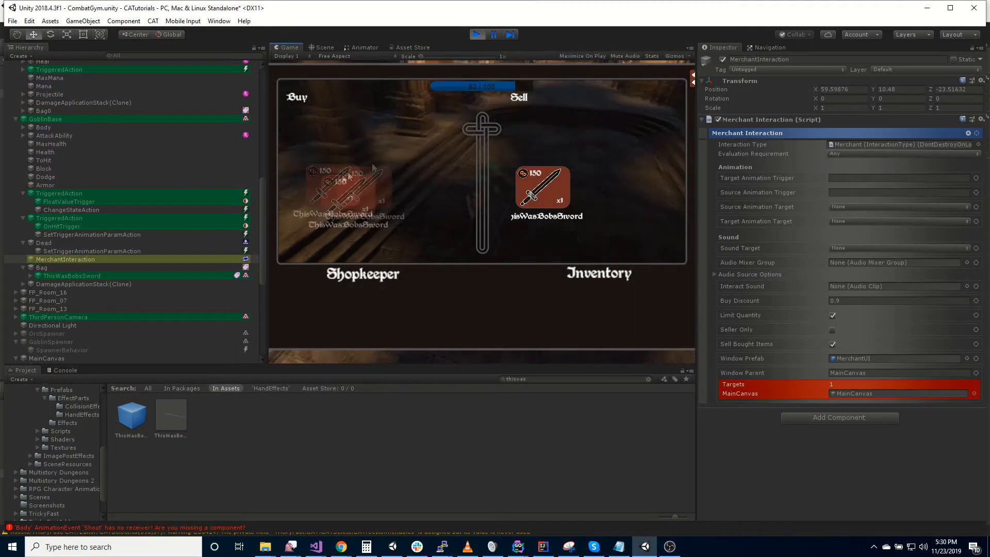
# Step: Test the merchant window in the running game by buying ThisWasBobsSword, selling it back and buying it again
pyautogui.moveTo(349, 176); pyautogui.dragTo(559, 140)
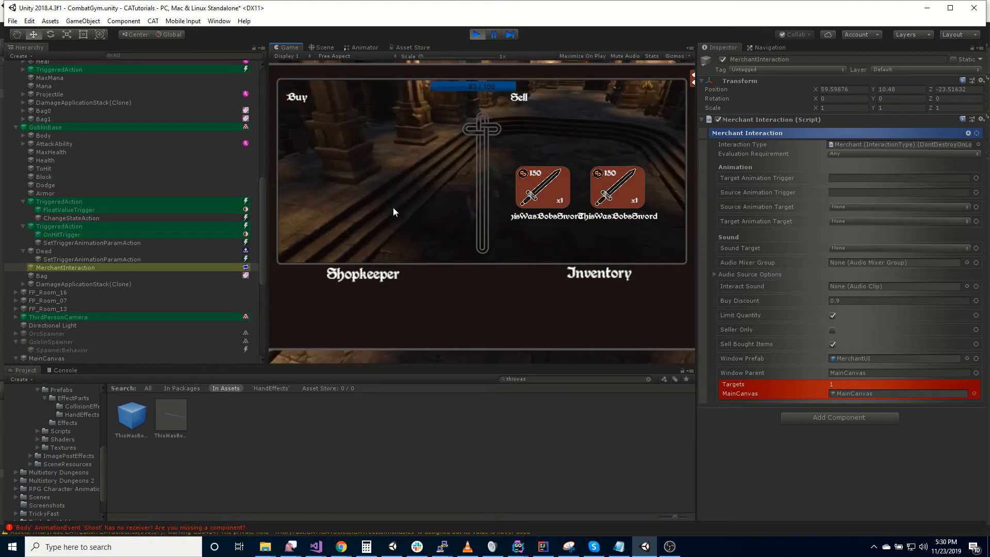
pyautogui.moveTo(530, 199); pyautogui.dragTo(355, 182)
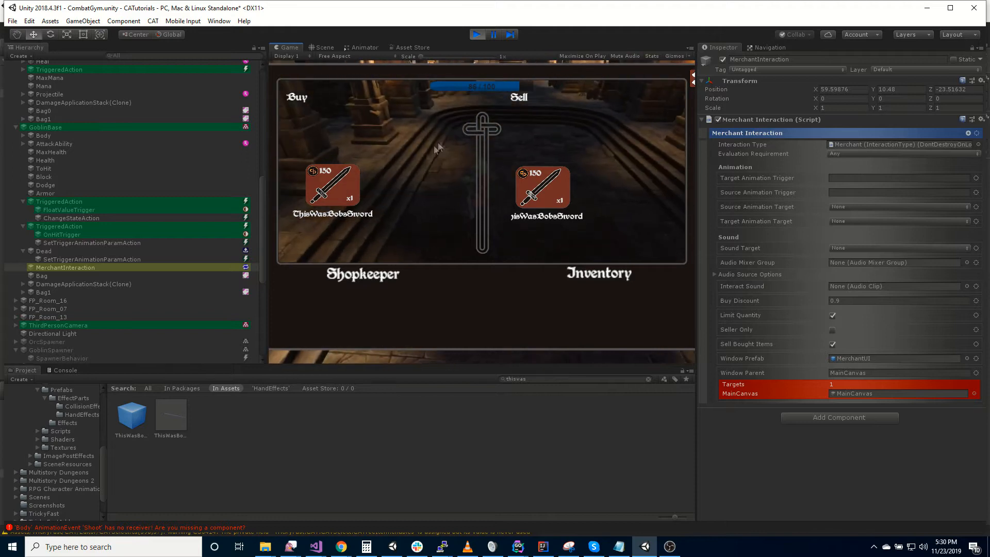
pyautogui.moveTo(333, 192); pyautogui.dragTo(574, 128)
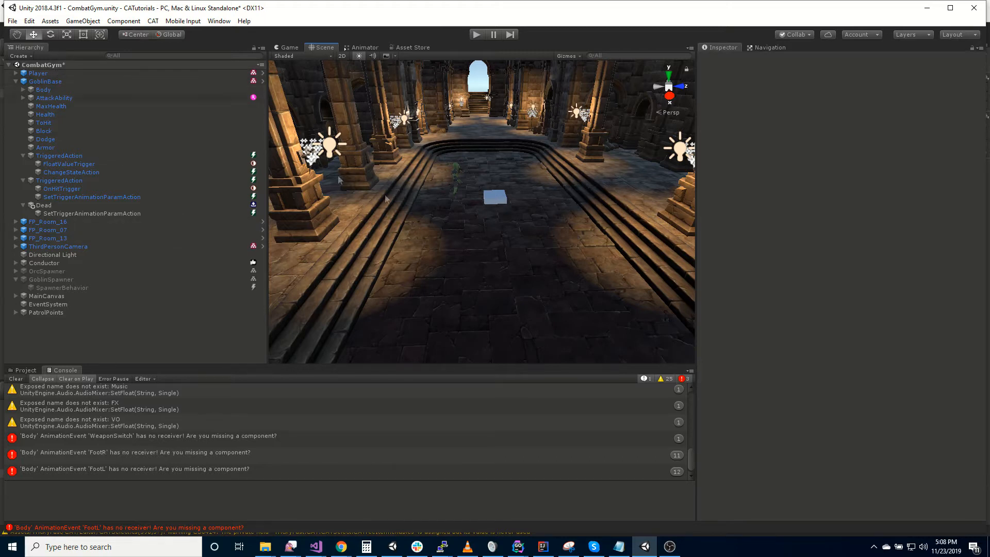
# Step: Review GoblinBase's manager components through Interaction Manager, with the State Machine and Combat Manager details collapsed
pyautogui.moveTo(537, 226); pyautogui.dragTo(537, 205, button='right')
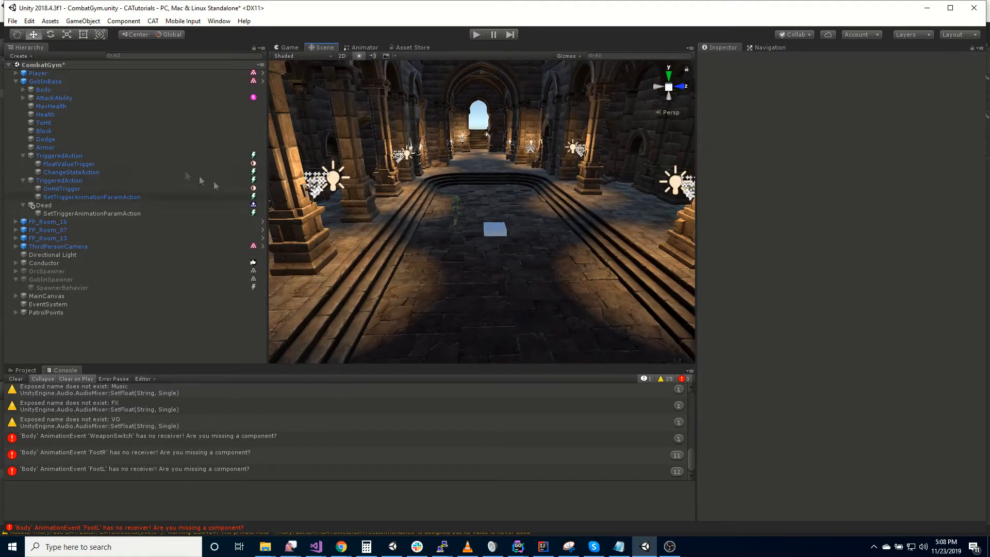
pyautogui.click(45, 82)
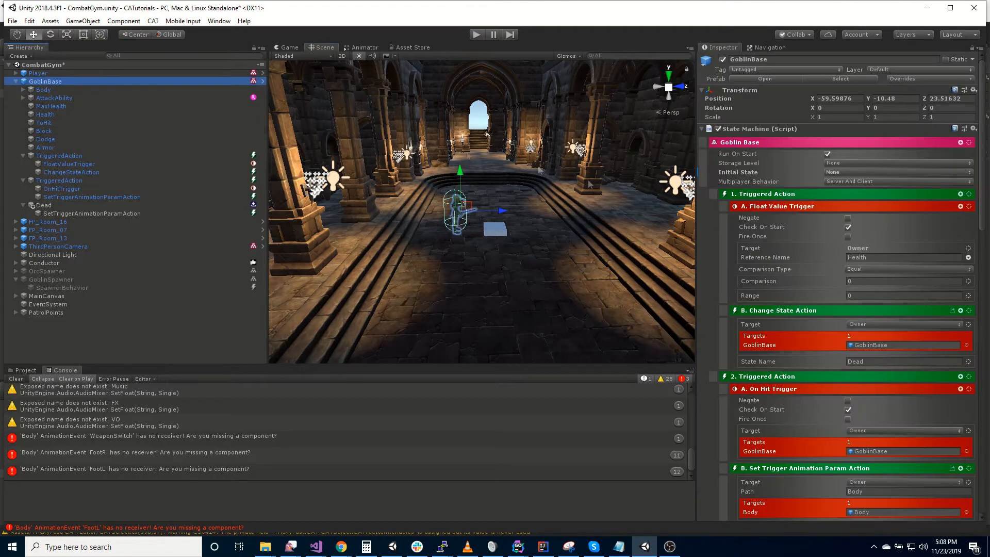
pyautogui.click(746, 146)
pyautogui.click(754, 439)
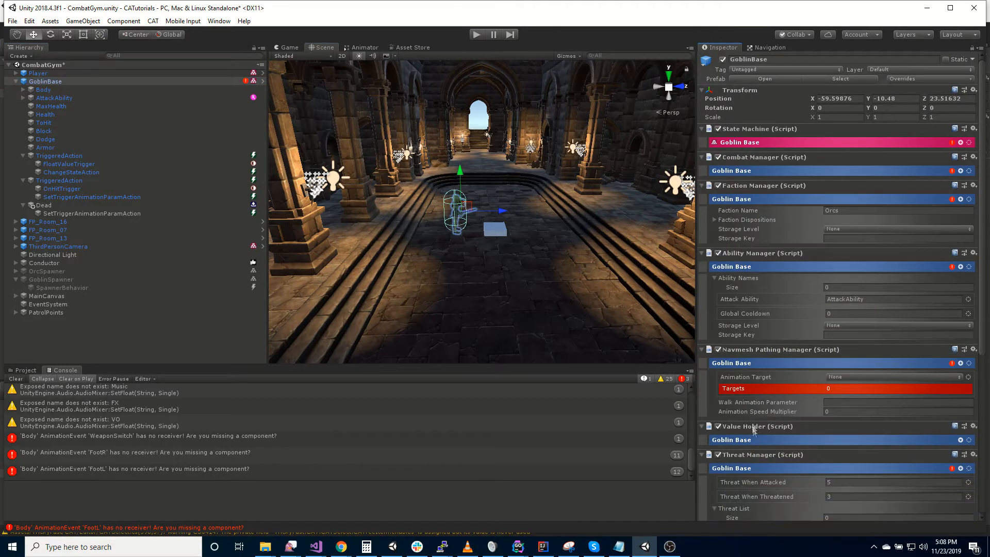
pyautogui.scroll(-5, 754, 435)
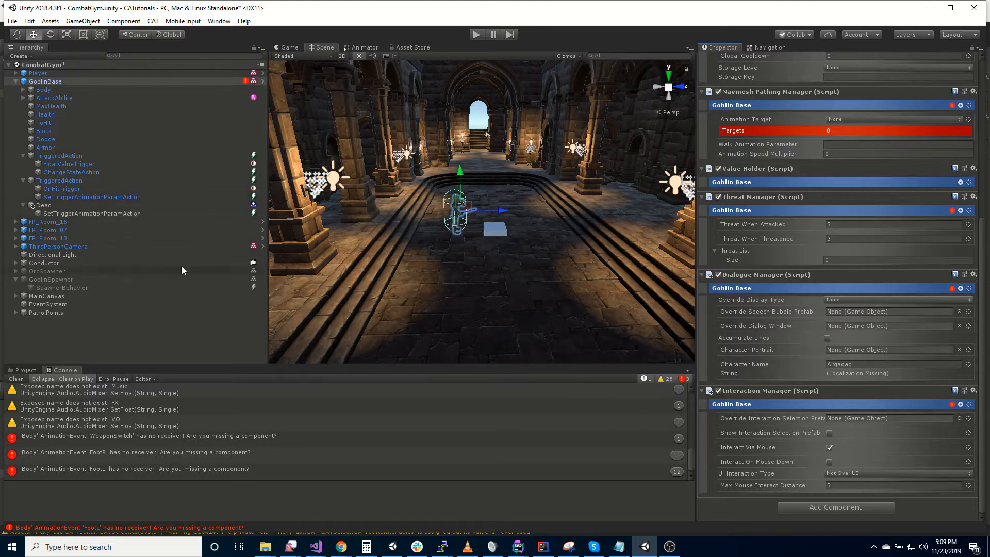
# Step: Delete the existing Merchant interaction type from InteractionService under Conductor
pyautogui.click(16, 264)
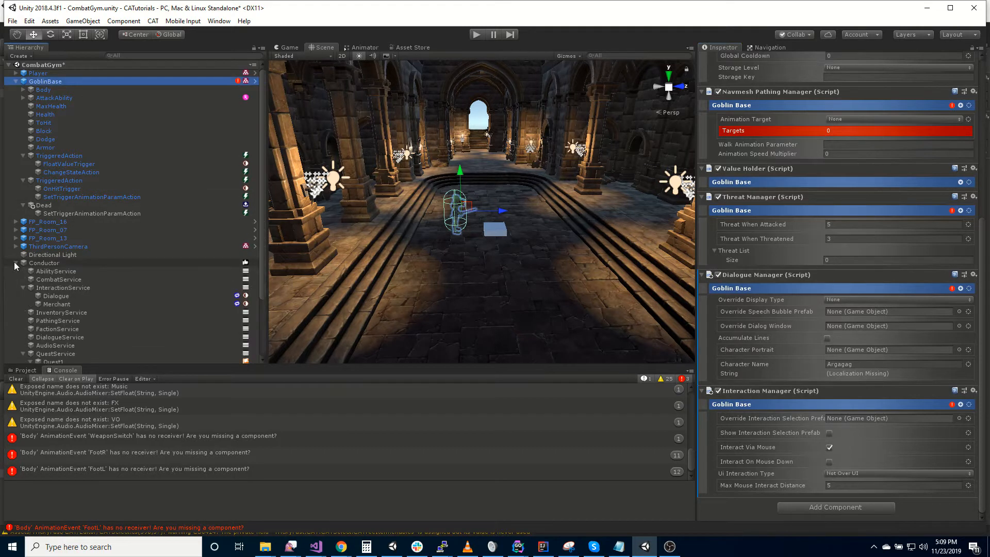
pyautogui.click(60, 290)
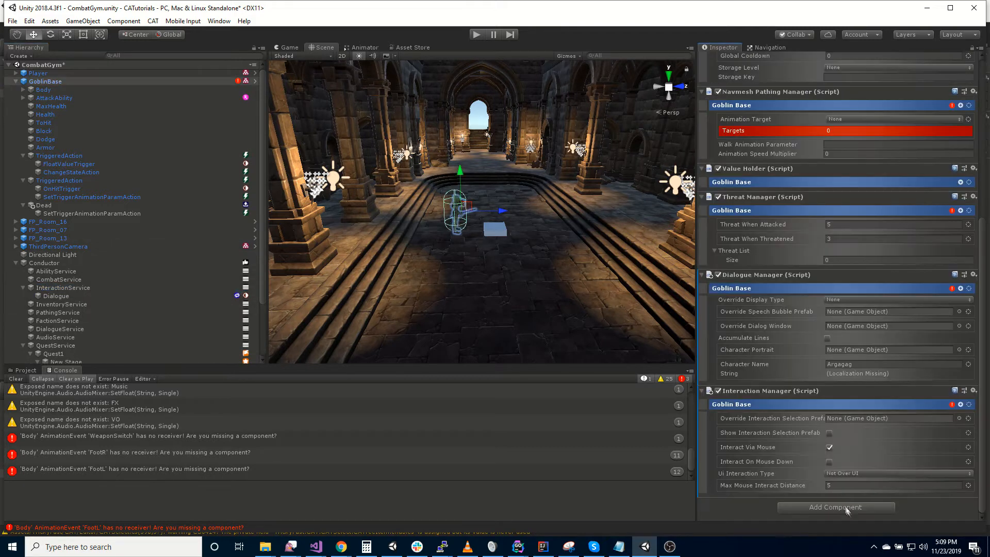
# Step: Add an Inventory Manager component to GoblinBase
pyautogui.click(846, 509)
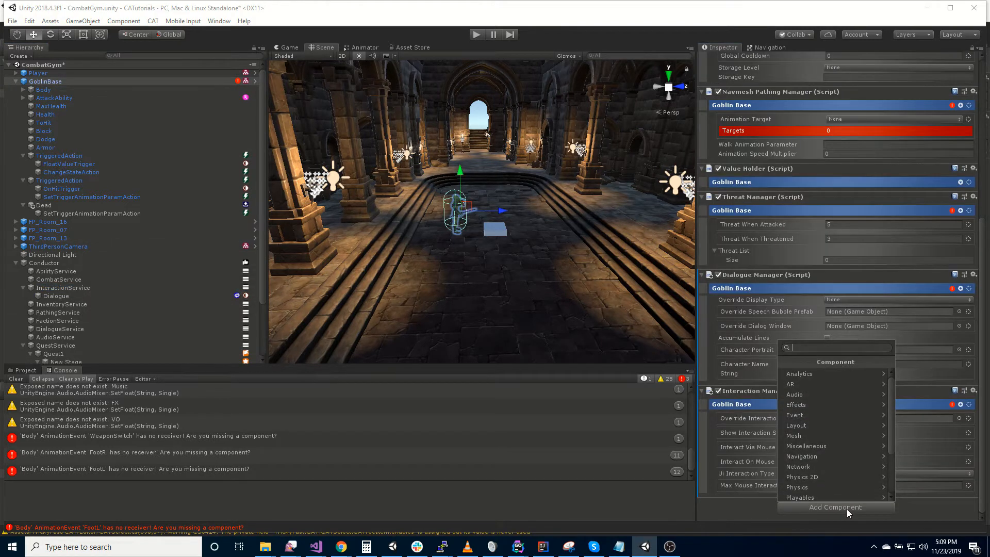
pyautogui.write('invent')
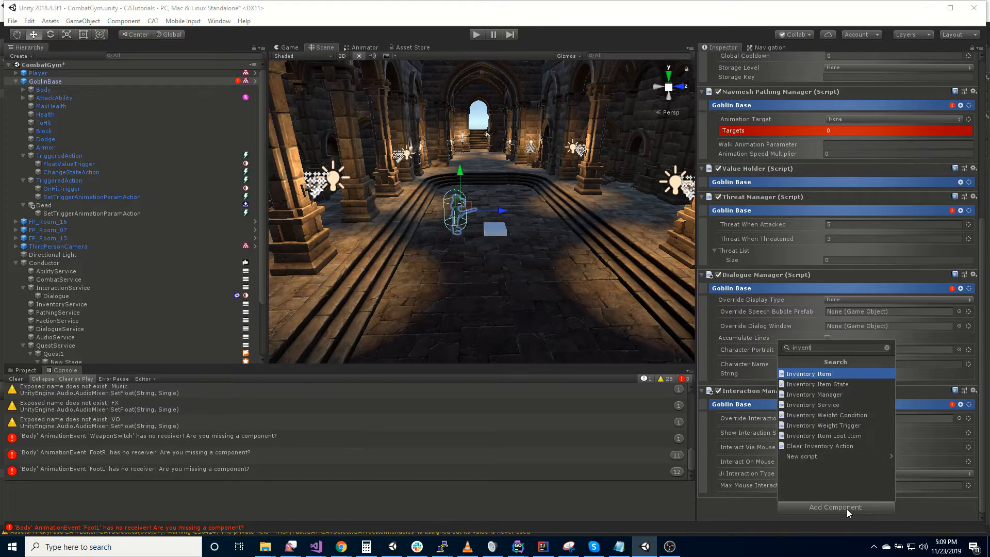
pyautogui.write('ory')
pyautogui.press('Down')
pyautogui.press('Down')
pyautogui.press('Return')
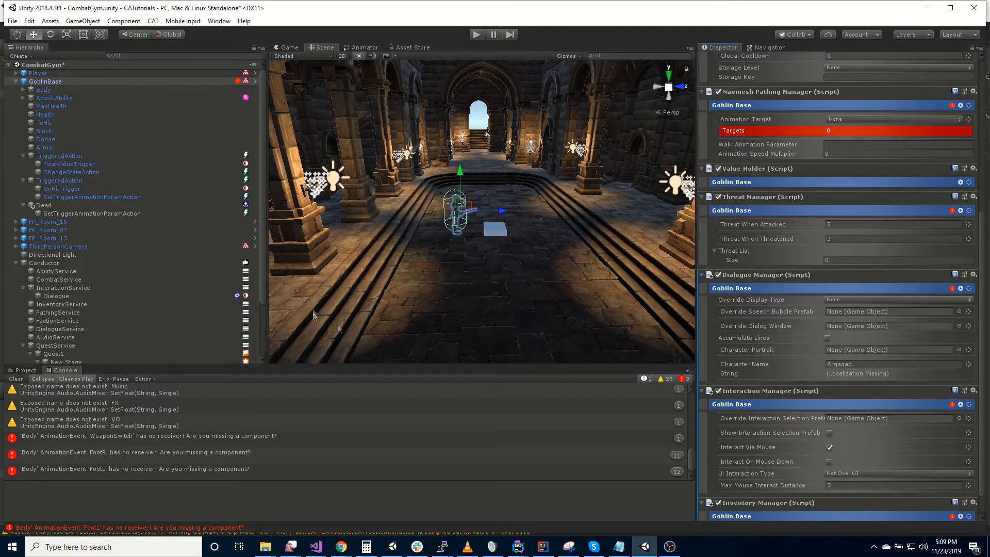
# Step: Inspect the InventoryService object under Conductor and its Available Items setting
pyautogui.scroll(-3, 110, 263)
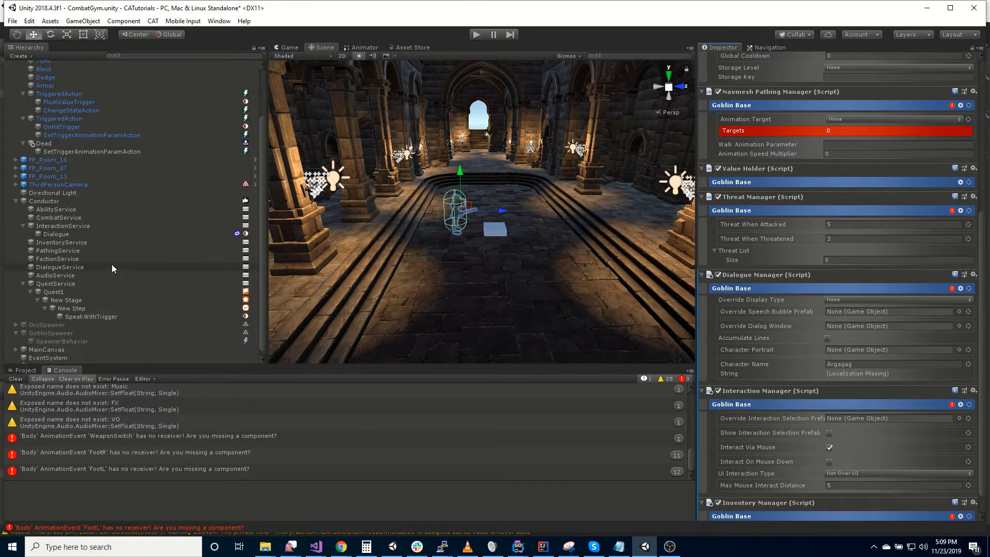
pyautogui.click(91, 242)
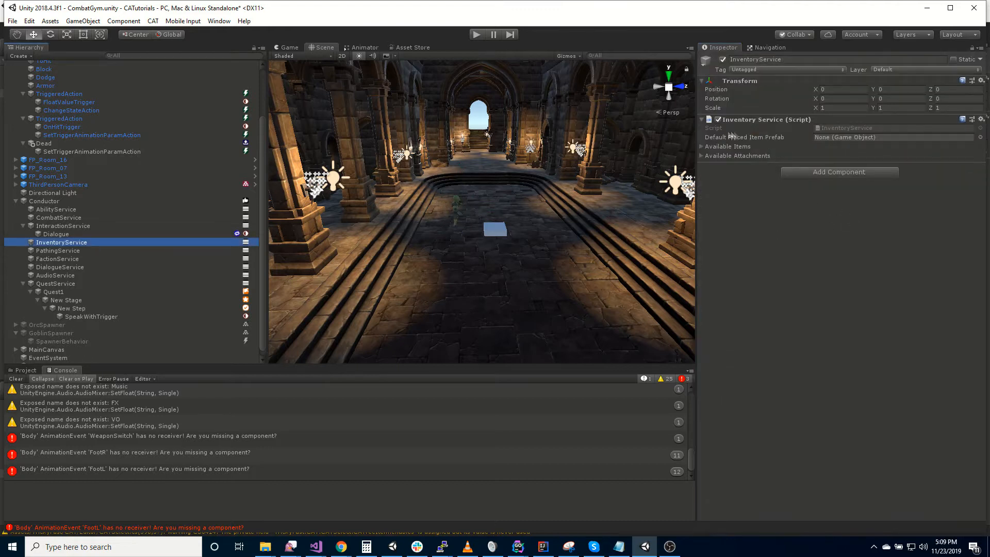
pyautogui.click(704, 147)
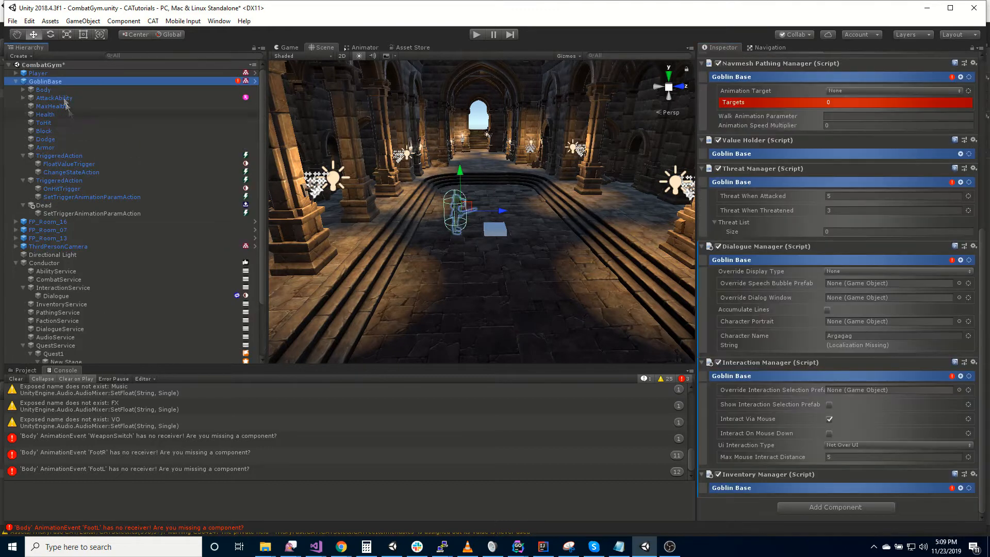
# Step: Create a MerchantInteraction child object under GoblinBase and show its settings
pyautogui.rightClick(62, 82)
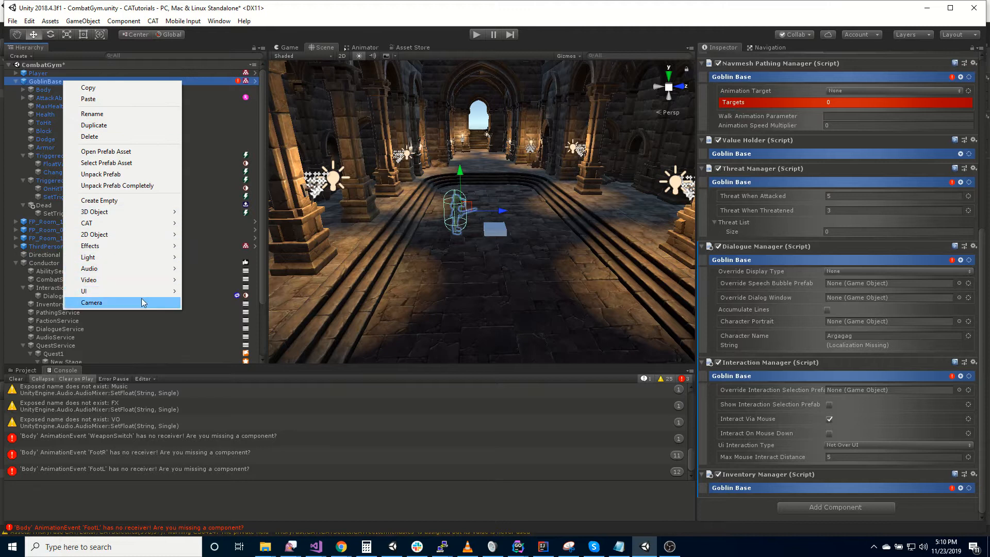
pyautogui.moveTo(131, 224)
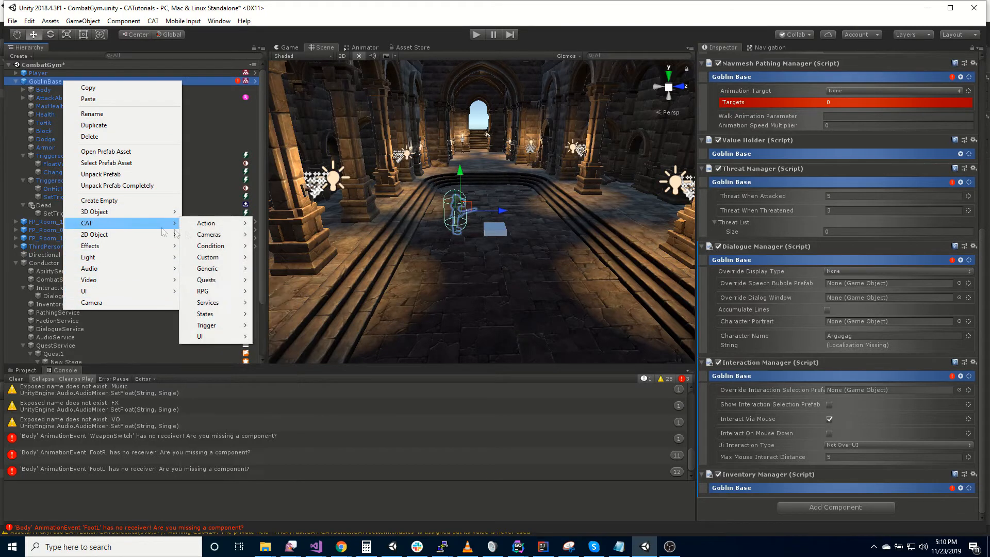
pyautogui.moveTo(212, 292)
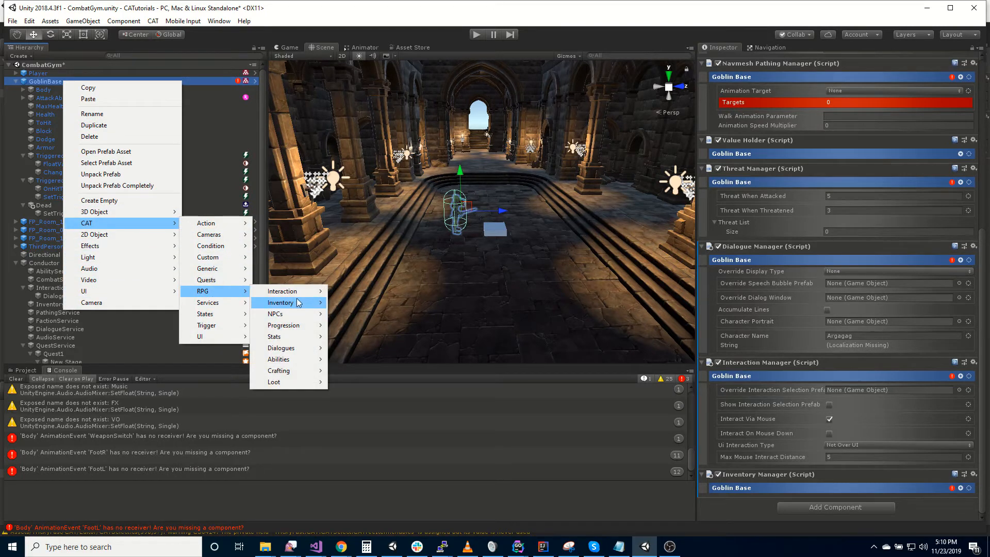
pyautogui.moveTo(298, 316)
pyautogui.click(356, 315)
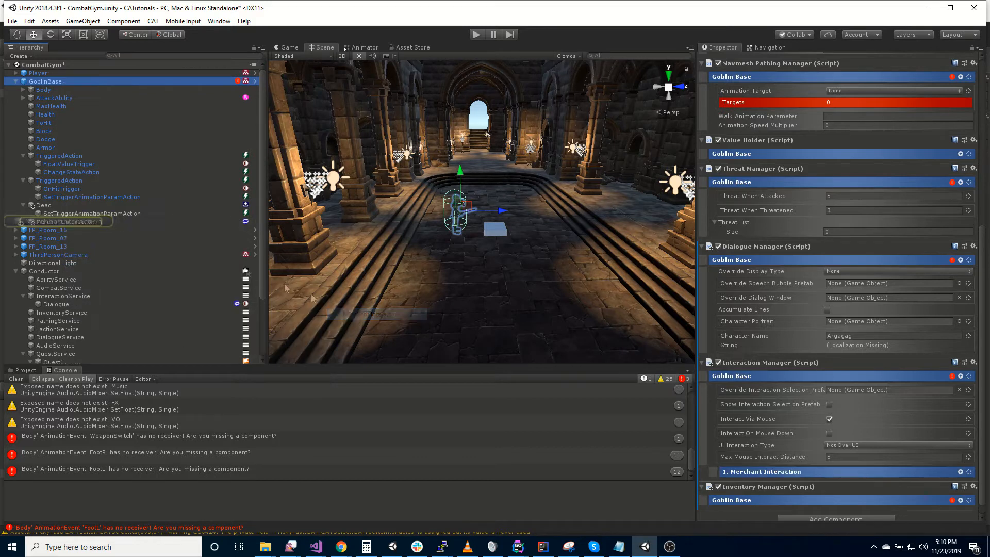
pyautogui.click(80, 223)
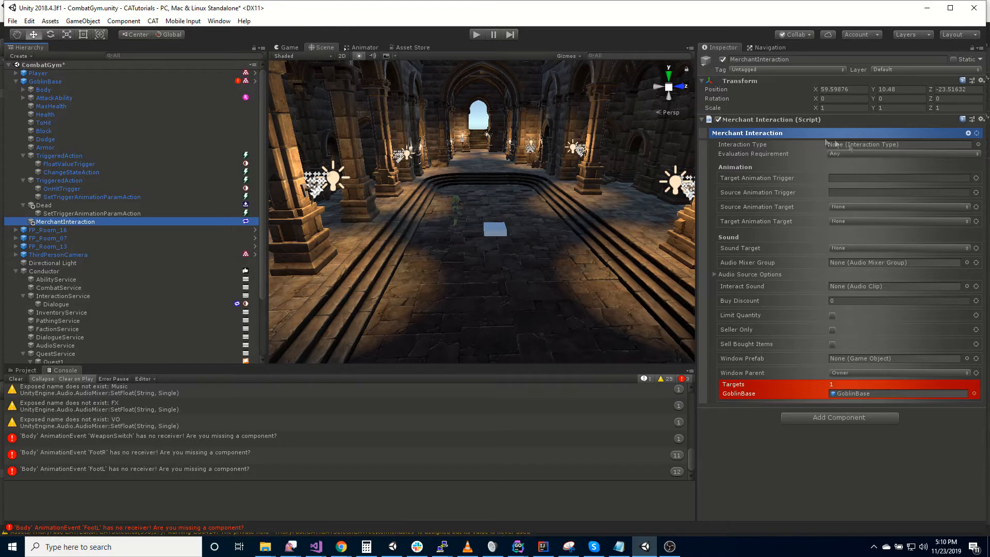
# Step: Duplicate the Dialogue interaction type under InteractionService and rename the copy Merchant
pyautogui.click(73, 304)
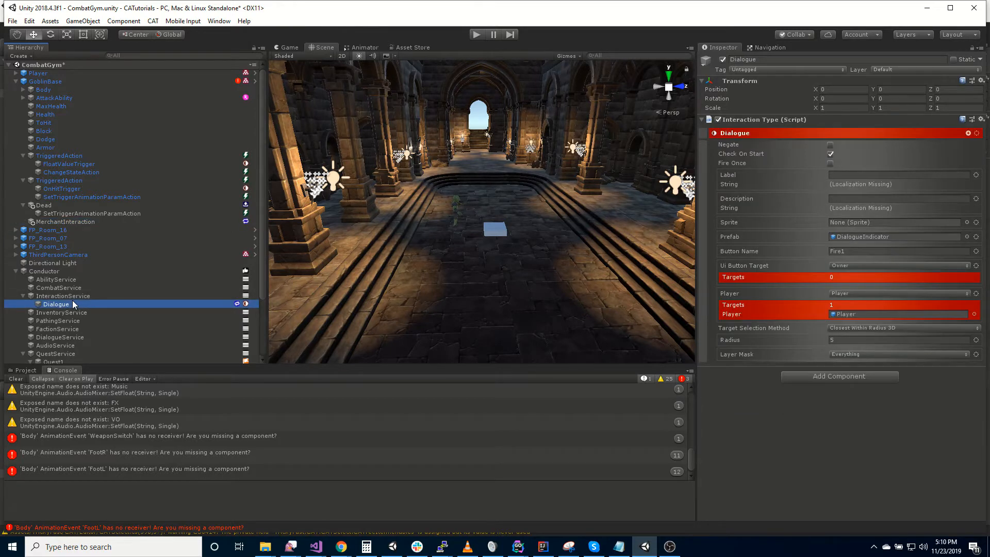
pyautogui.hotkey('ctrl', 'd')
pyautogui.press('F2')
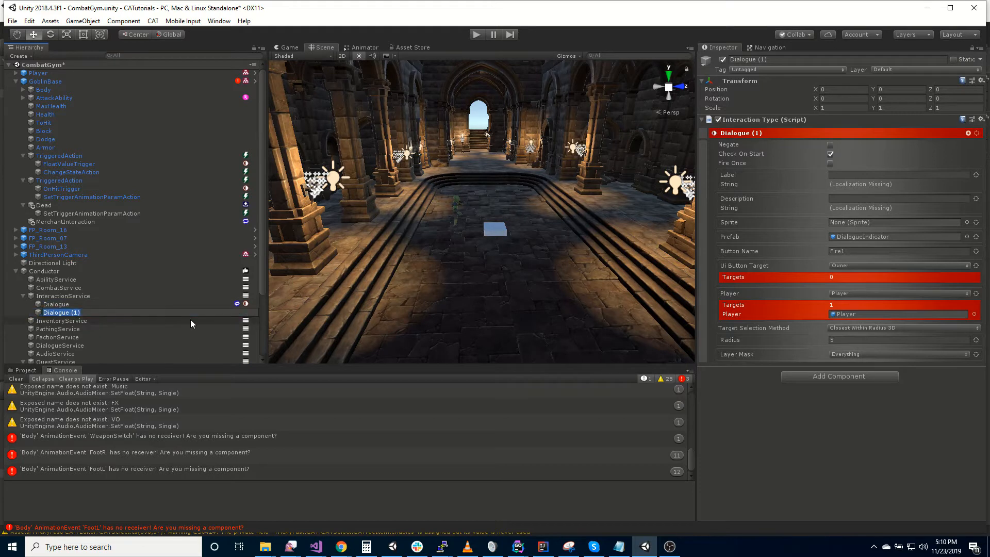
pyautogui.write('Merchant')
pyautogui.press('Return')
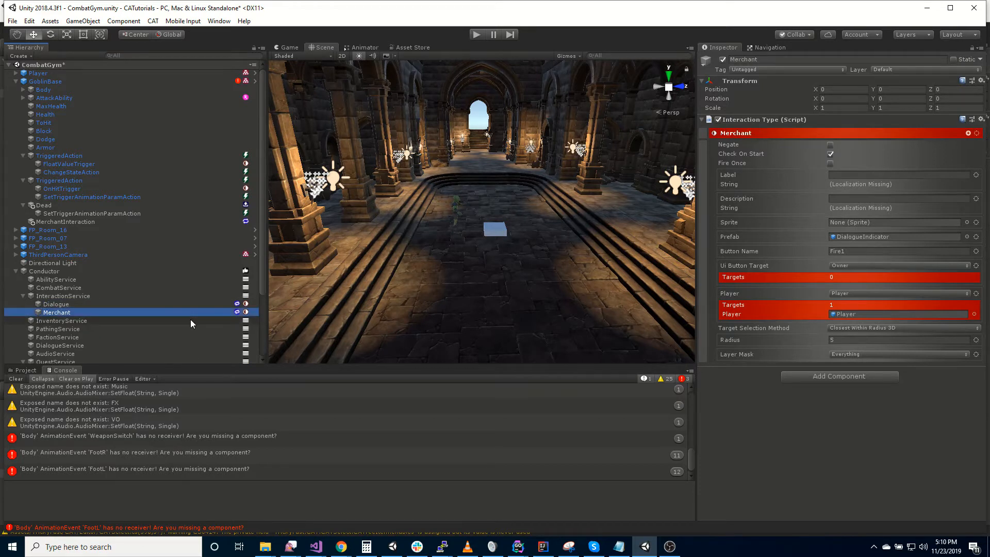
# Step: Set the Merchant interaction type's Button Name to Fire2 and its Prefab to MerchantIndicator
pyautogui.click(845, 251)
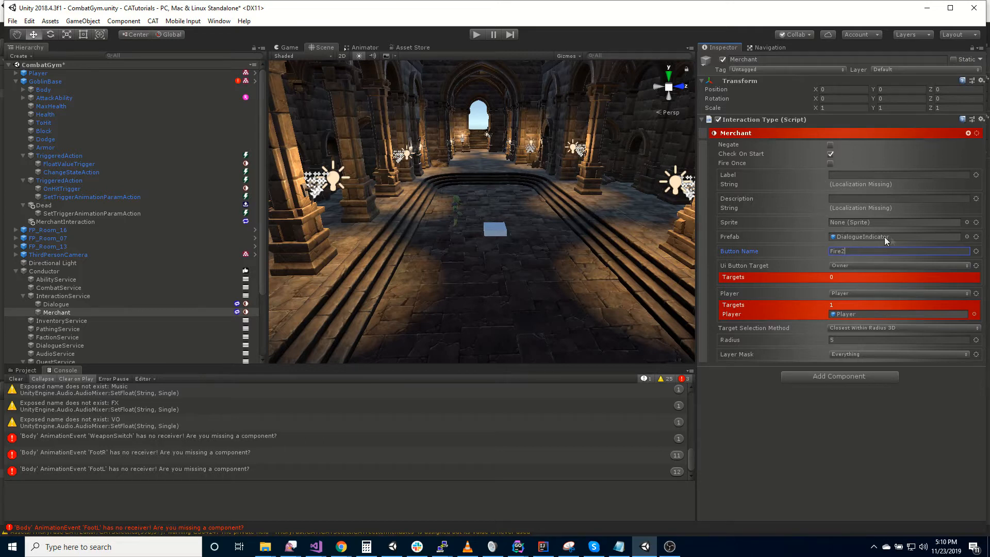
pyautogui.click(967, 237)
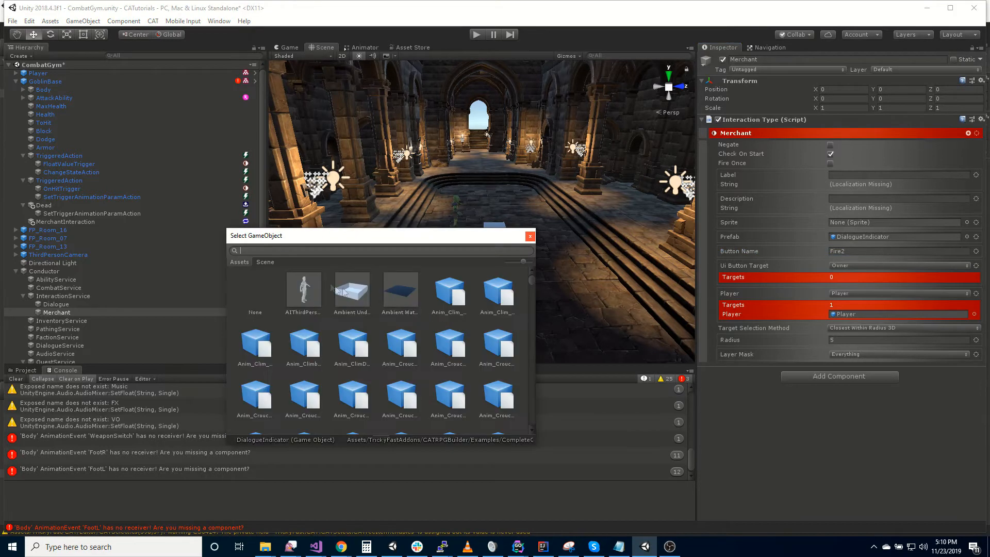
pyautogui.write('mercha')
pyautogui.doubleClick(338, 291)
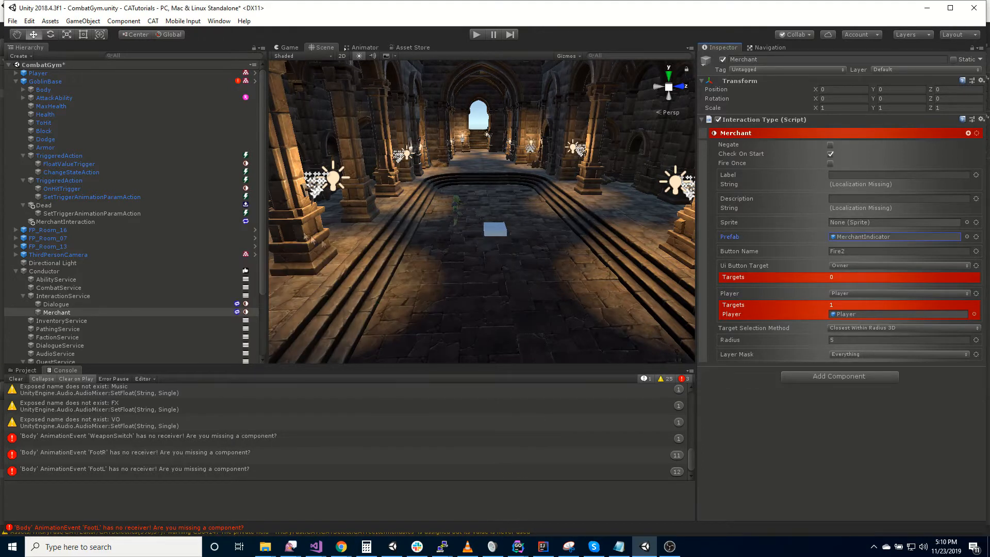
# Step: Assign the Merchant object as the Interaction Type of GoblinBase's MerchantInteraction
pyautogui.click(112, 223)
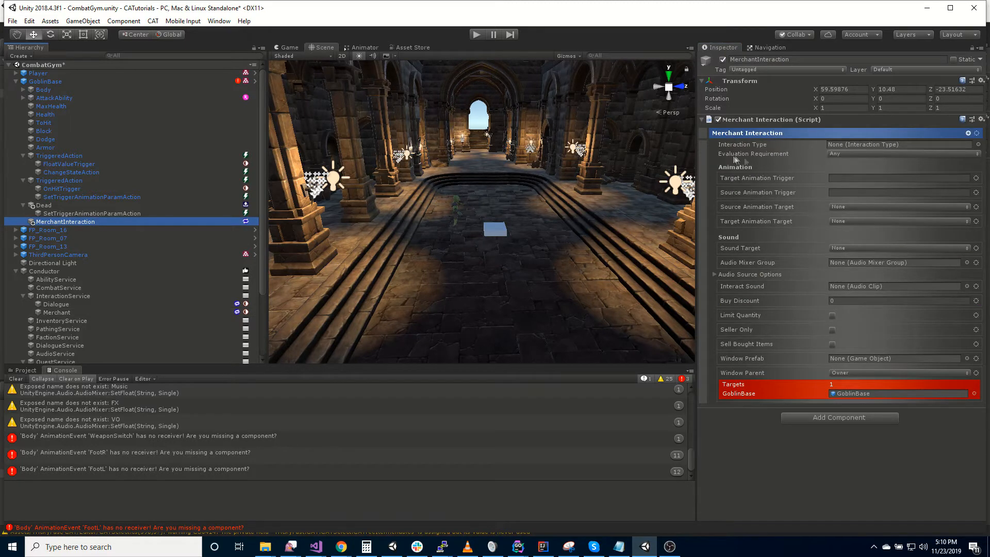
pyautogui.moveTo(56, 313); pyautogui.dragTo(860, 150)
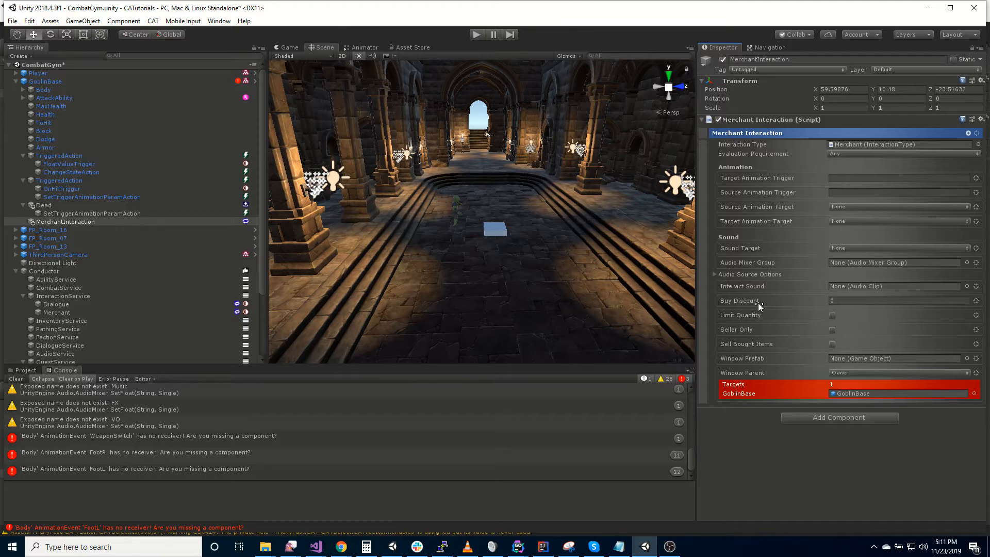
pyautogui.moveTo(756, 302)
# Step: Set the Window Prefab of MerchantInteraction to the first MerchantUI prefab asset
pyautogui.click(967, 358)
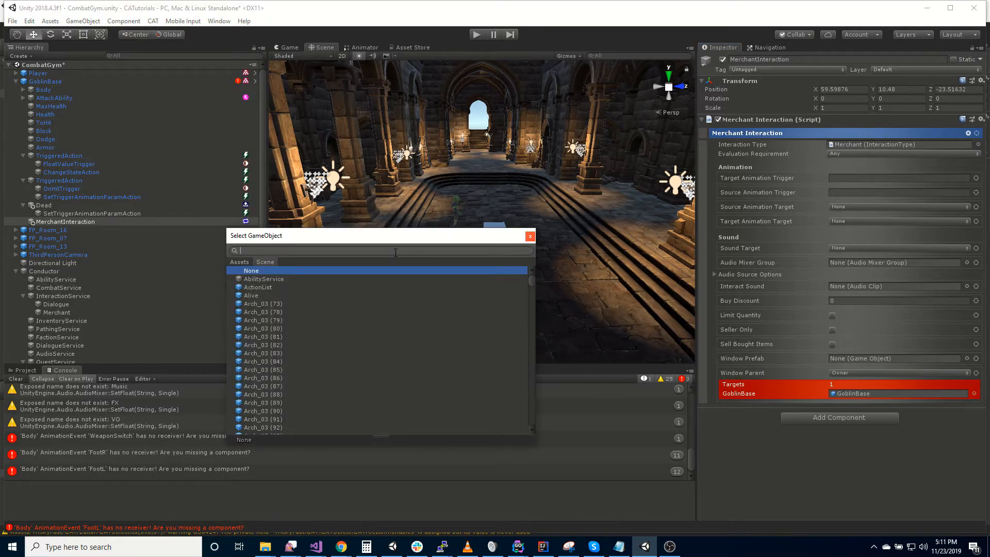
pyautogui.click(239, 263)
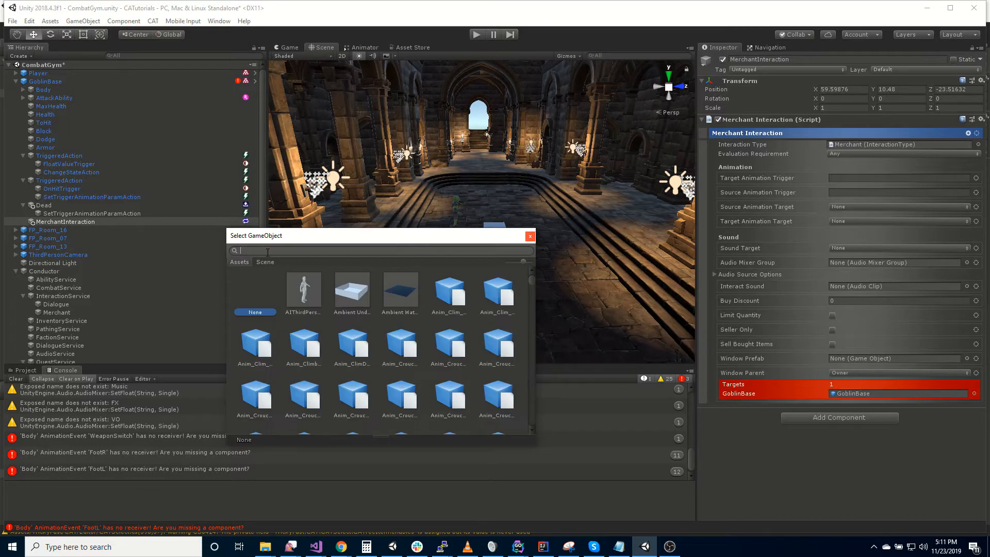
pyautogui.write('mercha')
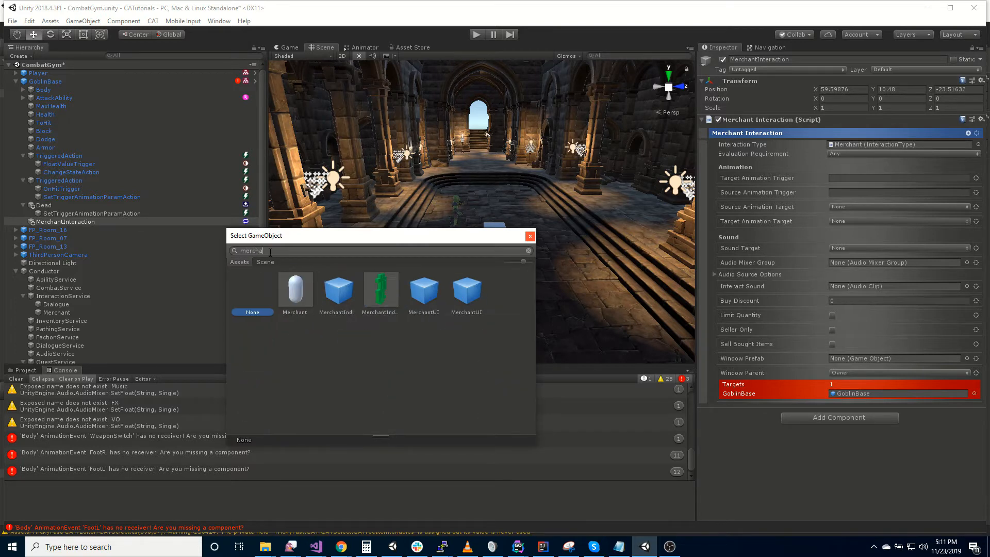
pyautogui.click(424, 302)
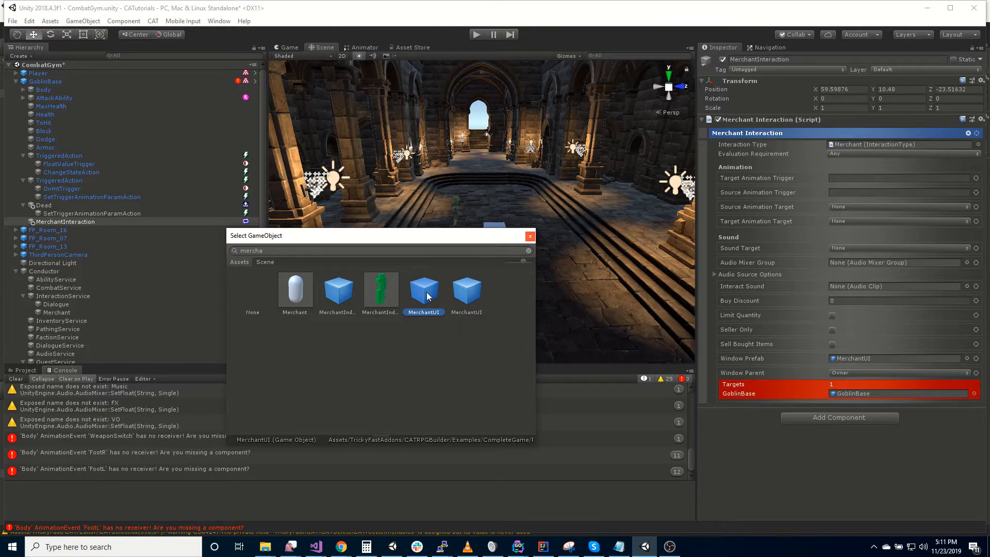
pyautogui.doubleClick(427, 295)
# Step: Change the Window Parent of MerchantInteraction to a Named target and assign MainCanvas
pyautogui.click(864, 371)
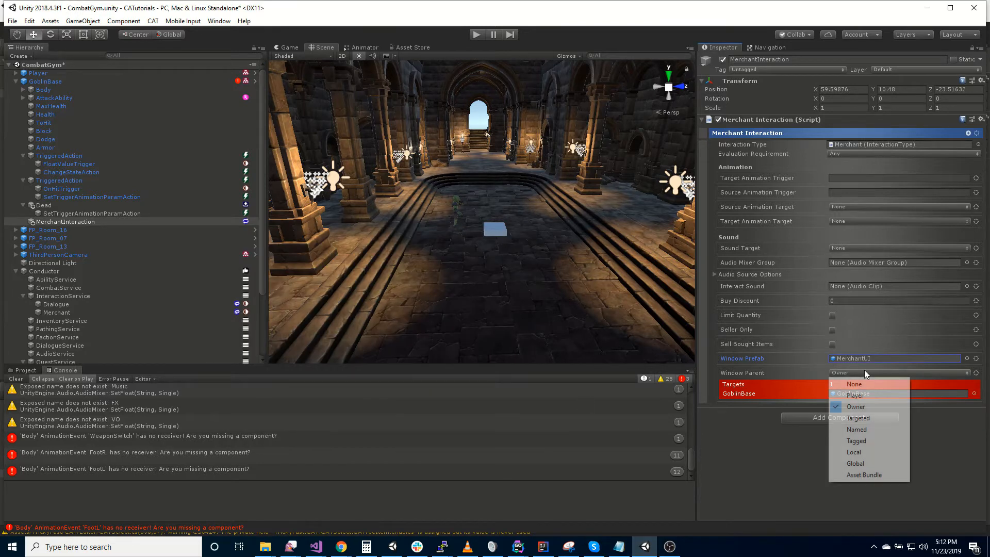
pyautogui.click(873, 430)
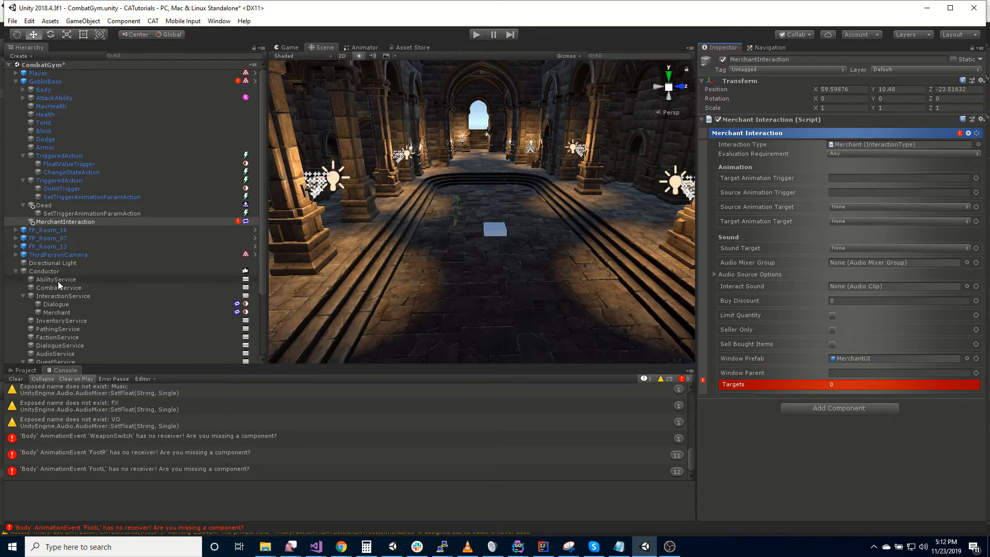
pyautogui.scroll(-3, 60, 280)
pyautogui.moveTo(42, 344); pyautogui.dragTo(877, 372)
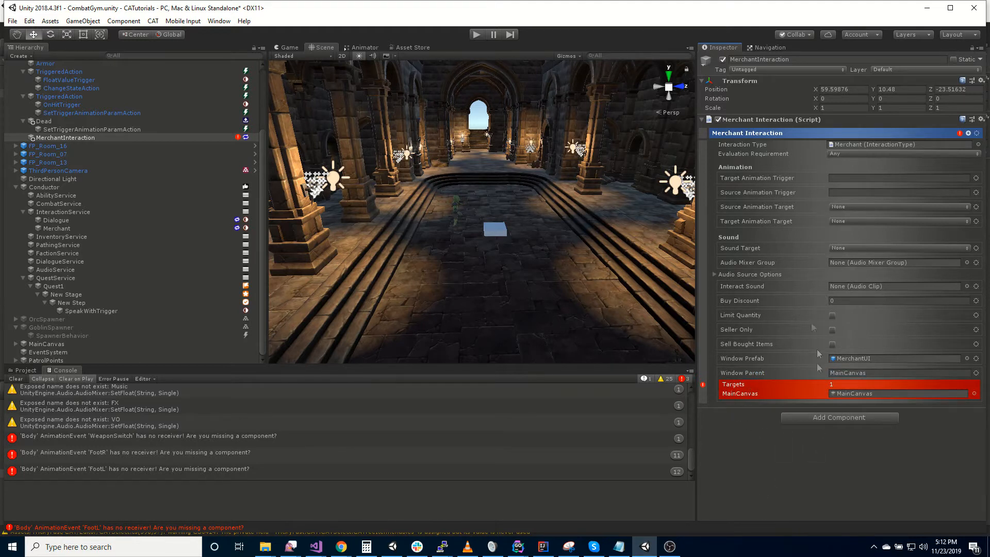
# Step: Add an Inventory Manager component to the Player object
pyautogui.scroll(5, 157, 250)
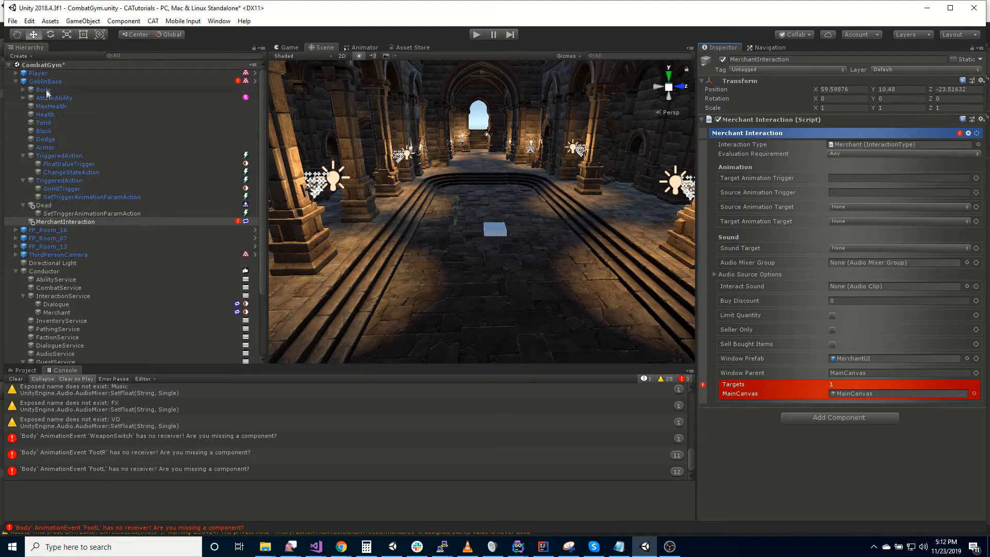
pyautogui.click(47, 74)
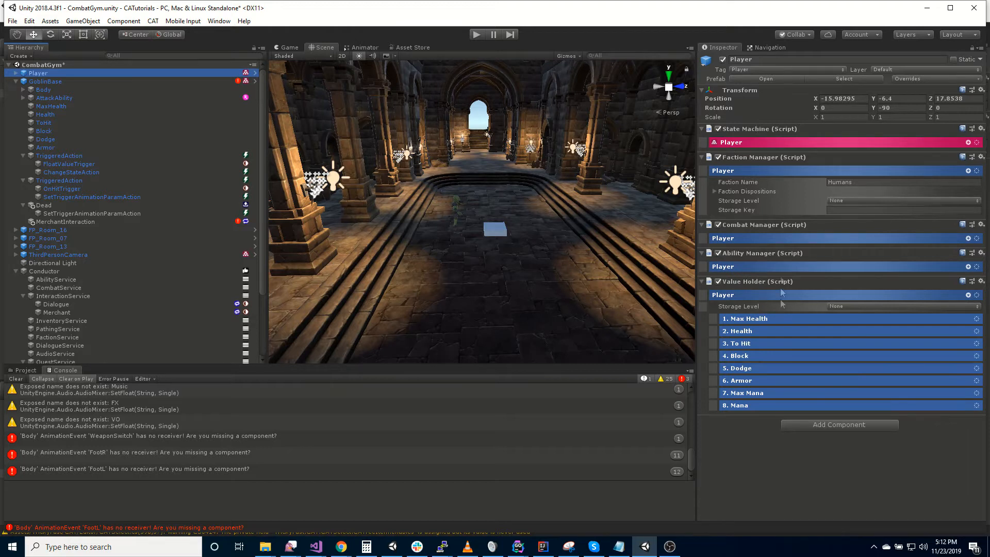
pyautogui.click(854, 423)
pyautogui.press('End')
pyautogui.press('BackSpace')
pyautogui.press('BackSpace')
pyautogui.press('BackSpace')
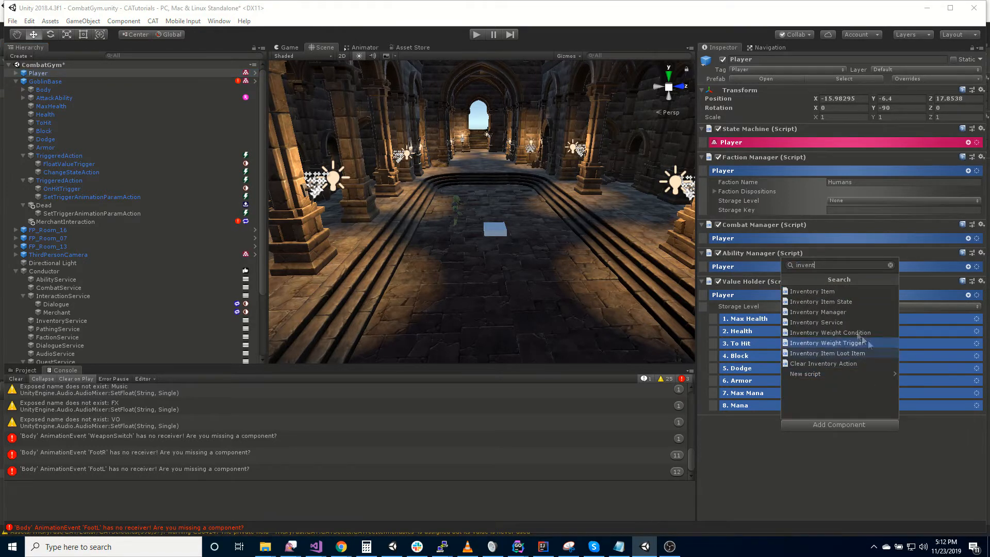
pyautogui.click(851, 312)
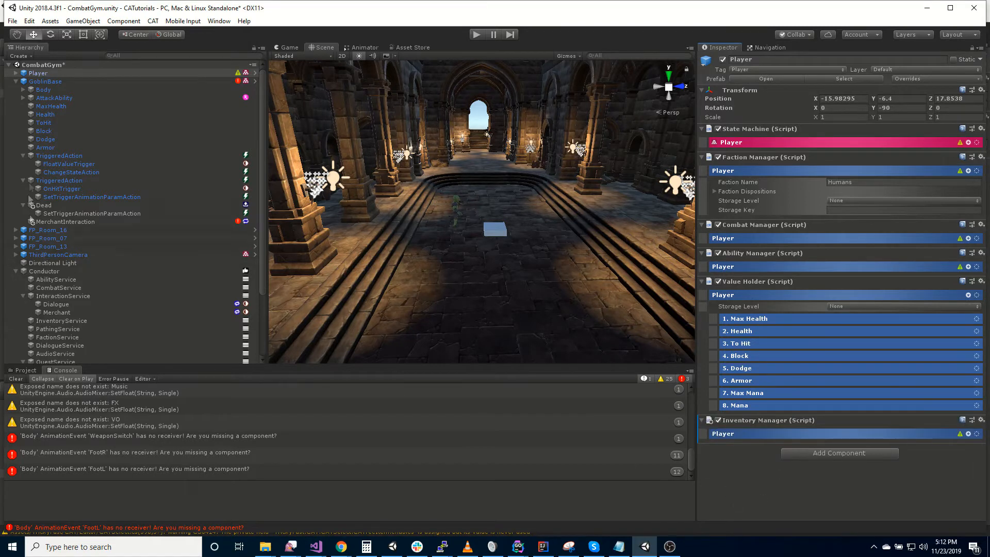
# Step: Enable Auto Expand Bag and Auto Stack Stackables in the Player's Inventory Manager
pyautogui.click(738, 434)
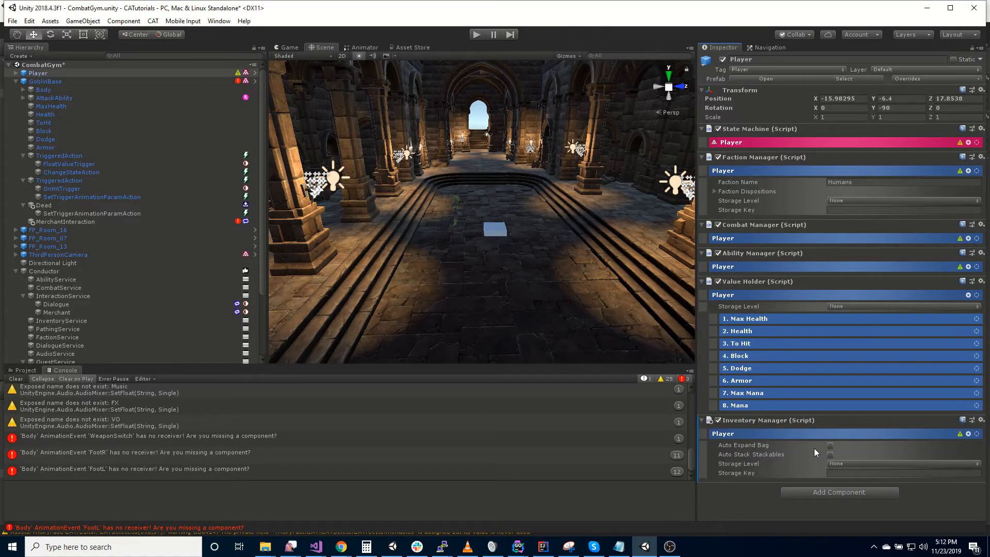
pyautogui.click(830, 446)
pyautogui.click(829, 455)
# Step: Enable Auto Expand Bag and Auto Stack Stackables in GoblinBase's Inventory Manager
pyautogui.click(51, 83)
pyautogui.scroll(-5, 811, 484)
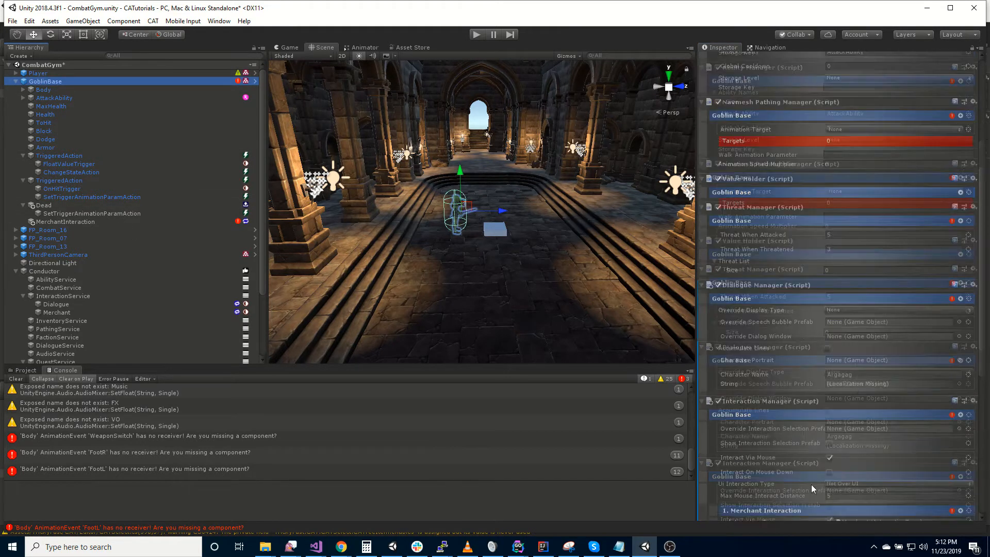
pyautogui.scroll(-8, 811, 484)
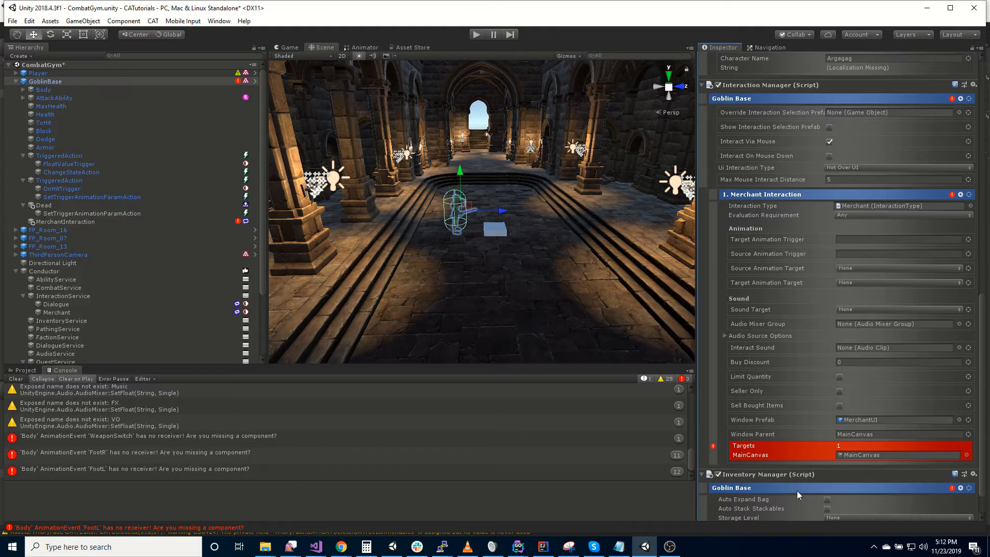
pyautogui.click(796, 489)
pyautogui.scroll(-3, 796, 490)
pyautogui.click(828, 461)
pyautogui.click(827, 470)
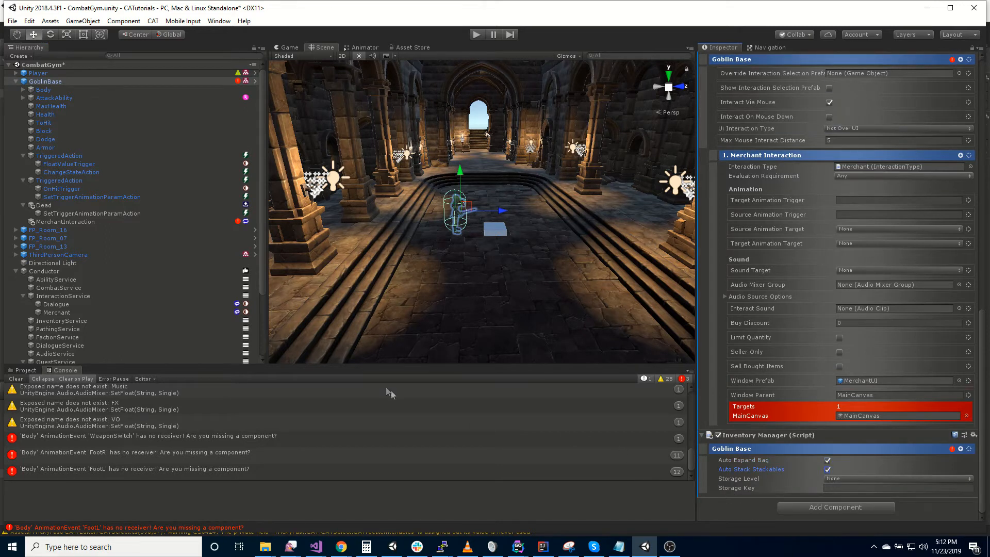
# Step: Create a CAT inventory Equip Slot as a child of GoblinBase and rename it Bag
pyautogui.rightClick(55, 85)
pyautogui.moveTo(116, 225)
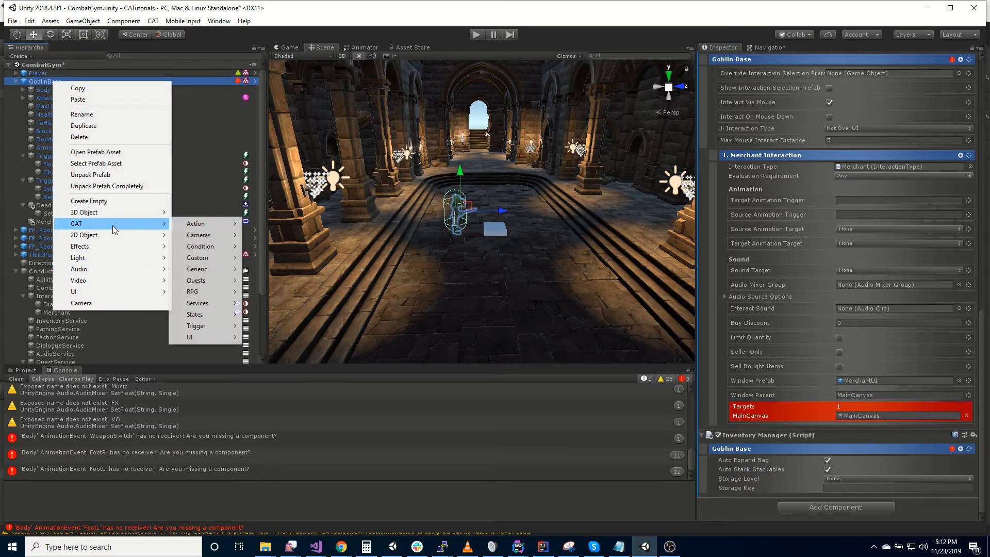
pyautogui.moveTo(217, 295)
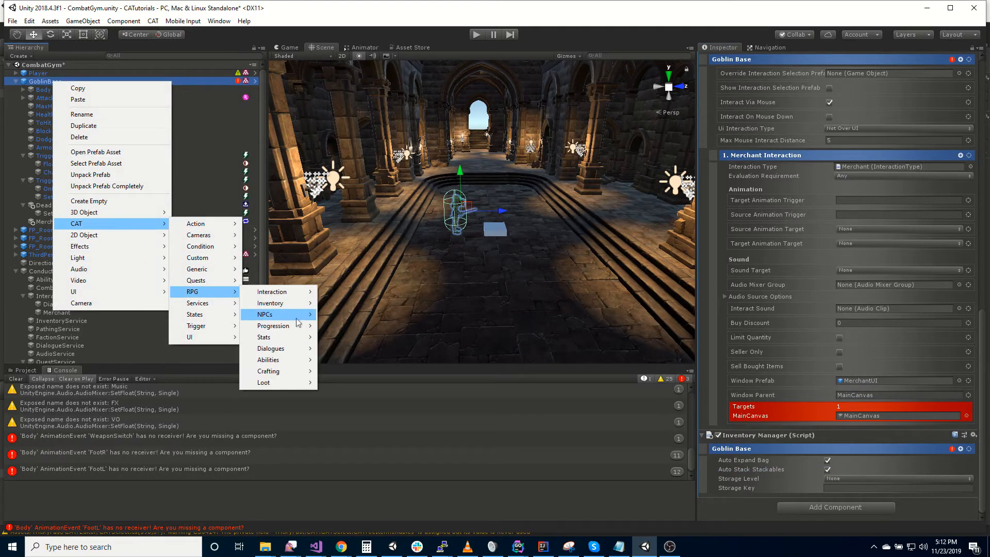
pyautogui.moveTo(294, 304)
pyautogui.click(346, 314)
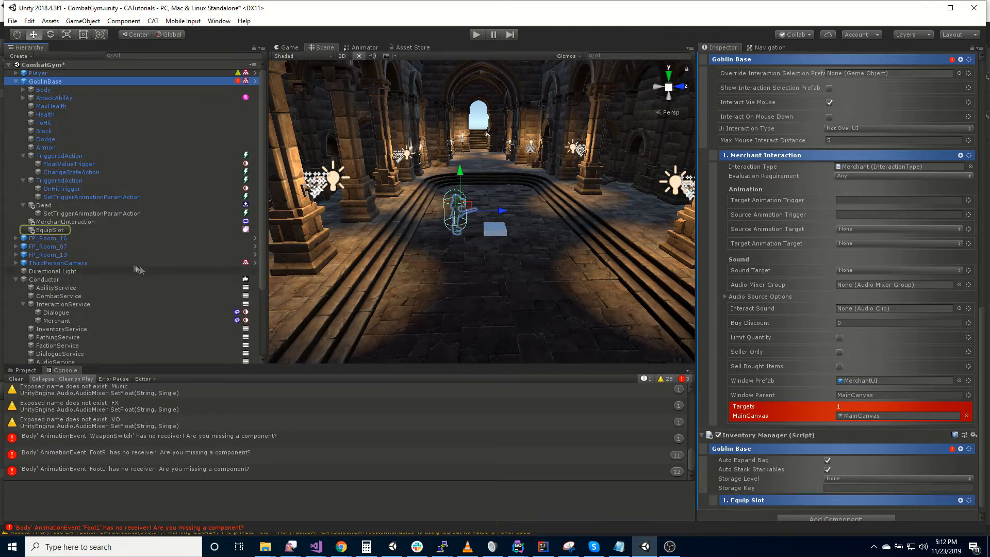
pyautogui.click(61, 230)
pyautogui.press('F2')
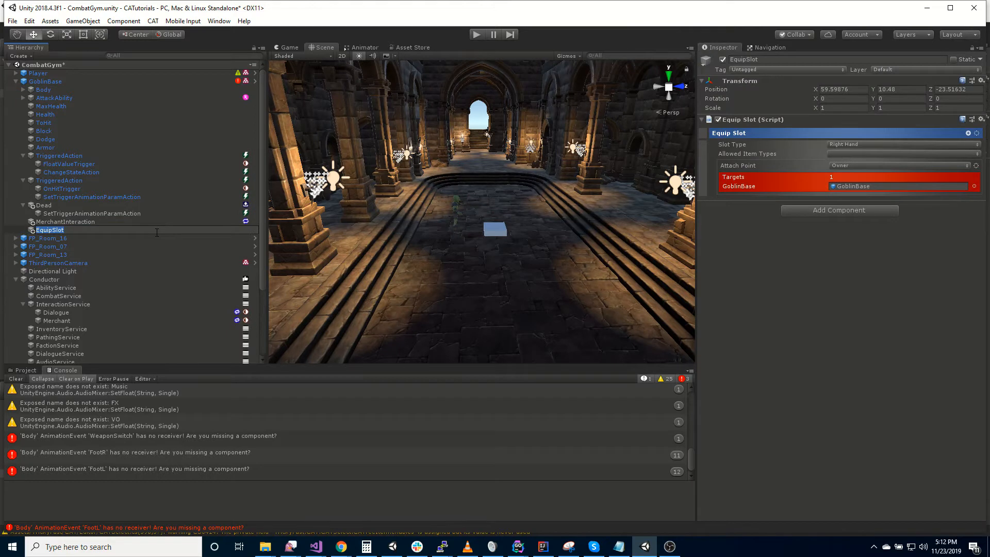
pyautogui.write('Bag')
pyautogui.press('Return')
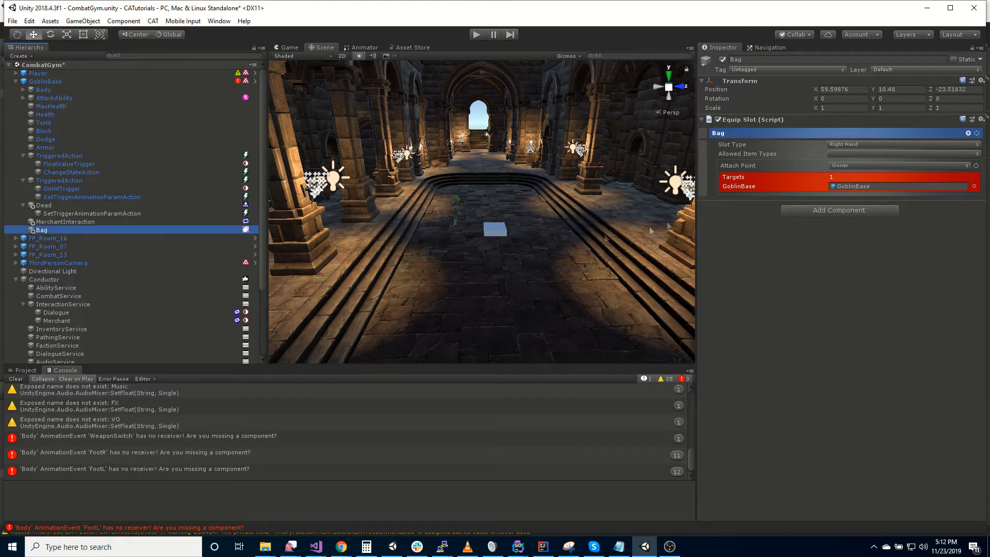
# Step: Search the project assets for "bobs" and place the ThisWasBobsSword prefab inside GoblinBase's Bag
pyautogui.click(968, 133)
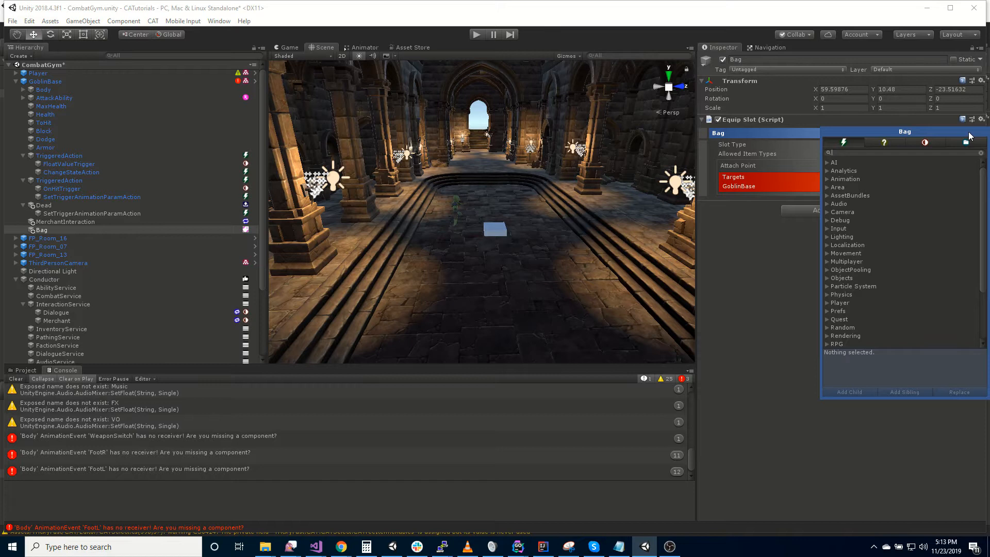
pyautogui.click(751, 334)
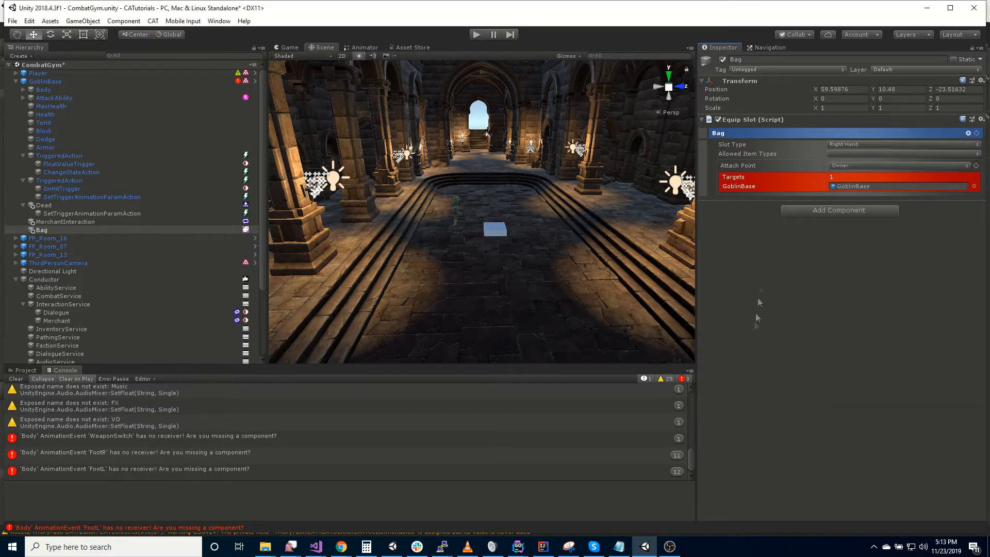
pyautogui.click(23, 370)
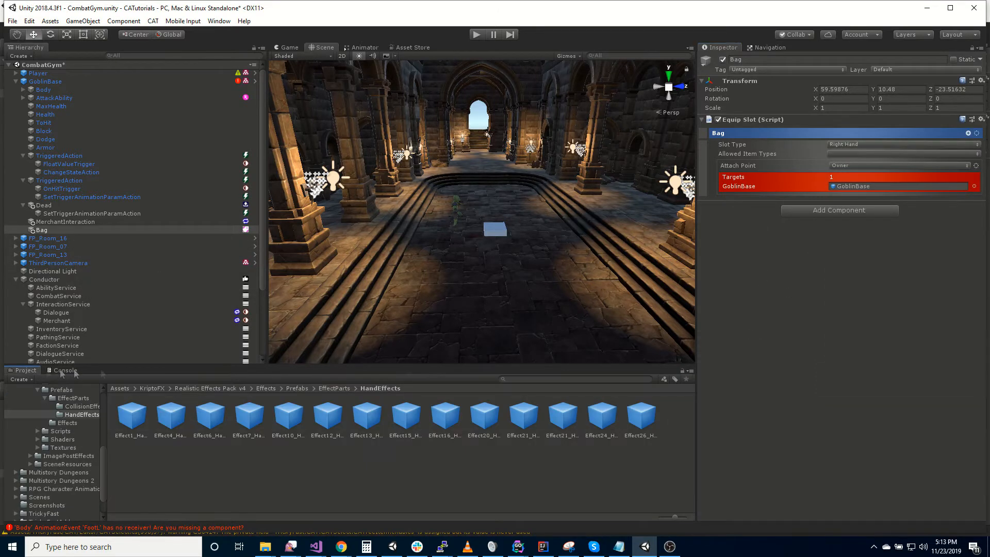
pyautogui.write('heal')
pyautogui.write('bo')
pyautogui.write('bs')
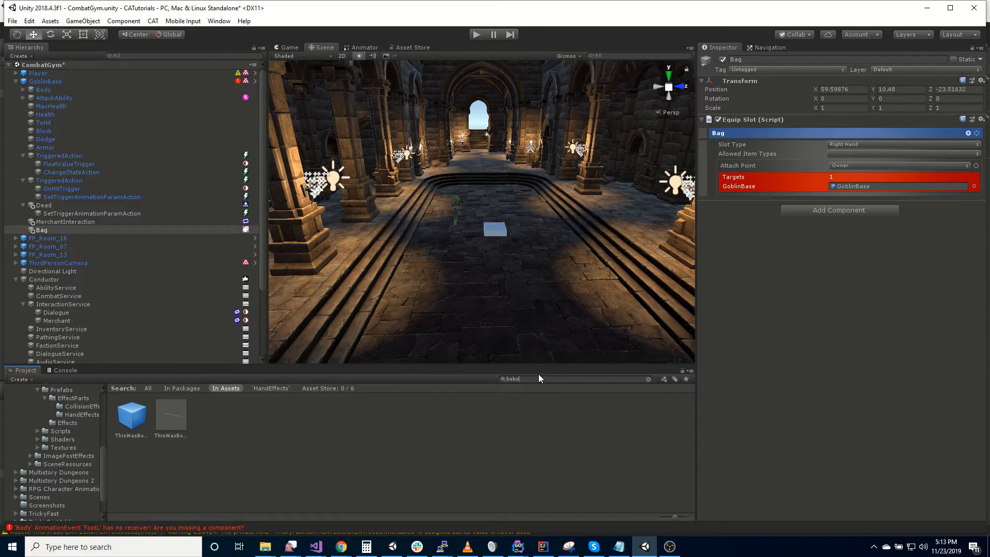
pyautogui.moveTo(131, 415); pyautogui.dragTo(54, 230)
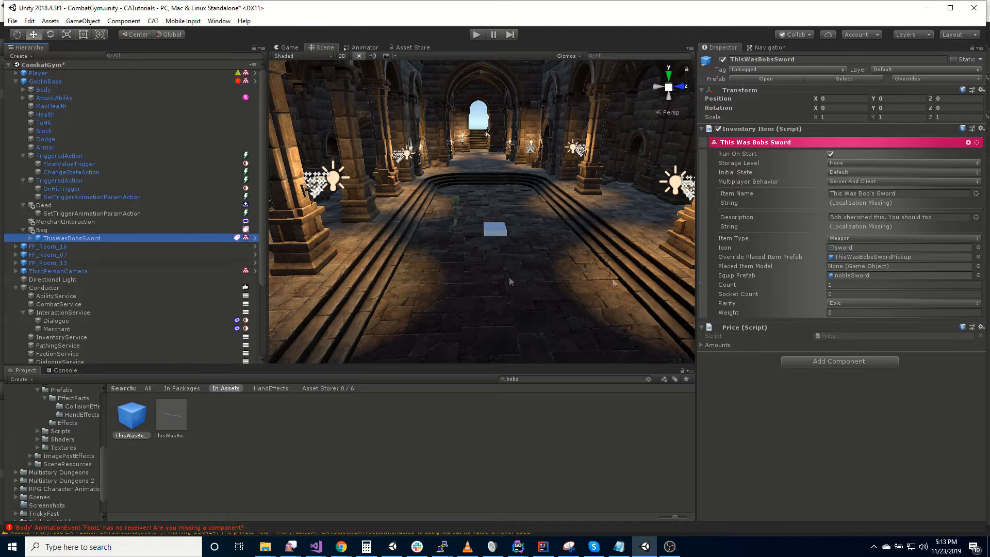
# Step: Examine the Price component of ThisWasBobsSword, including the currency name and amount of its first price entry
pyautogui.click(701, 344)
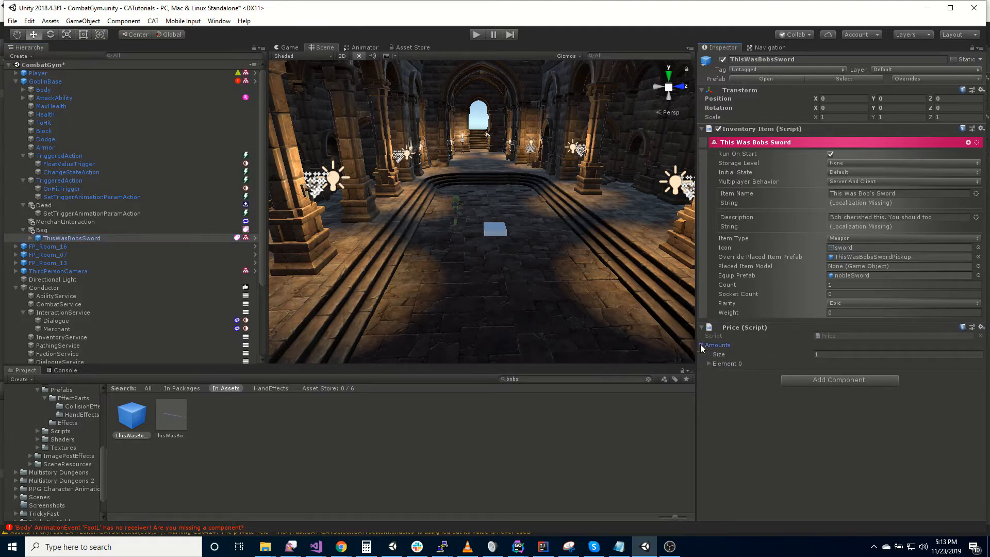
pyautogui.click(819, 379)
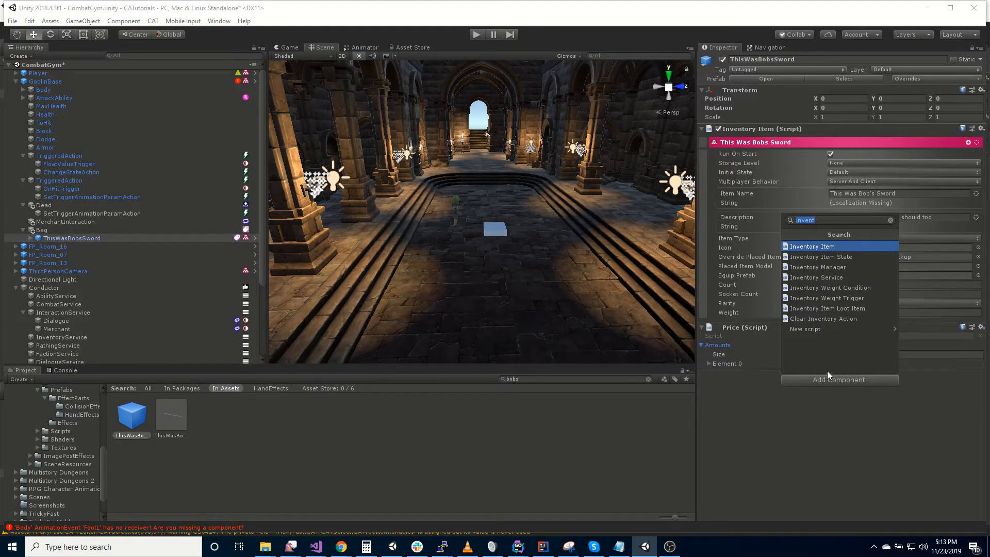
pyautogui.write('price')
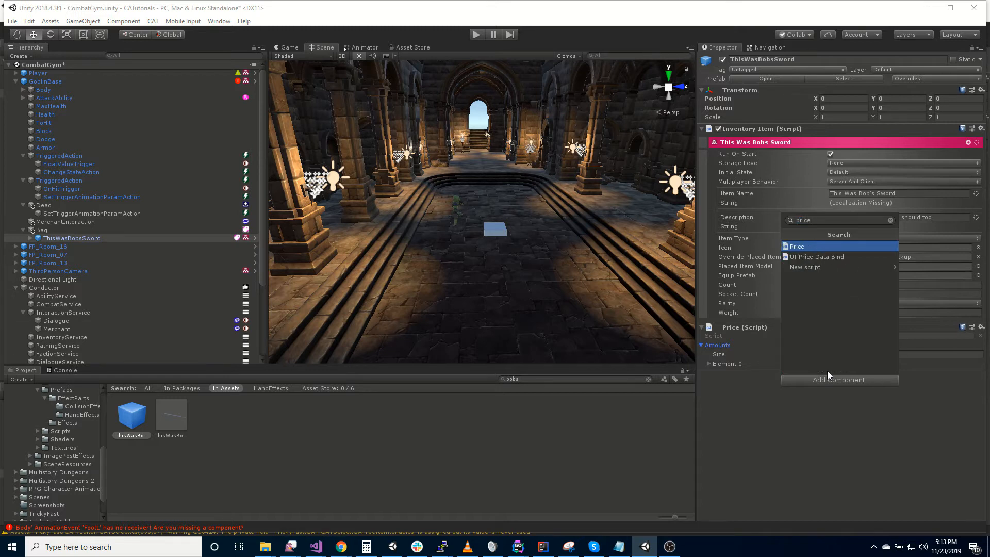
pyautogui.press('Escape')
pyautogui.click(800, 441)
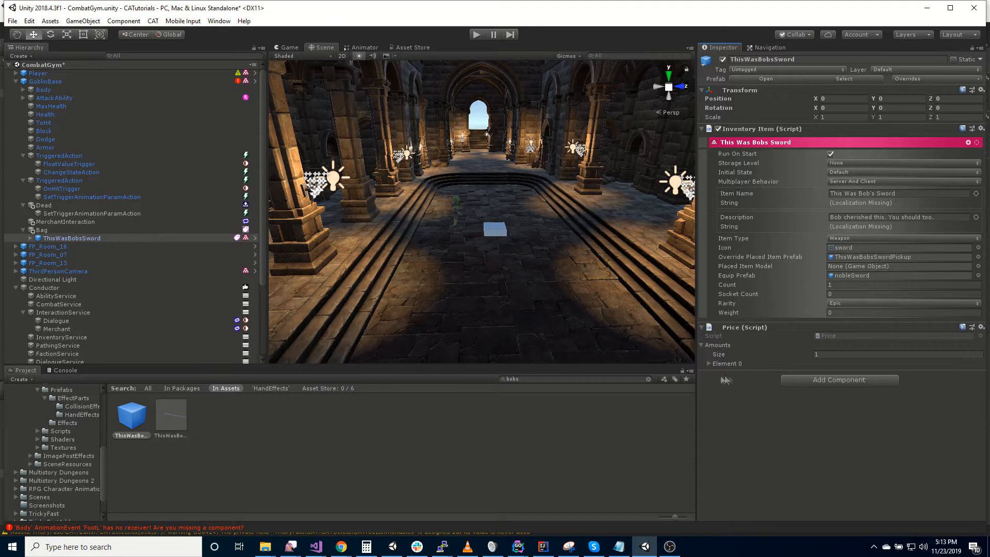
pyautogui.click(709, 363)
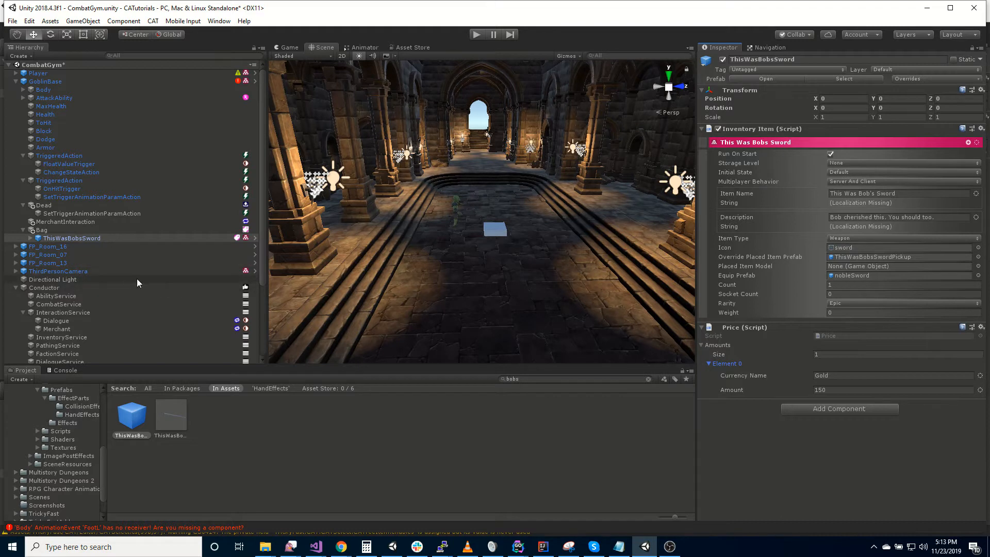
# Step: Create a new CAT Virtual Currency Service in the scene
pyautogui.scroll(-4, 76, 252)
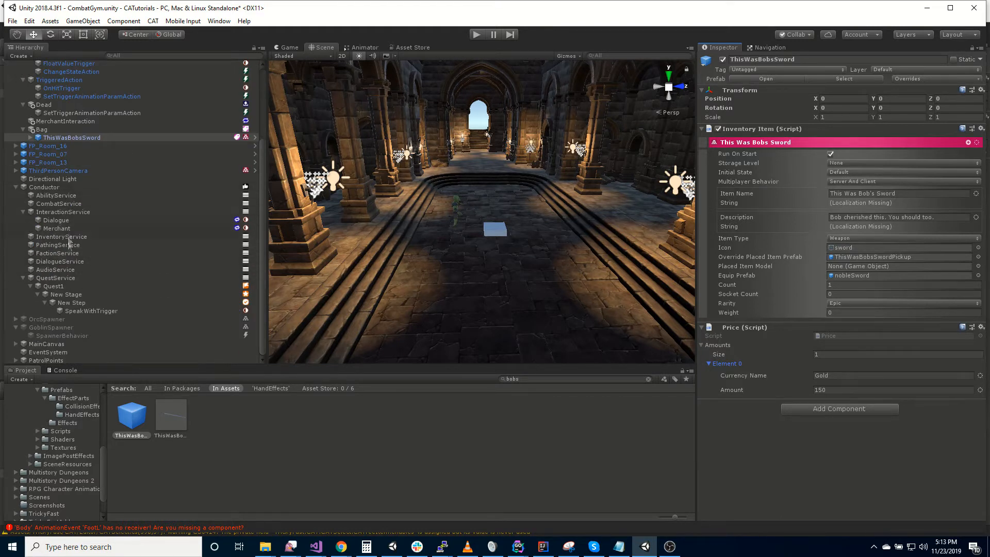
pyautogui.click(153, 21)
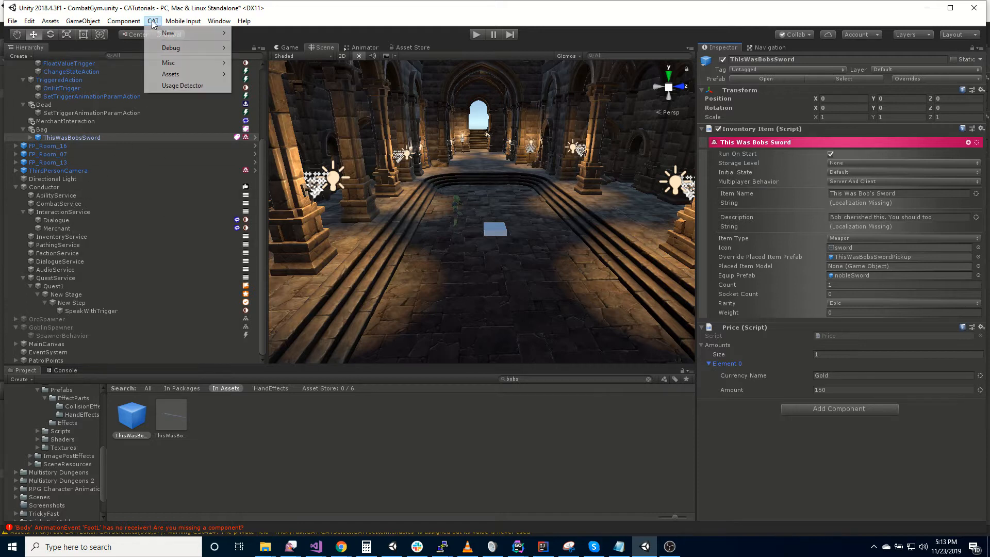
pyautogui.moveTo(169, 33)
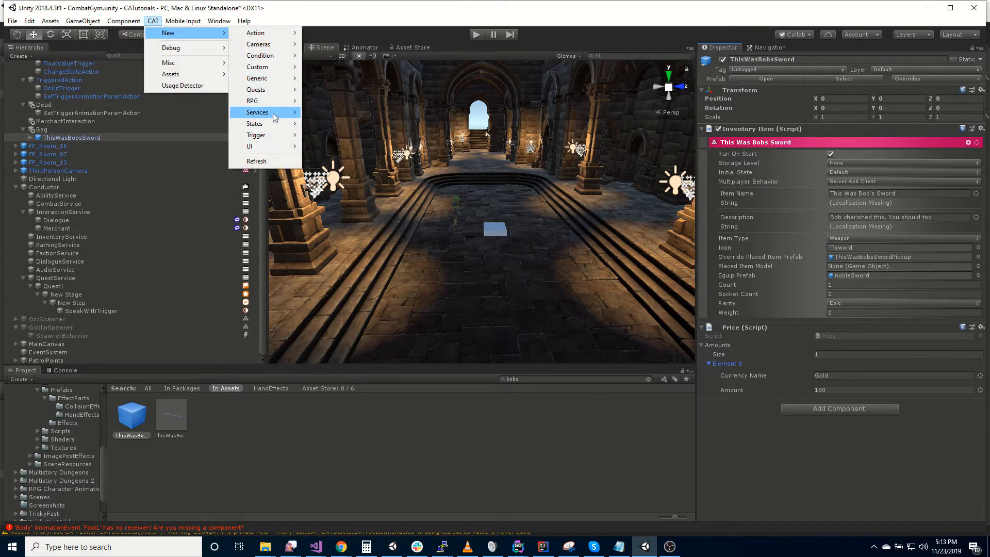
pyautogui.moveTo(275, 113)
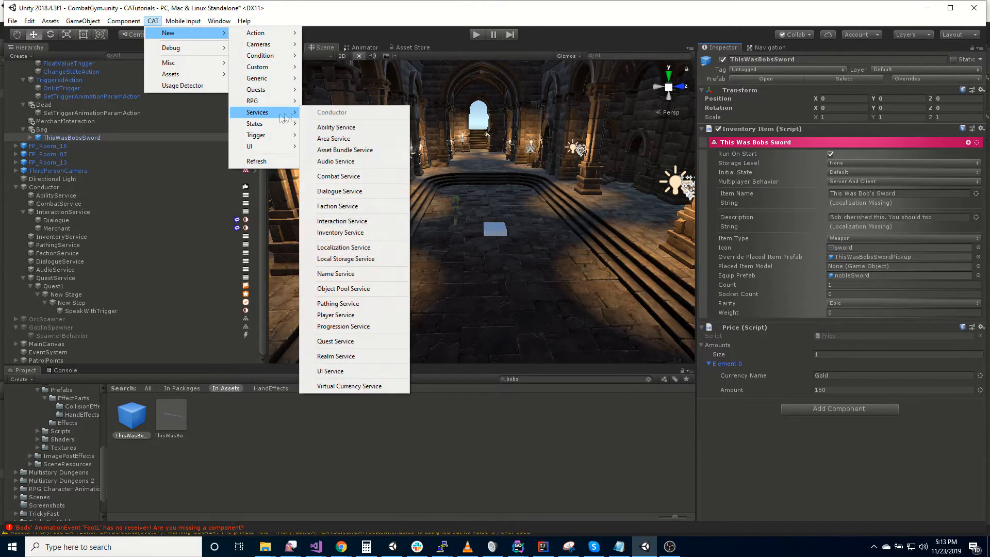
pyautogui.click(363, 386)
# Step: Set the Currencies size of VirtualCurrencyService to 1 and assign the first Gold asset as Element 0
pyautogui.click(77, 319)
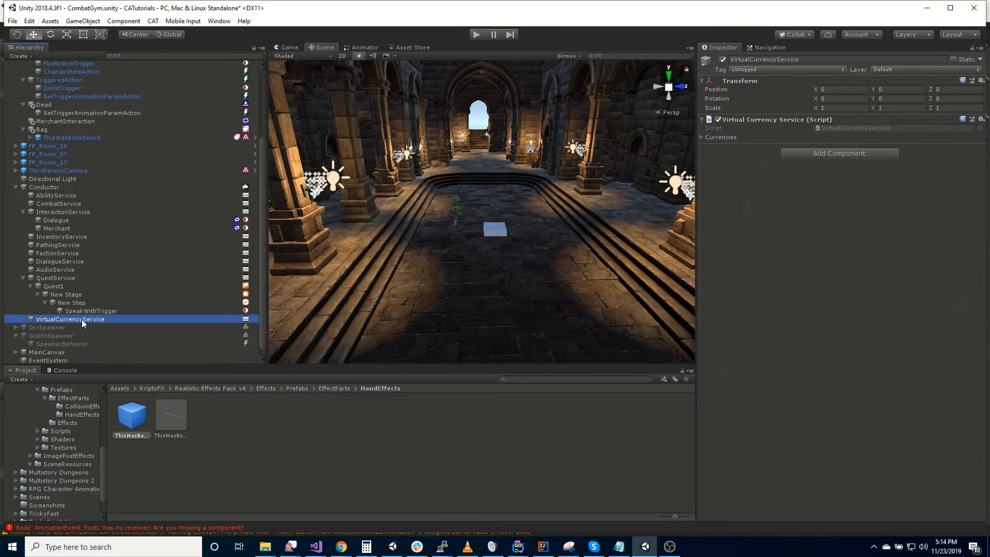
pyautogui.click(701, 137)
pyautogui.click(777, 147)
pyautogui.write('1')
pyautogui.press('Return')
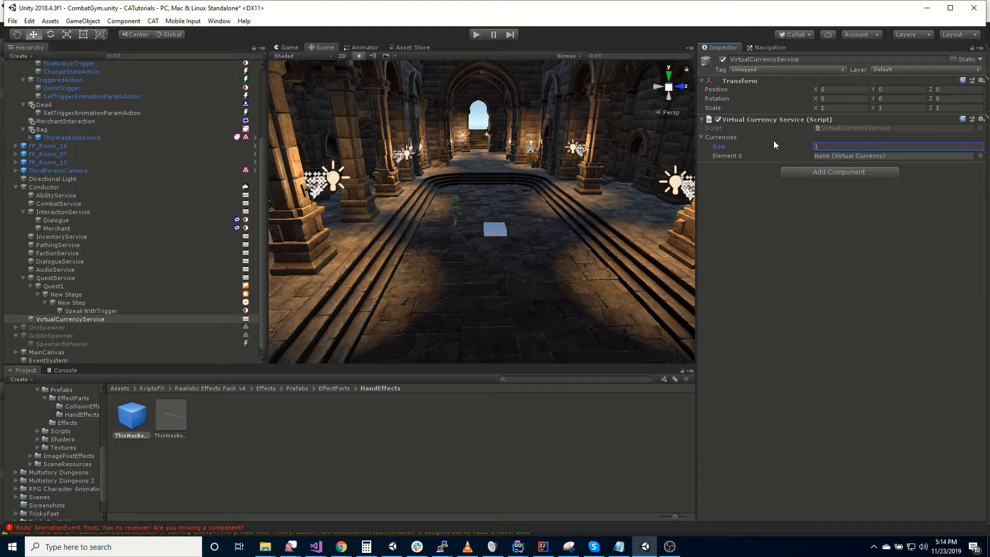
pyautogui.click(979, 156)
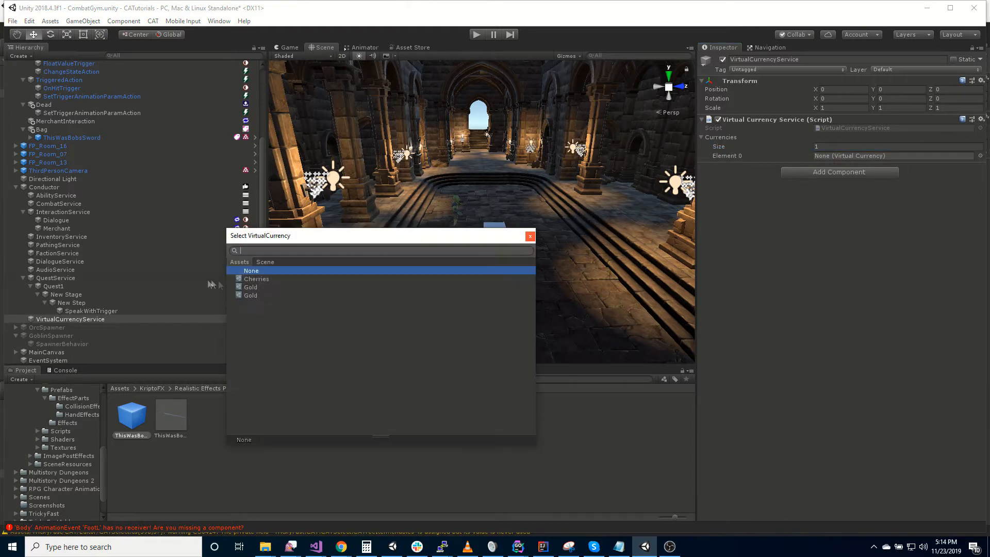
pyautogui.click(256, 295)
pyautogui.click(262, 288)
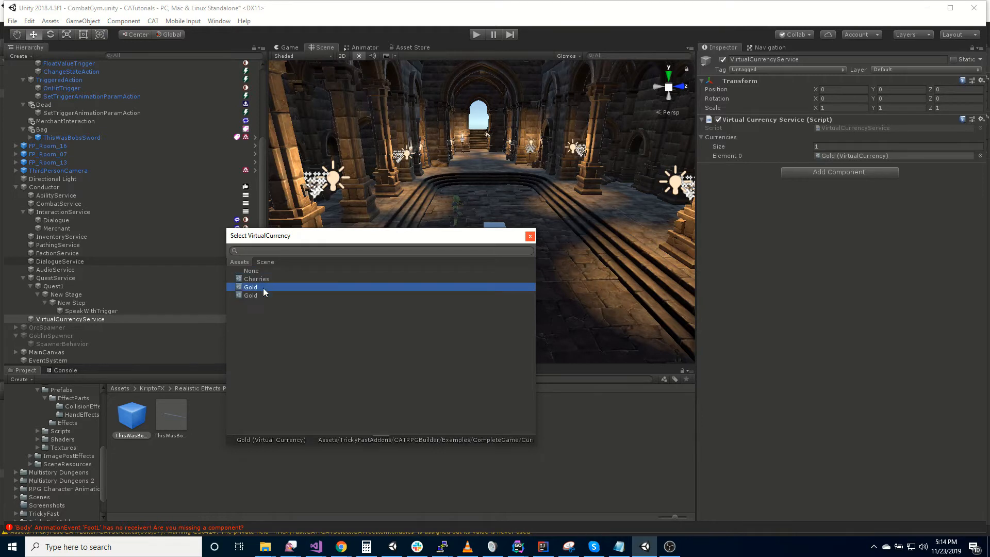
pyautogui.doubleClick(263, 287)
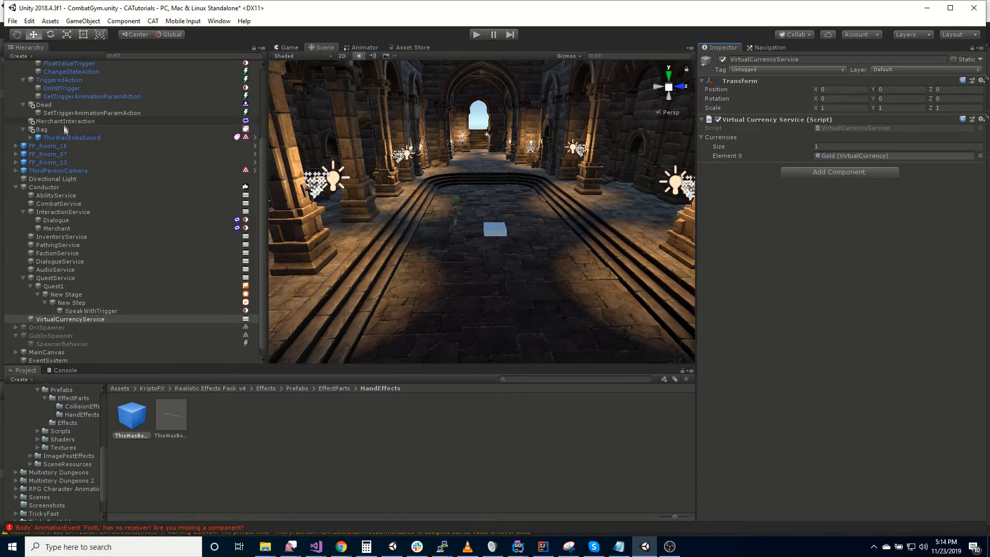
# Step: Review the price settings of ThisWasBobsSword and look over the objects in the scene hierarchy
pyautogui.click(70, 137)
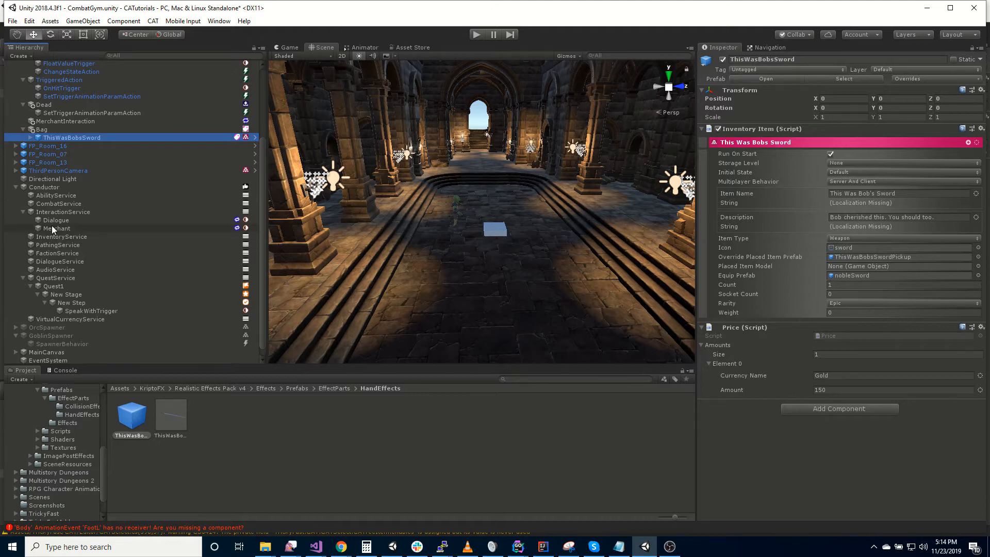
pyautogui.scroll(5, 85, 135)
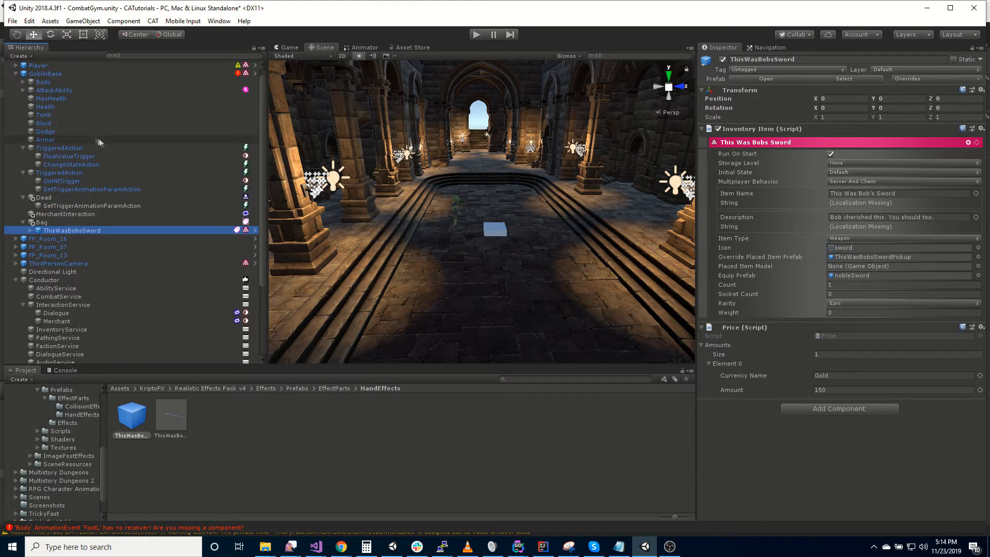
pyautogui.scroll(-5, 103, 146)
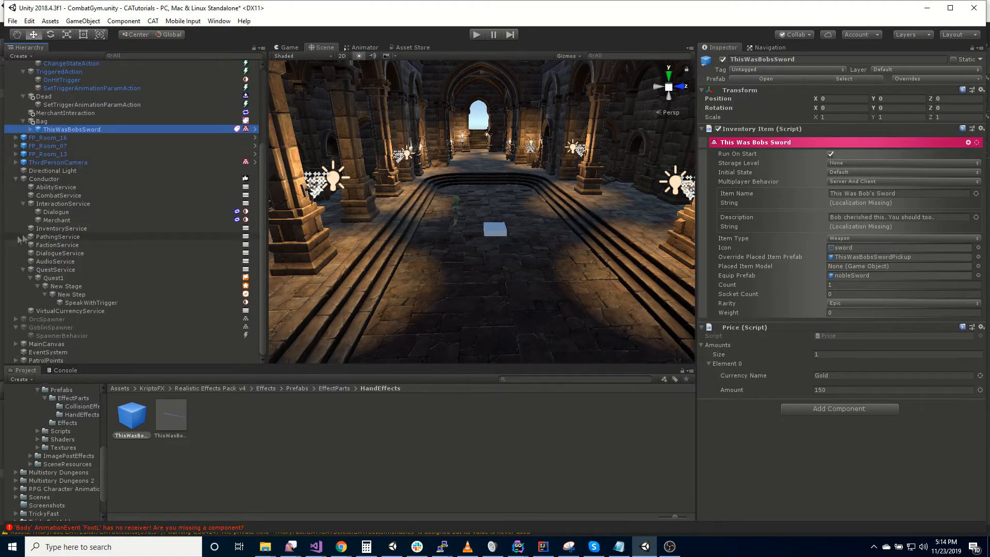
# Step: Examine the input button triggers and cast ability actions inside TriggeredAction and TriggeredAction (2) of the Player's Alive state
pyautogui.scroll(5, 94, 239)
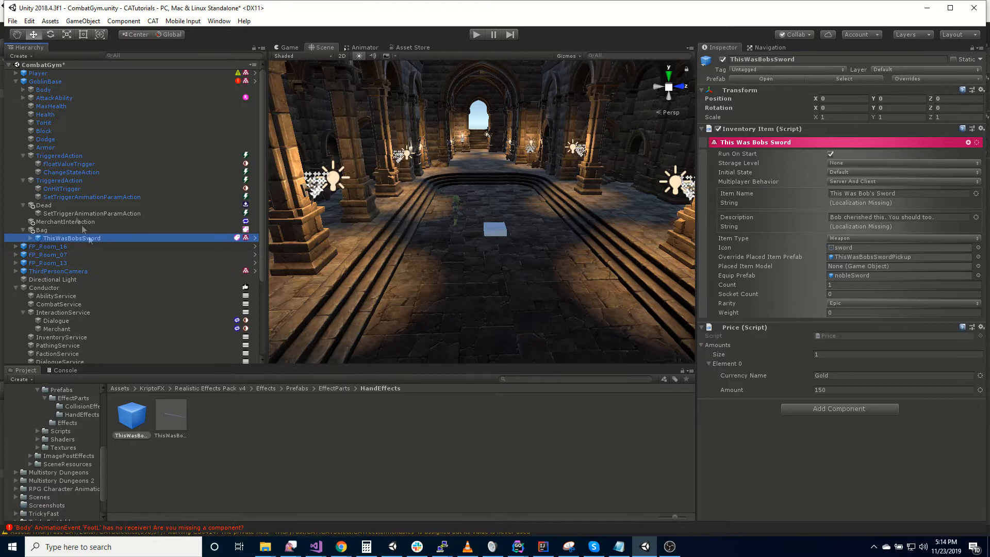
pyautogui.click(16, 73)
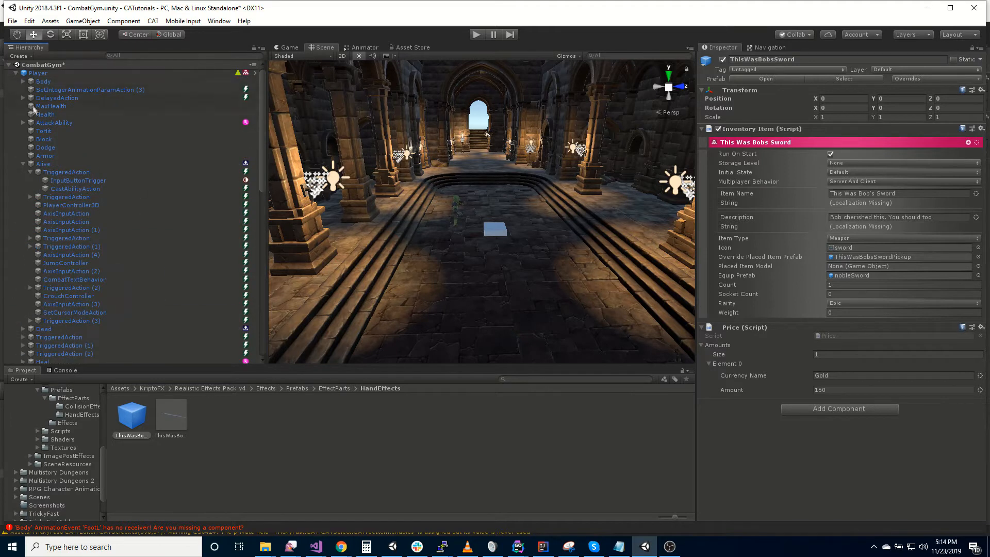
pyautogui.scroll(-3, 38, 264)
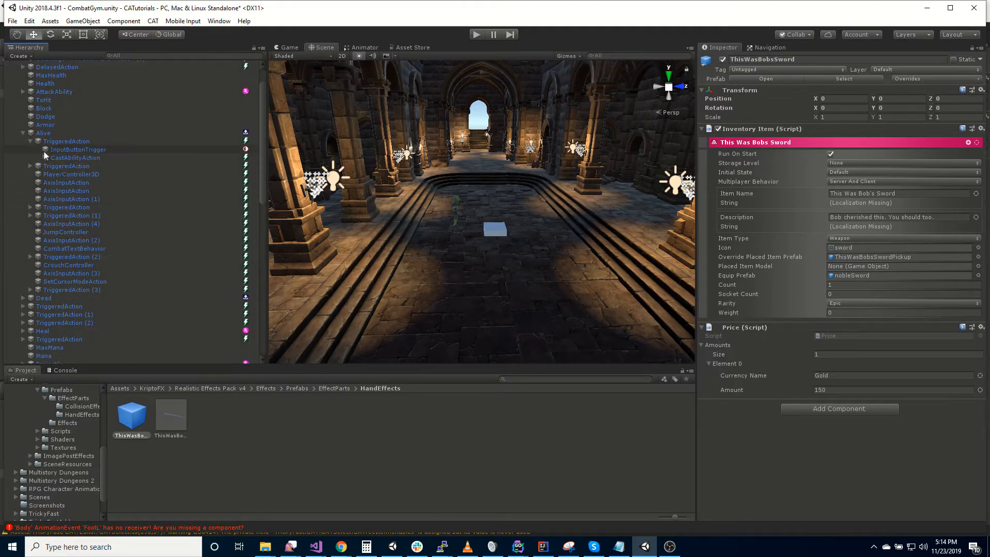
pyautogui.click(78, 151)
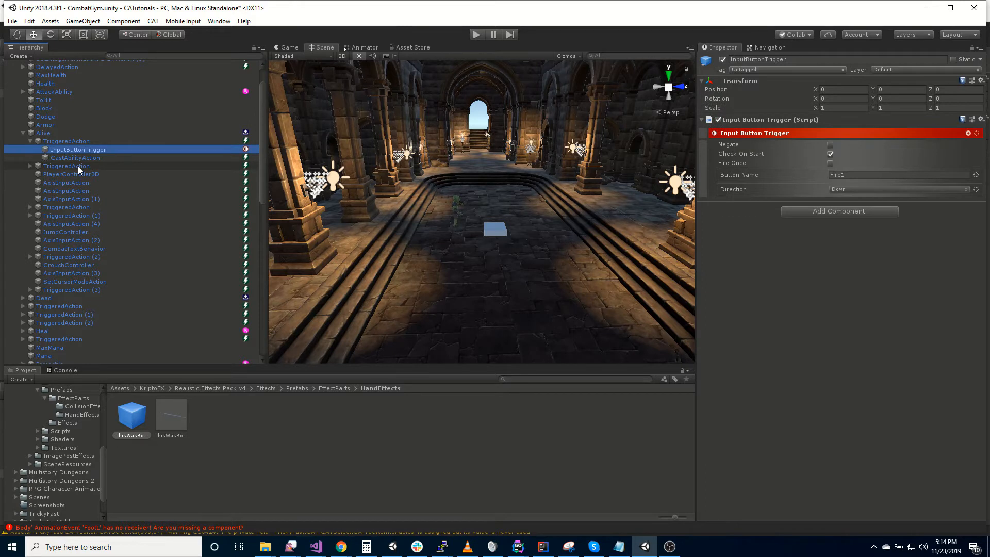
pyautogui.click(86, 156)
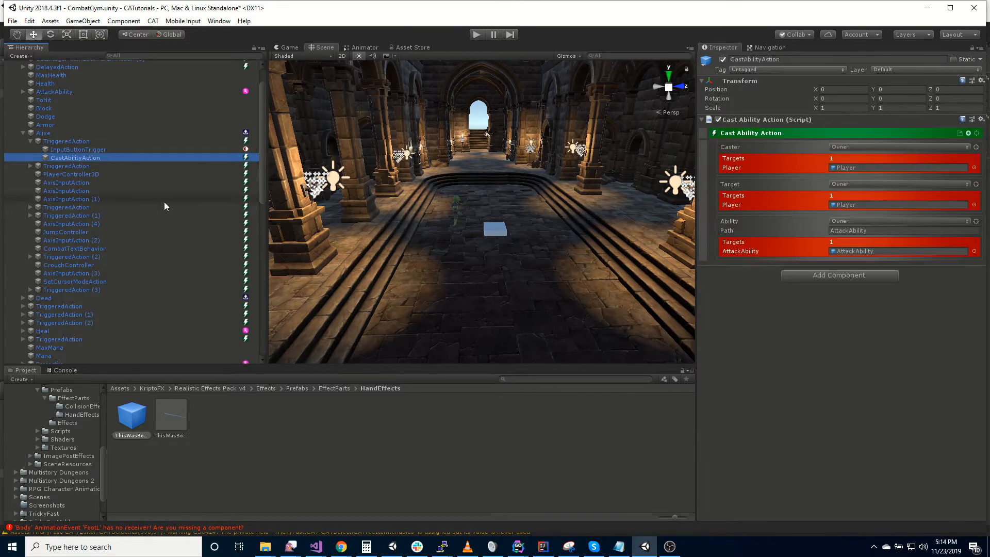
pyautogui.click(31, 256)
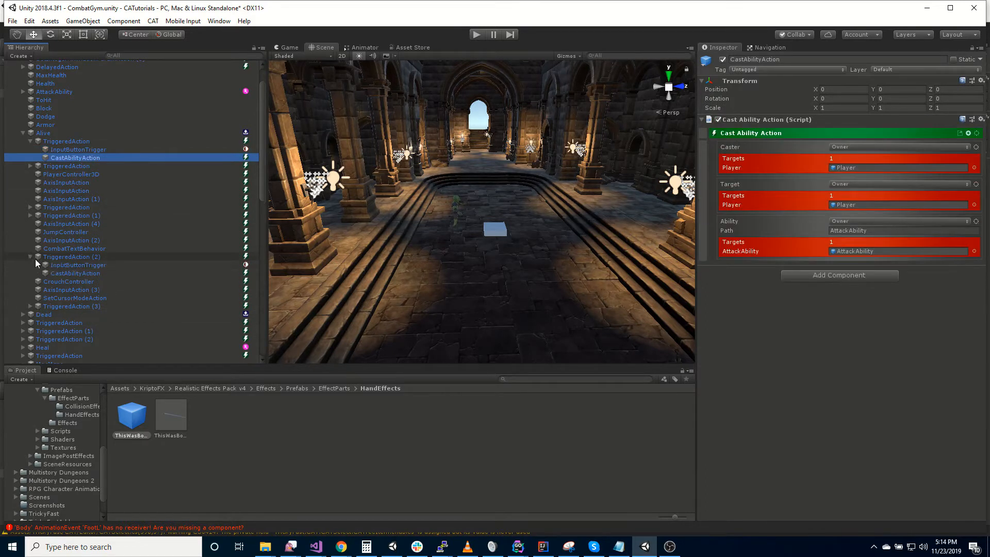
pyautogui.click(64, 265)
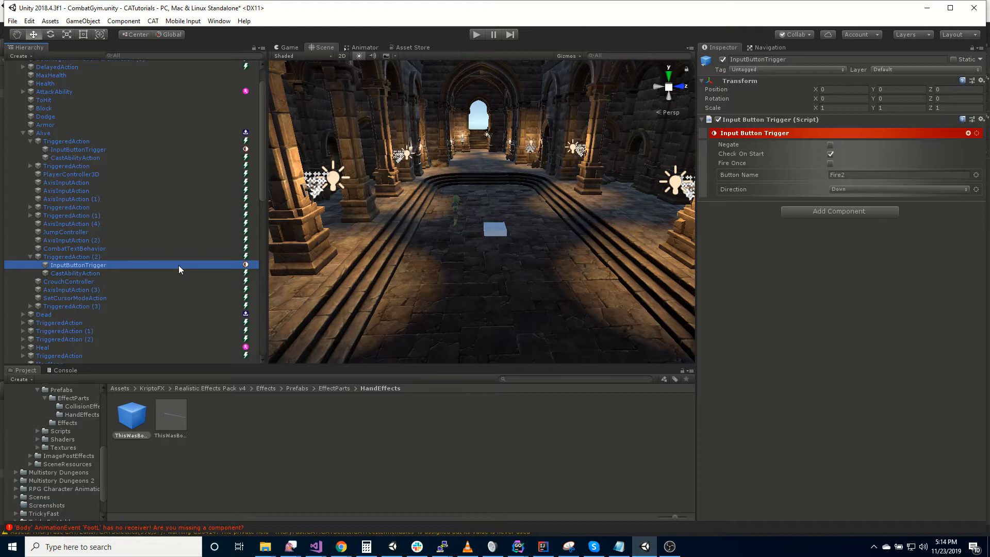
pyautogui.click(82, 274)
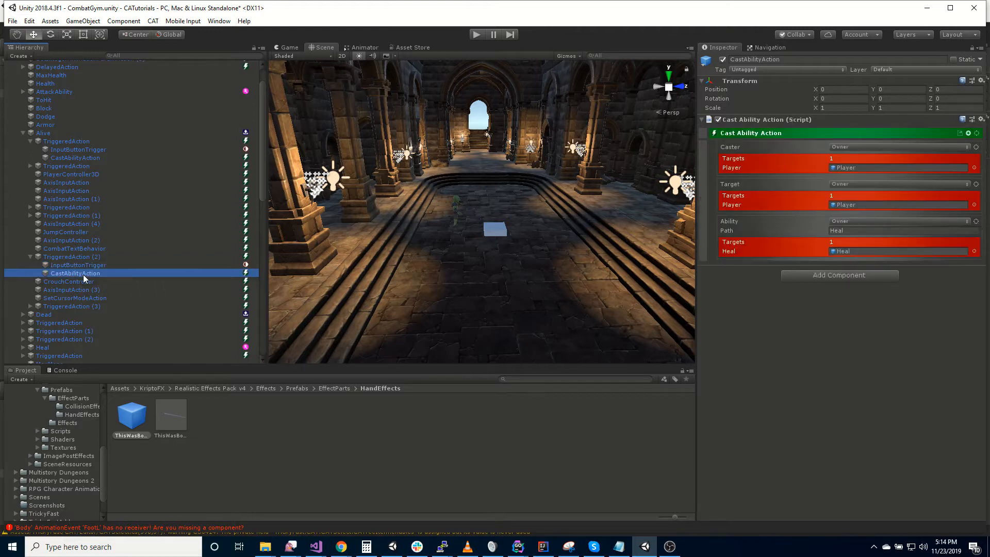
# Step: Add a Grant Virtual Currency action as a child of TriggeredAction (2) under the Player's Alive state
pyautogui.click(88, 258)
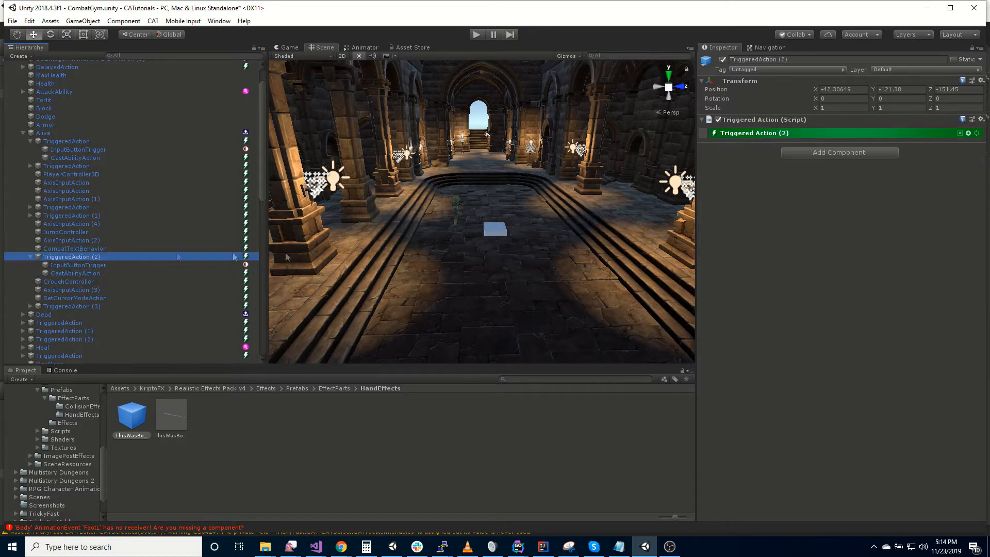
pyautogui.click(966, 133)
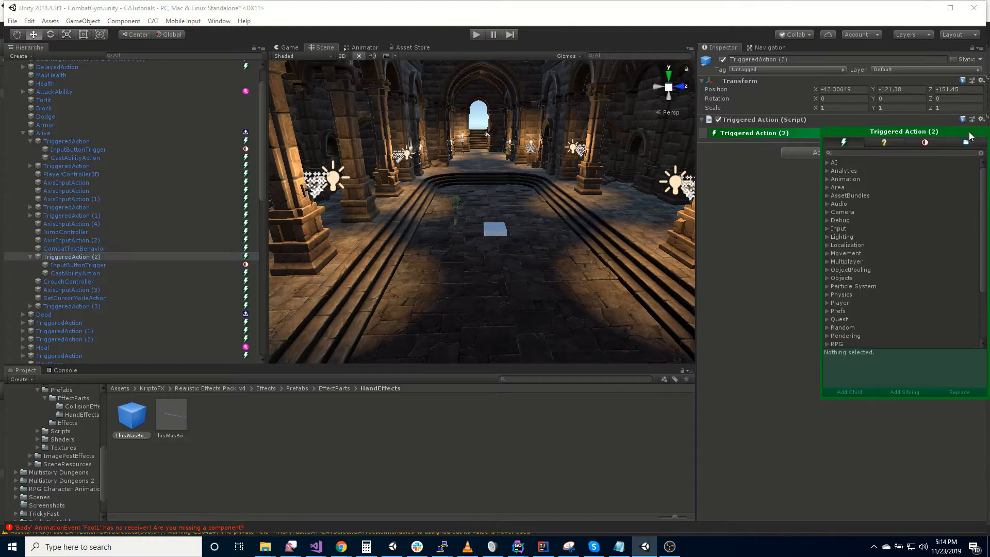
pyautogui.write('grant')
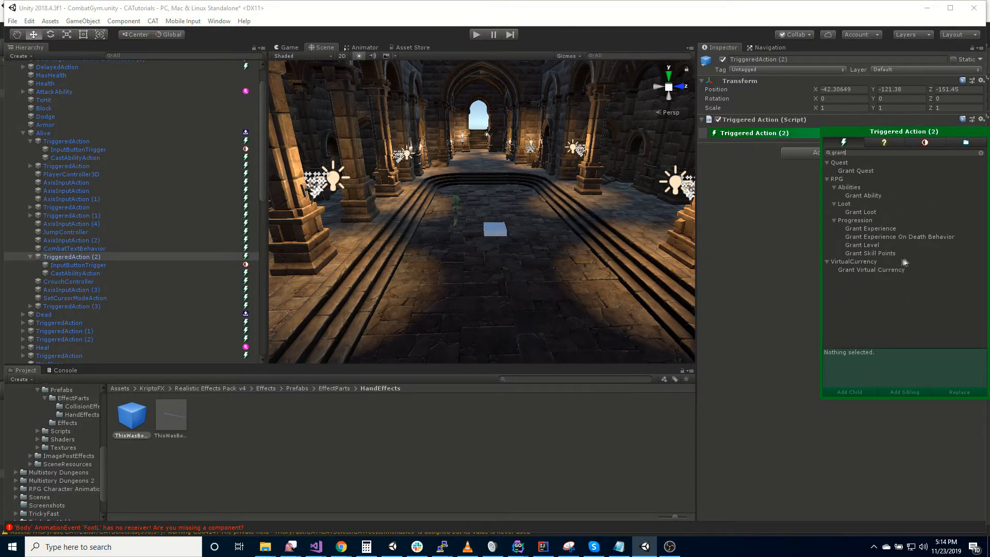
pyautogui.doubleClick(876, 270)
pyautogui.click(731, 341)
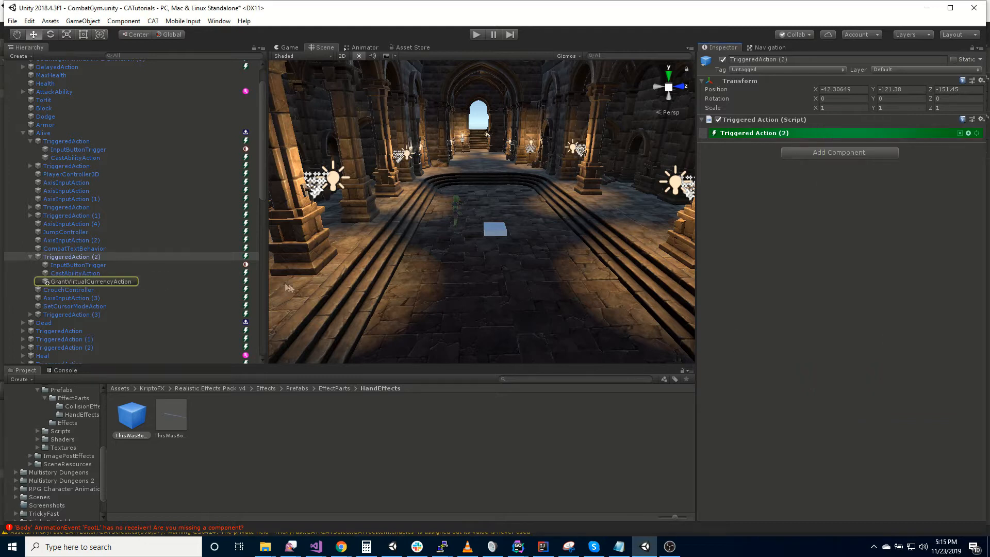
# Step: Set GrantVirtualCurrencyAction to the Gold currency with an amount of 200 and Owner as its target
pyautogui.click(116, 282)
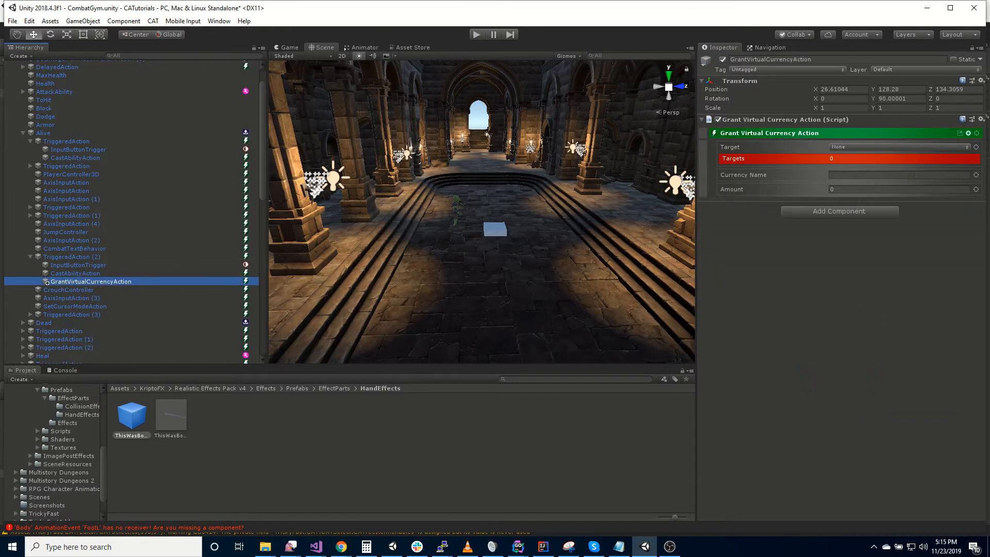
pyautogui.click(954, 176)
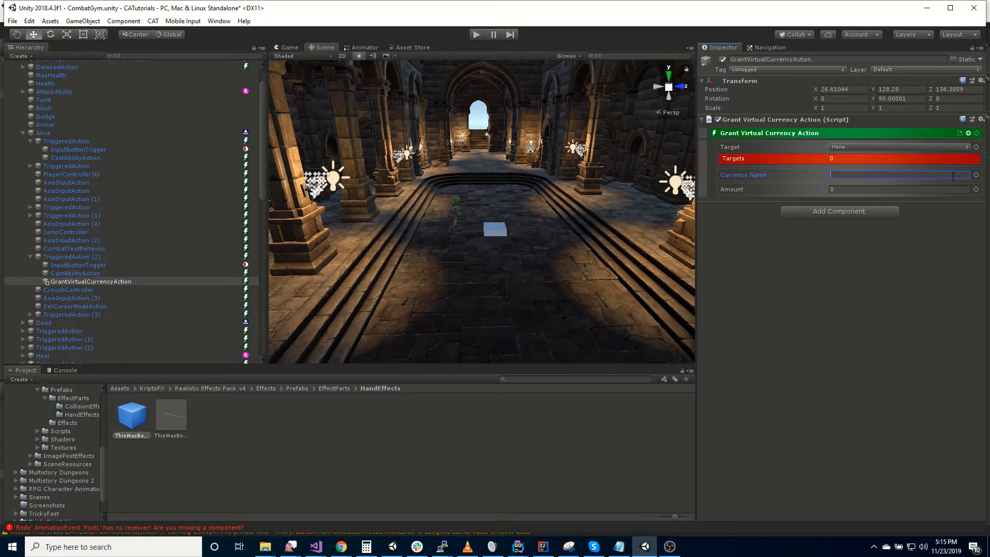
pyautogui.press('Tab')
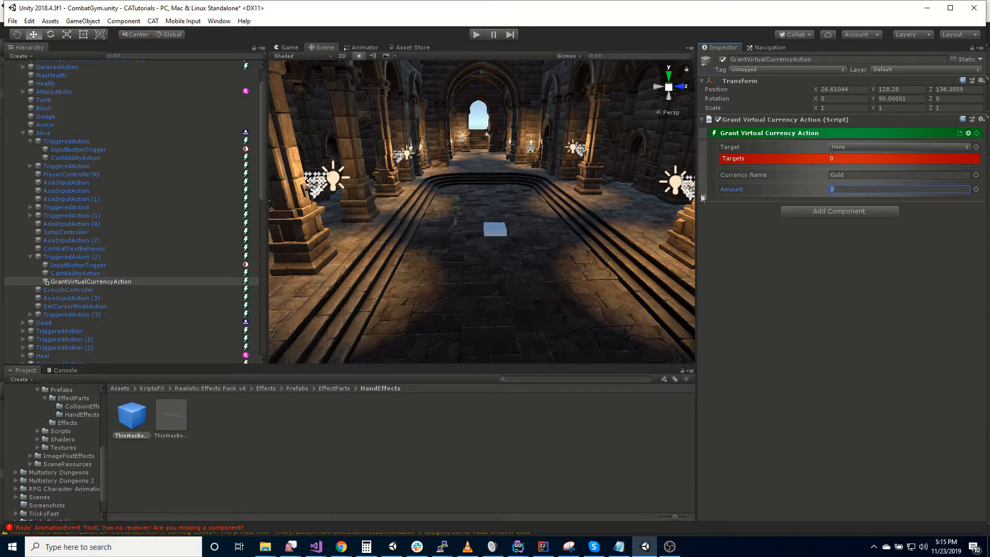
pyautogui.write('200')
pyautogui.click(880, 147)
pyautogui.click(876, 179)
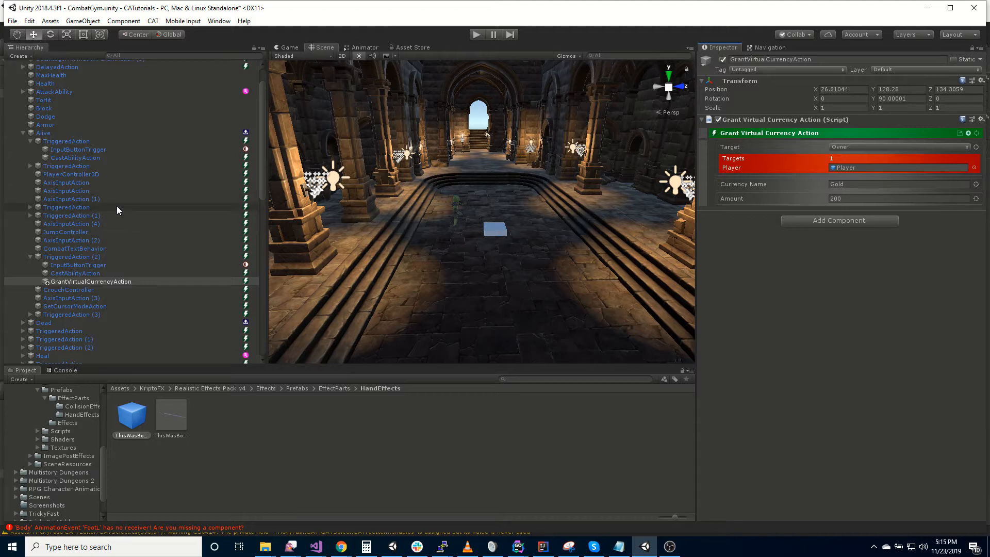
# Step: Check the current UI in the Game view and switch the Scene view to 2D mode
pyautogui.scroll(-10, 117, 205)
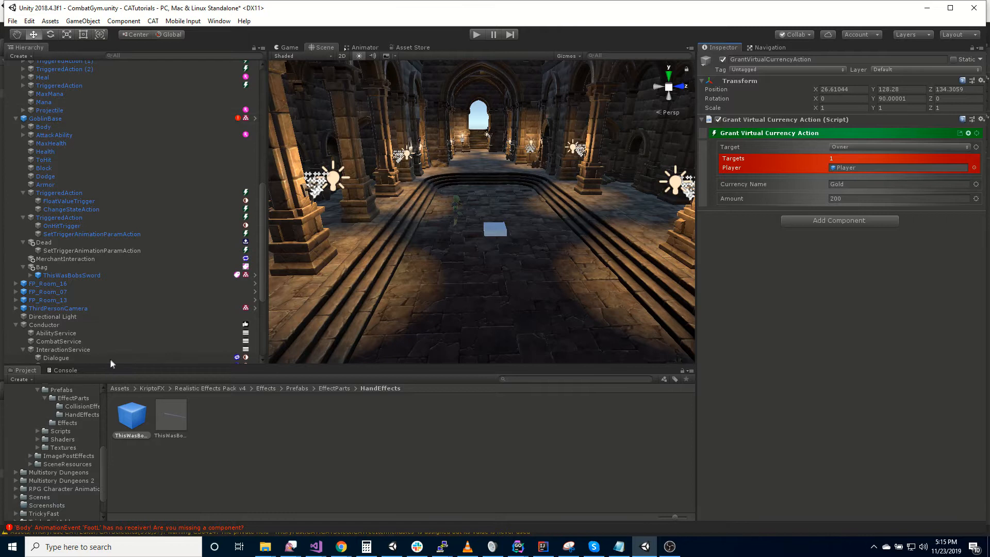
pyautogui.scroll(-6, 76, 334)
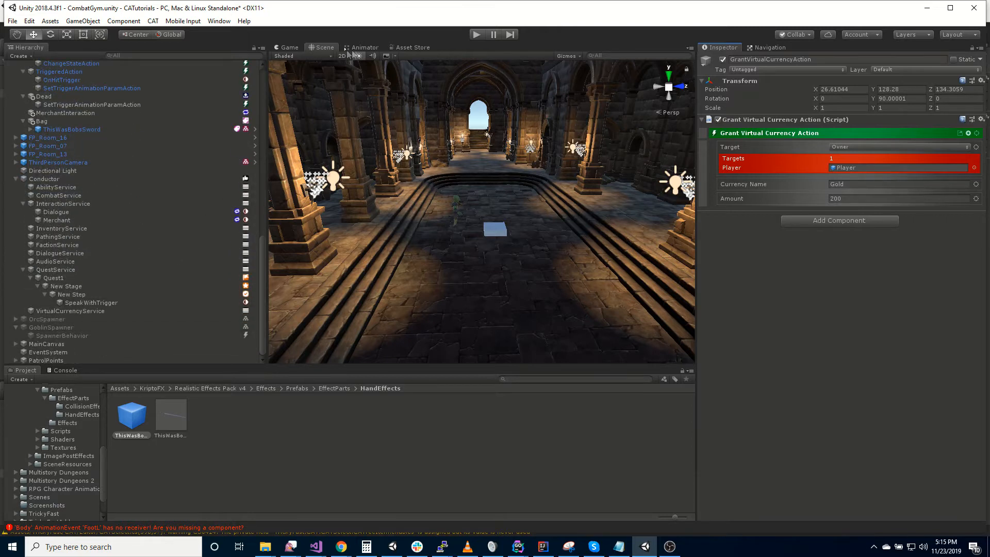
pyautogui.click(288, 47)
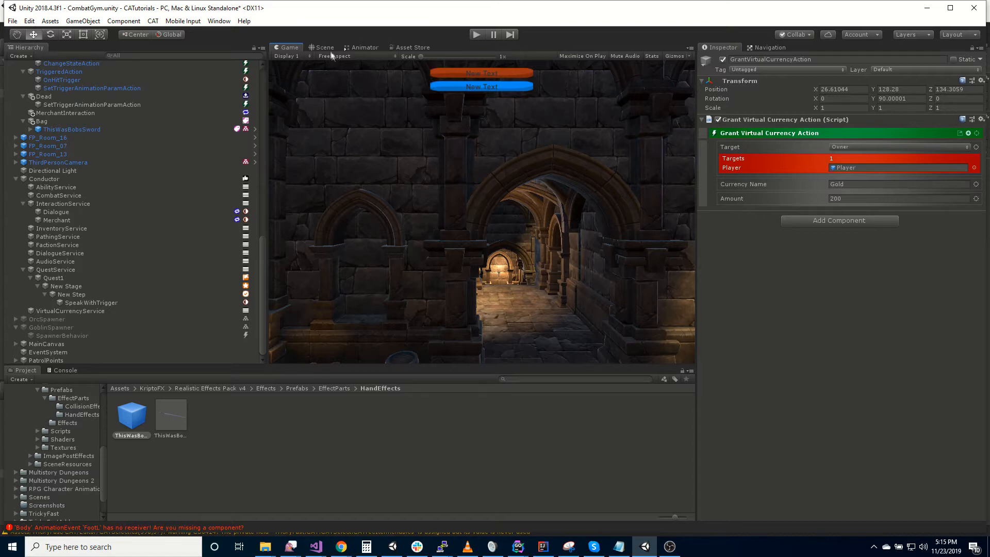
pyautogui.click(324, 48)
pyautogui.click(341, 56)
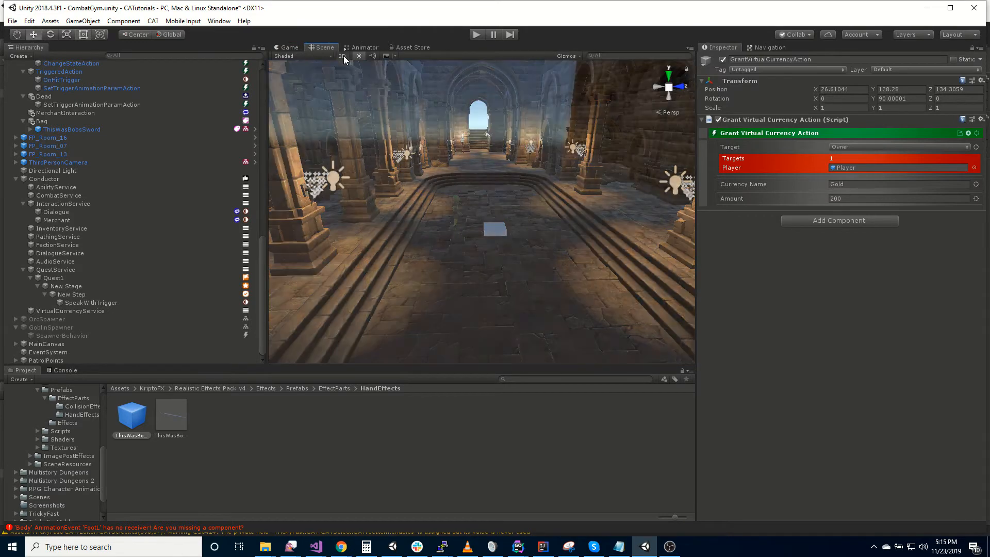
# Step: Add a CAT UI Currency Amount Data Bind element as a child of MainCanvas
pyautogui.click(53, 344)
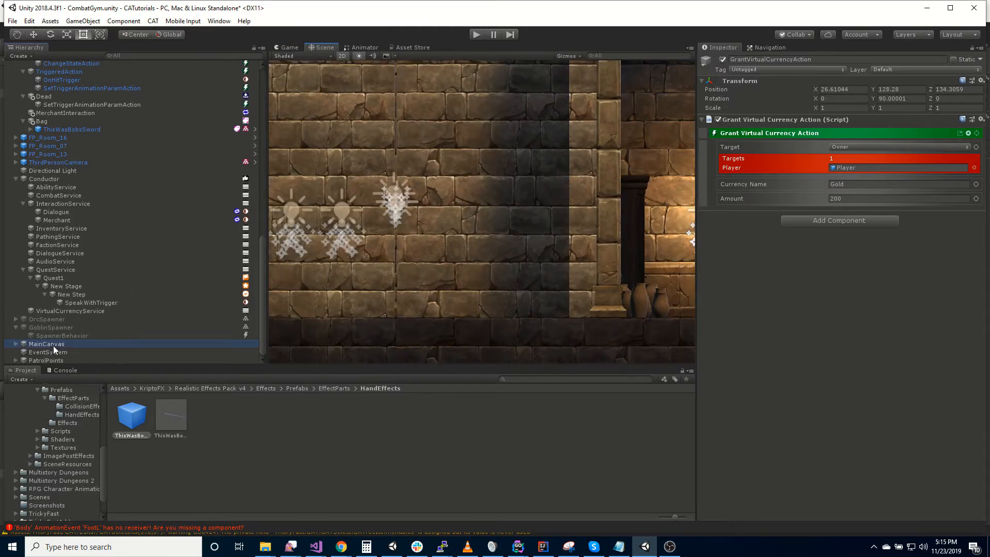
pyautogui.click(16, 344)
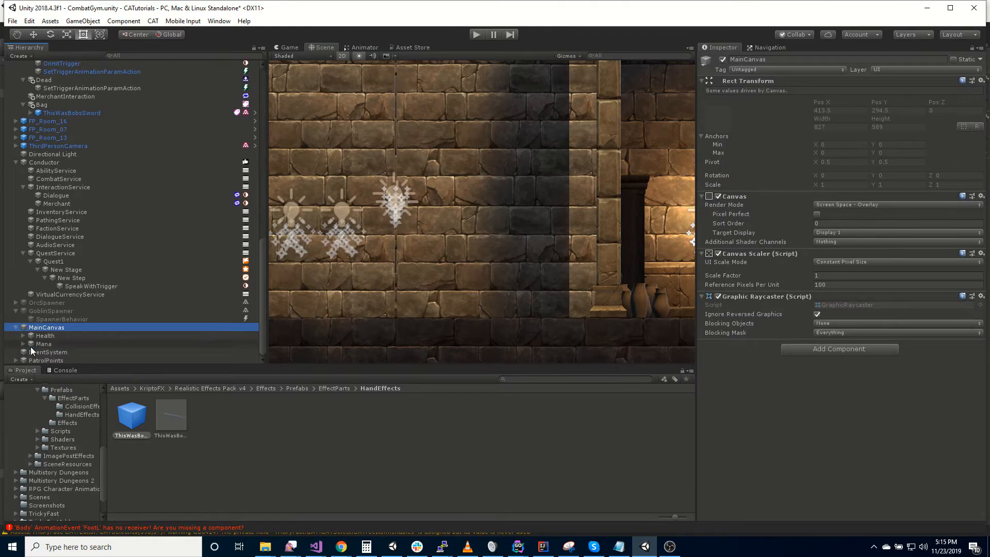
pyautogui.rightClick(74, 327)
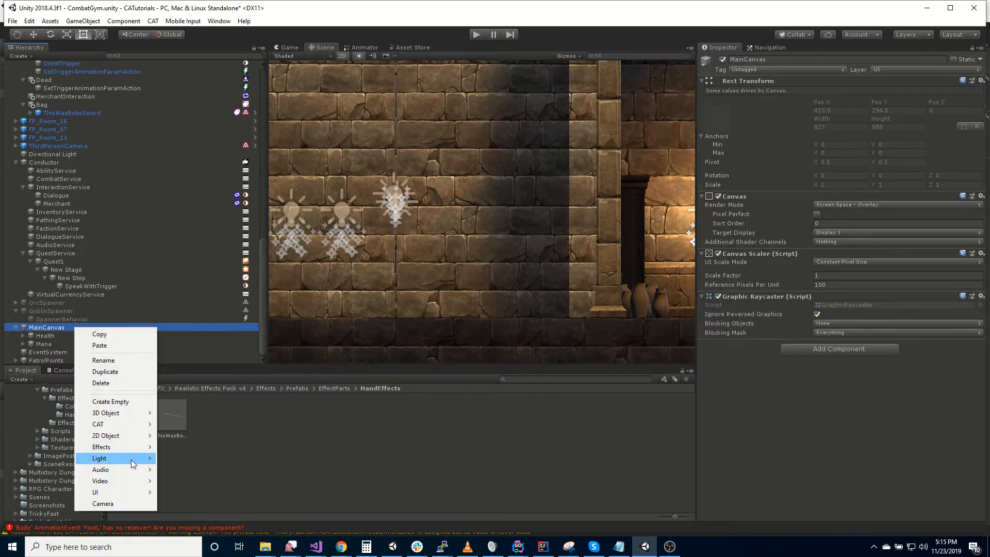
pyautogui.moveTo(125, 493)
pyautogui.moveTo(117, 425)
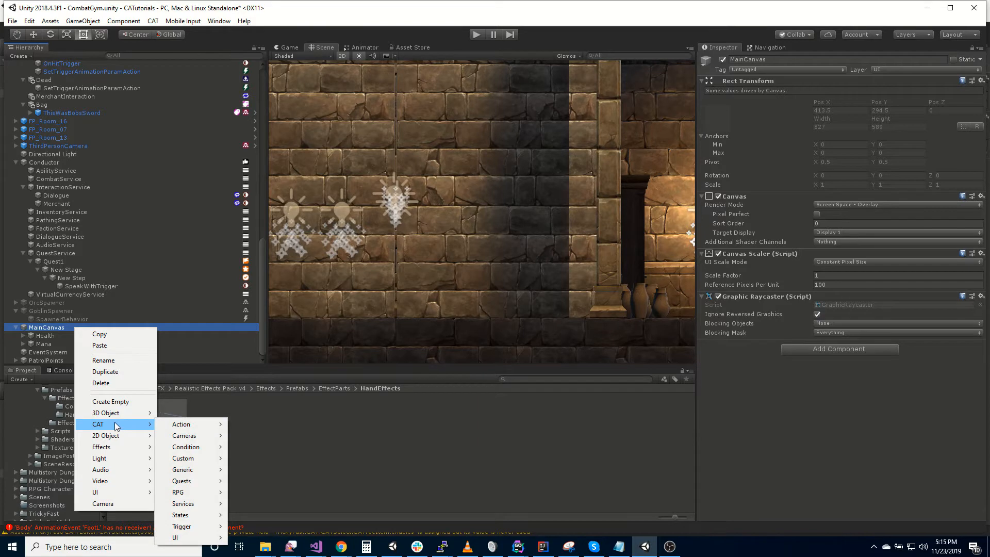
pyautogui.moveTo(200, 539)
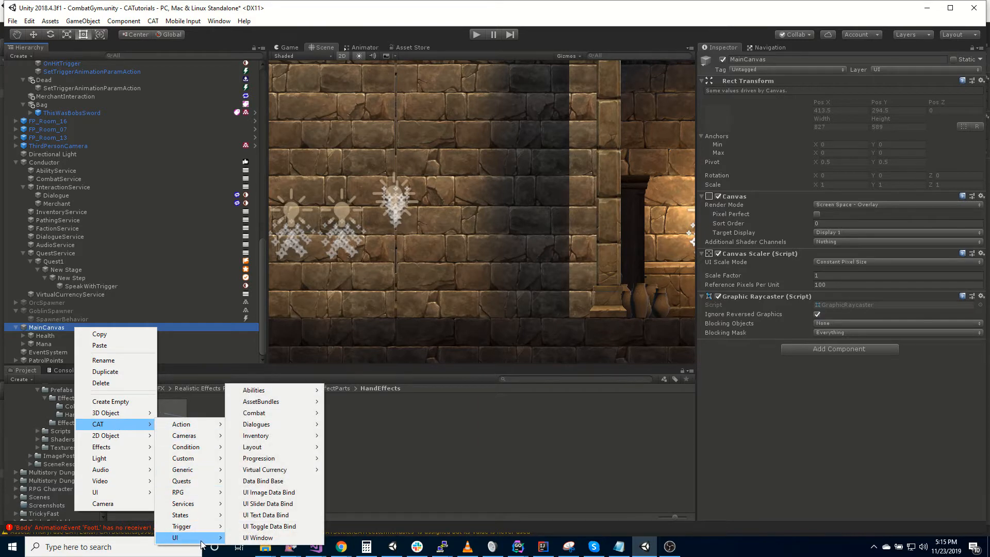
pyautogui.moveTo(296, 470)
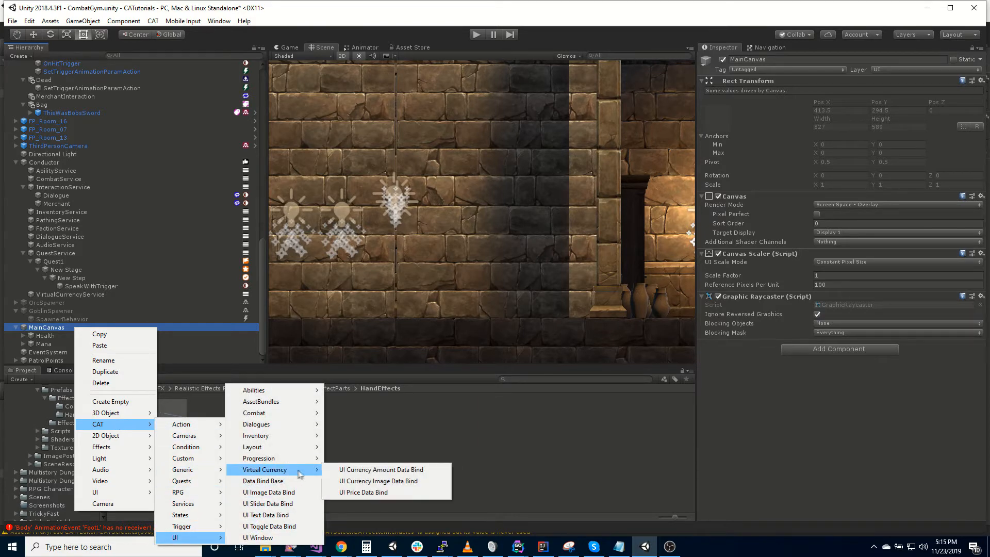
pyautogui.click(391, 470)
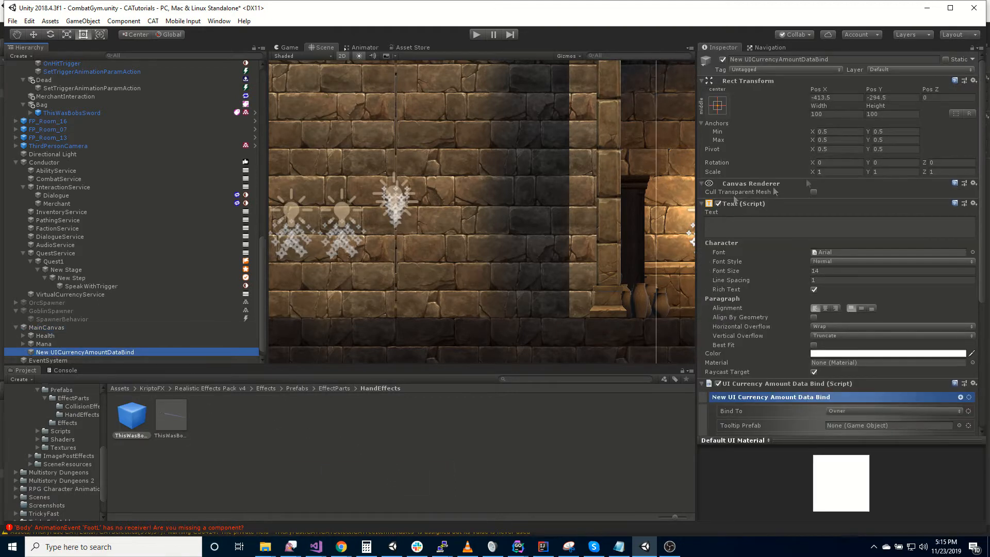
# Step: Anchor the new currency amount element to the canvas's top center and set its Pos X and Pos Y to 0
pyautogui.doubleClick(92, 352)
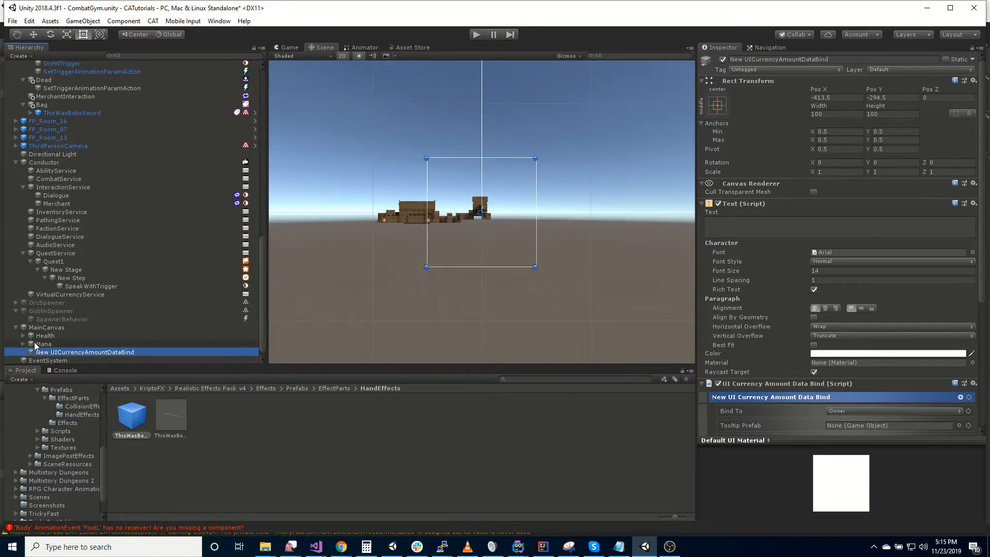
pyautogui.click(48, 327)
pyautogui.doubleClick(48, 327)
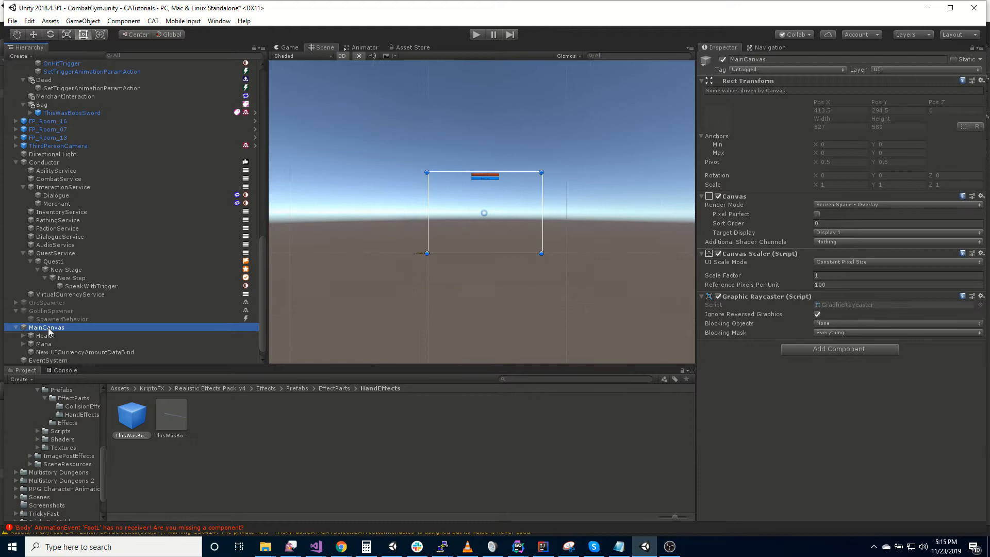
pyautogui.click(88, 352)
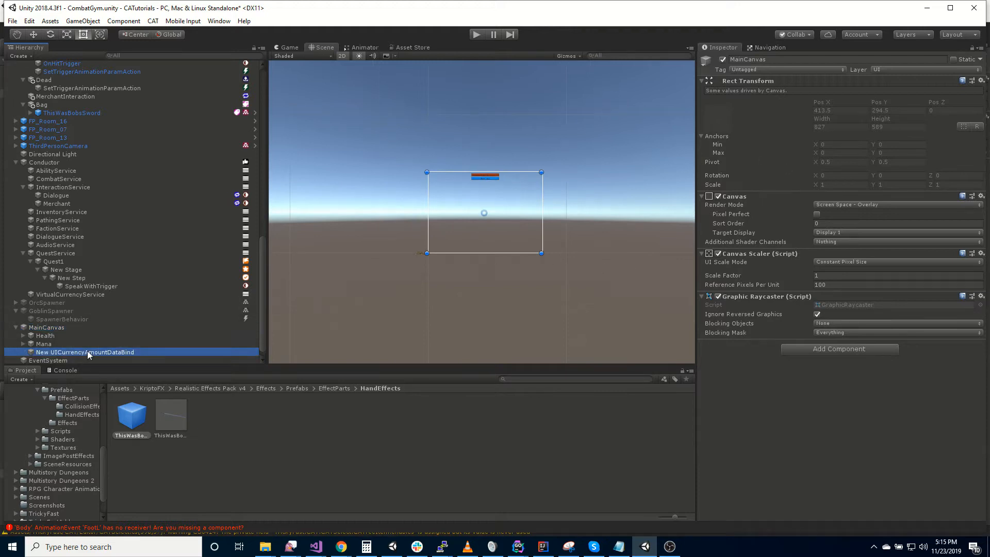
pyautogui.click(840, 97)
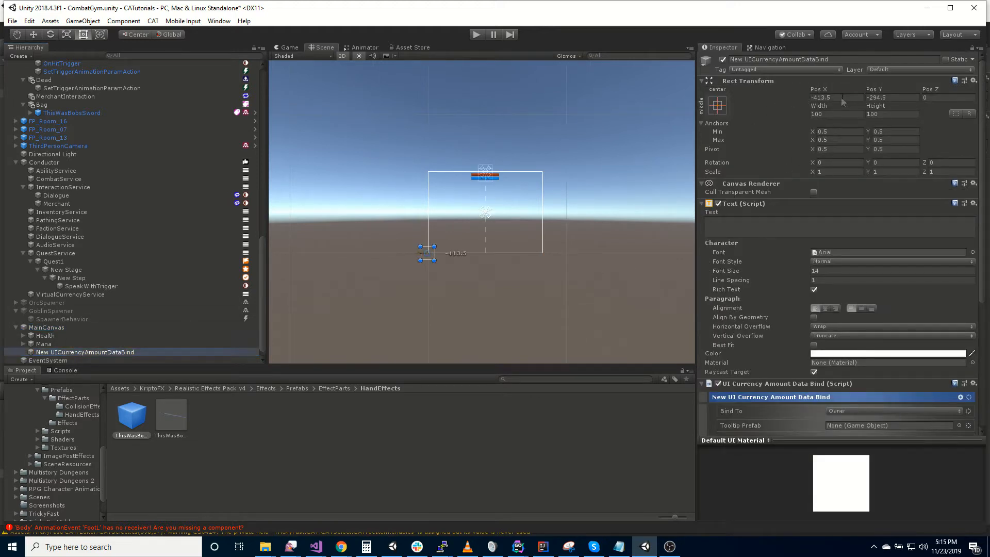
pyautogui.click(714, 104)
pyautogui.click(775, 186)
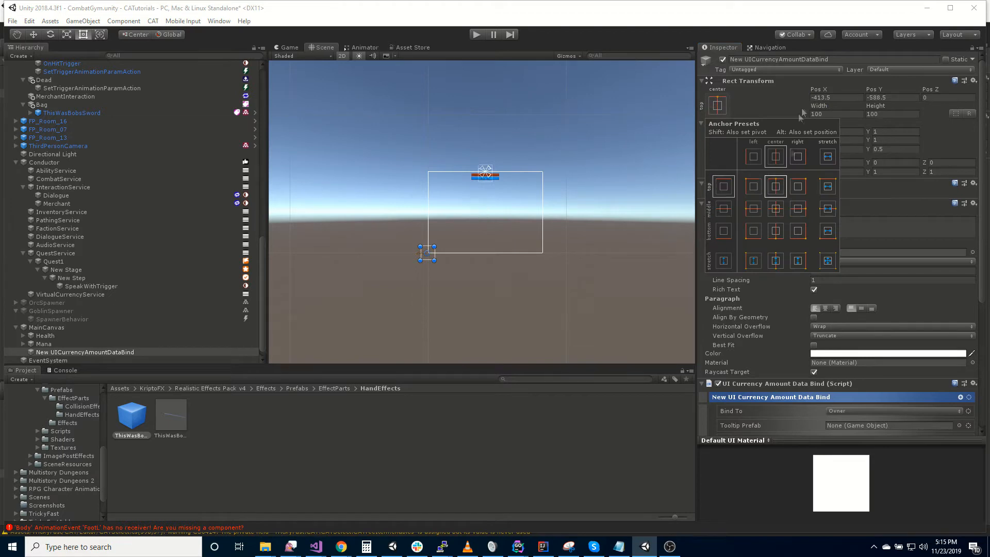
pyautogui.click(840, 97)
pyautogui.write('0')
pyautogui.press('Tab')
pyautogui.write('0')
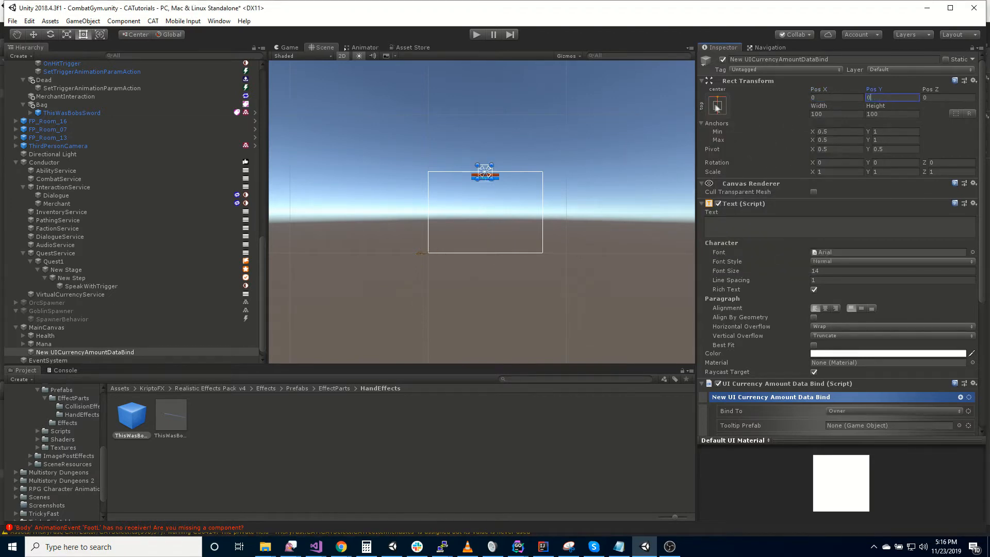
# Step: Change the currency amount element's anchor to the top left and set Pos X to 100 and Pos Y to 50
pyautogui.click(717, 106)
pyautogui.click(754, 156)
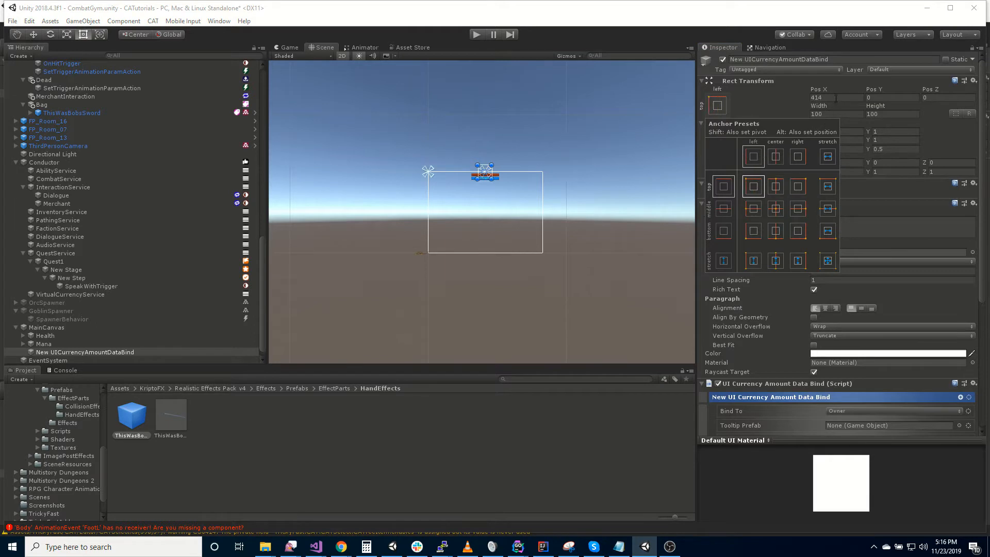
pyautogui.click(740, 84)
pyautogui.write('100')
pyautogui.click(864, 97)
pyautogui.write('50')
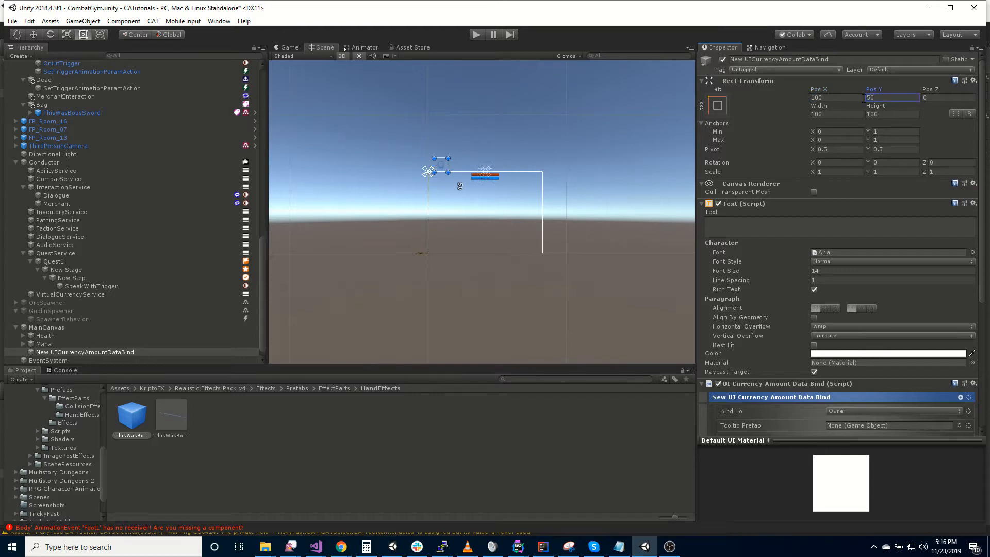
# Step: Set the currency amount element's placeholder text to Test and lower it to a Pos Y of about -72
pyautogui.write('-')
pyautogui.scroll(5, 461, 217)
pyautogui.click(754, 225)
pyautogui.scroll(3, 487, 219)
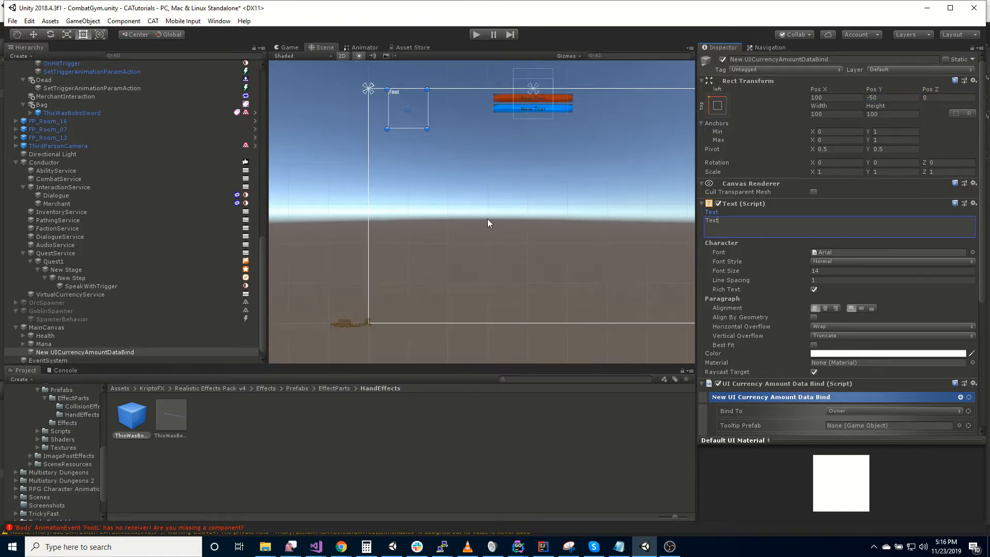
pyautogui.moveTo(878, 88); pyautogui.dragTo(504, 95)
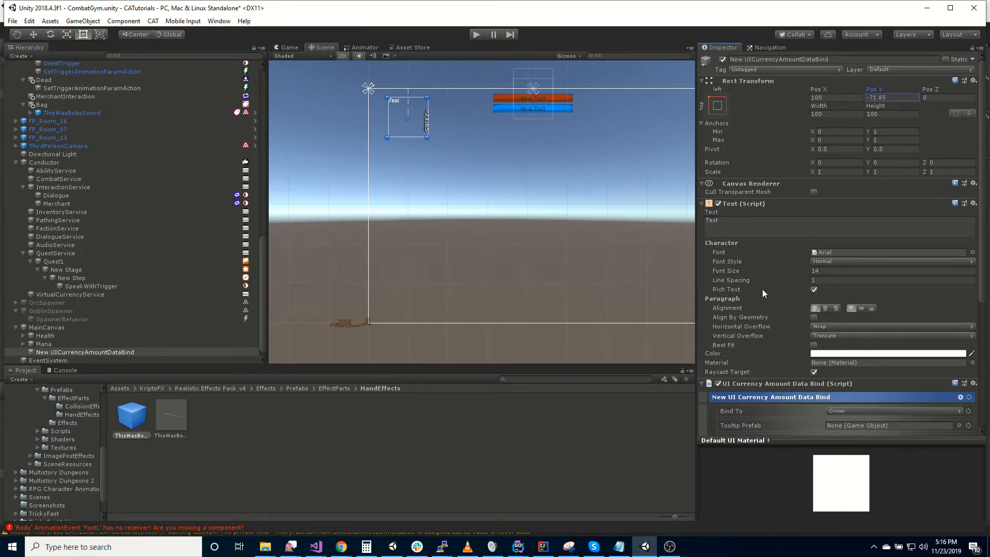
# Step: Set the currency data bind's Prefix to "Gold: " and its Currency Name to Gold
pyautogui.scroll(-8, 765, 292)
pyautogui.click(853, 293)
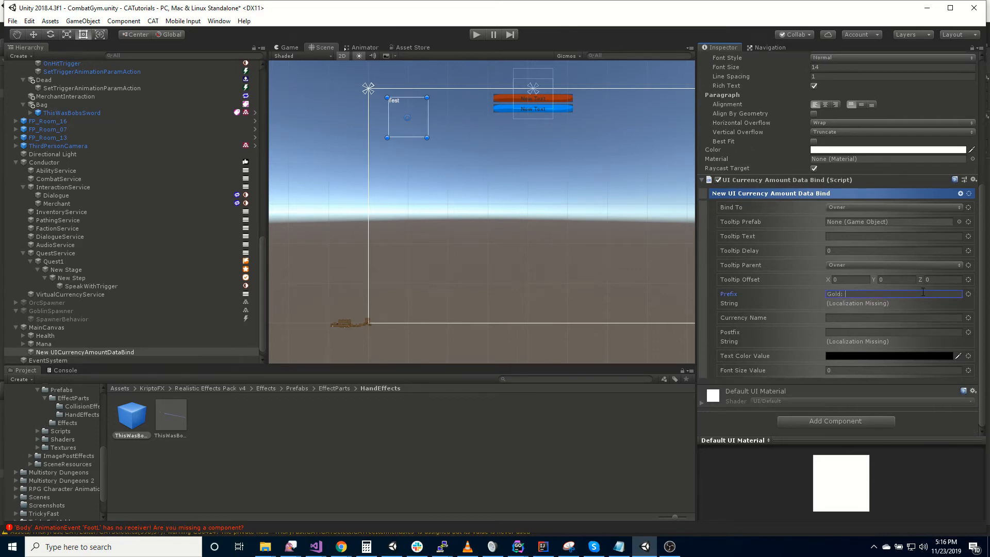
pyautogui.click(889, 318)
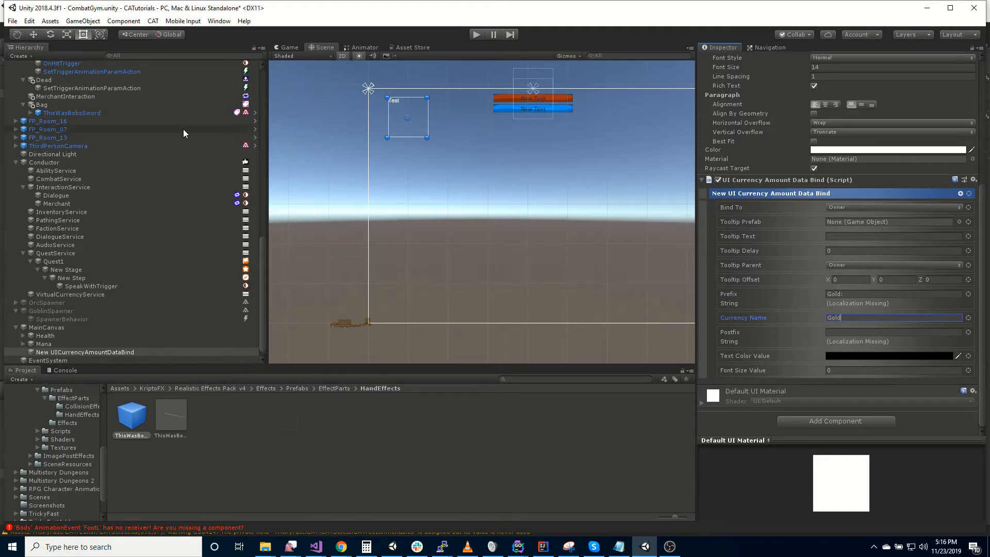
# Step: Set the Button Name of the Merchant interaction type under InteractionService to Fire1
pyautogui.scroll(4, 138, 230)
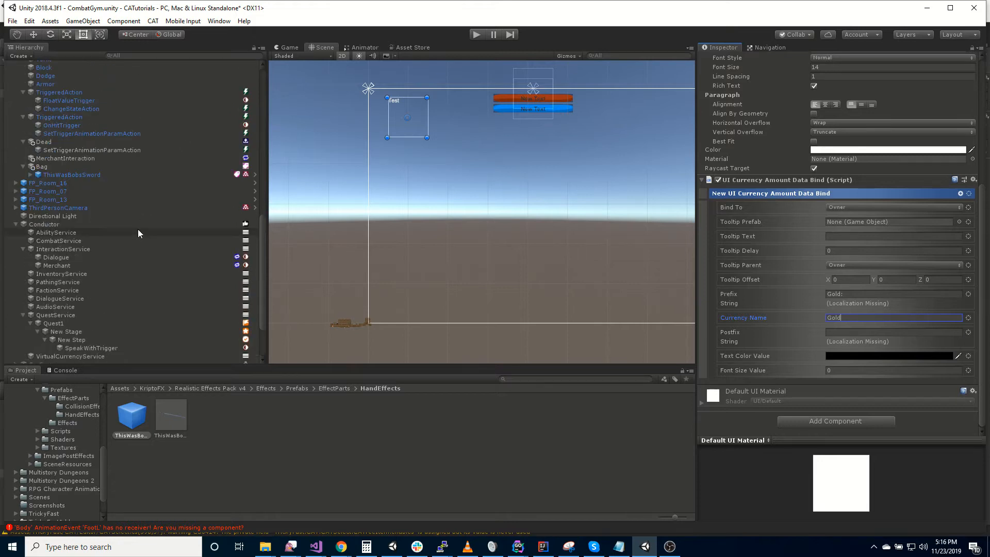
pyautogui.scroll(-4, 139, 222)
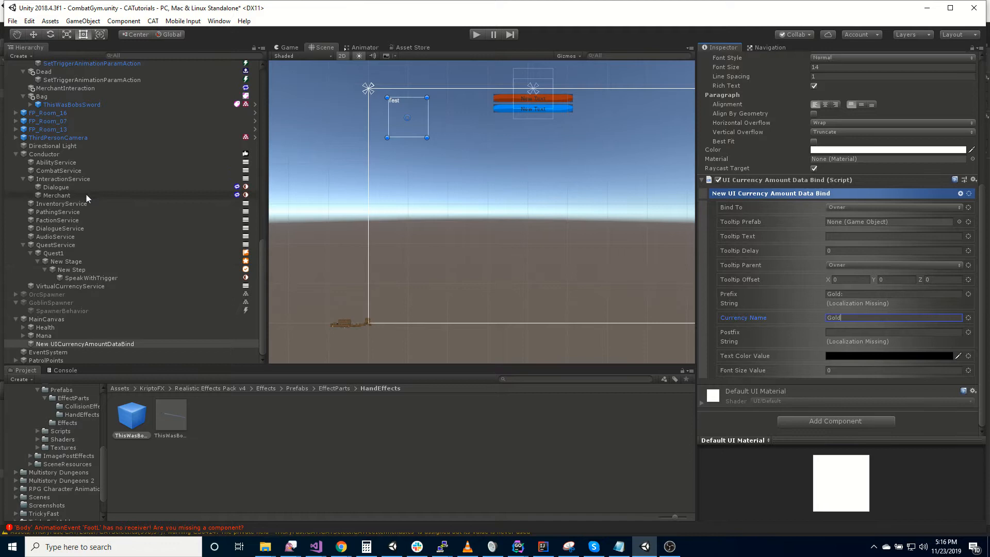
pyautogui.click(86, 195)
pyautogui.click(842, 252)
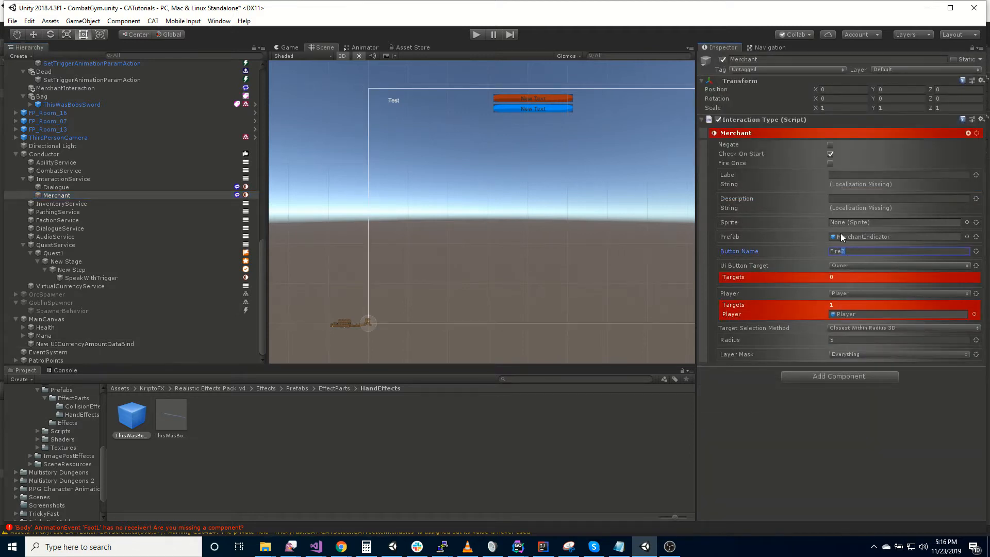
pyautogui.write('1')
# Step: Disable the Player's Fire1 TriggeredAction and the SetCursorModeAction in its Alive state
pyautogui.scroll(8, 114, 236)
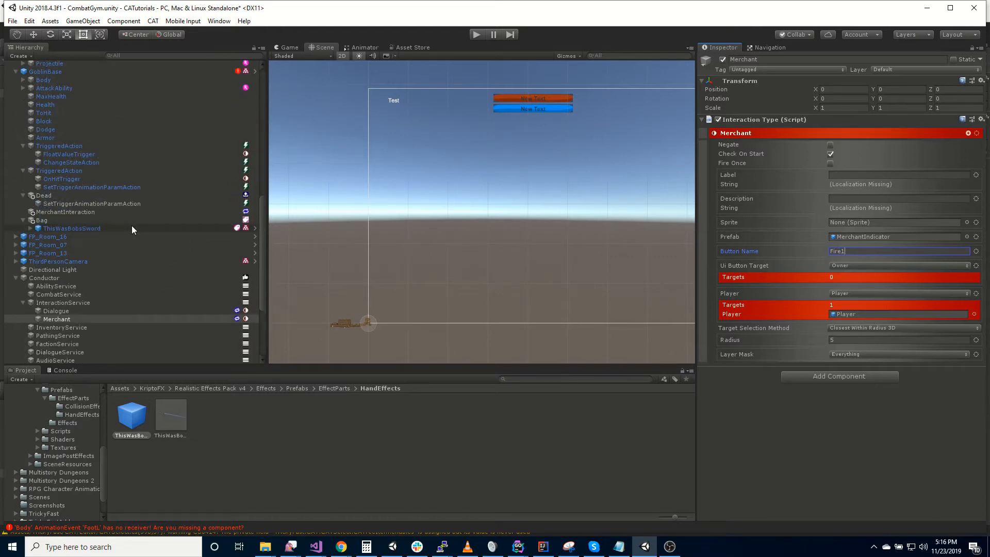
pyautogui.scroll(10, 110, 294)
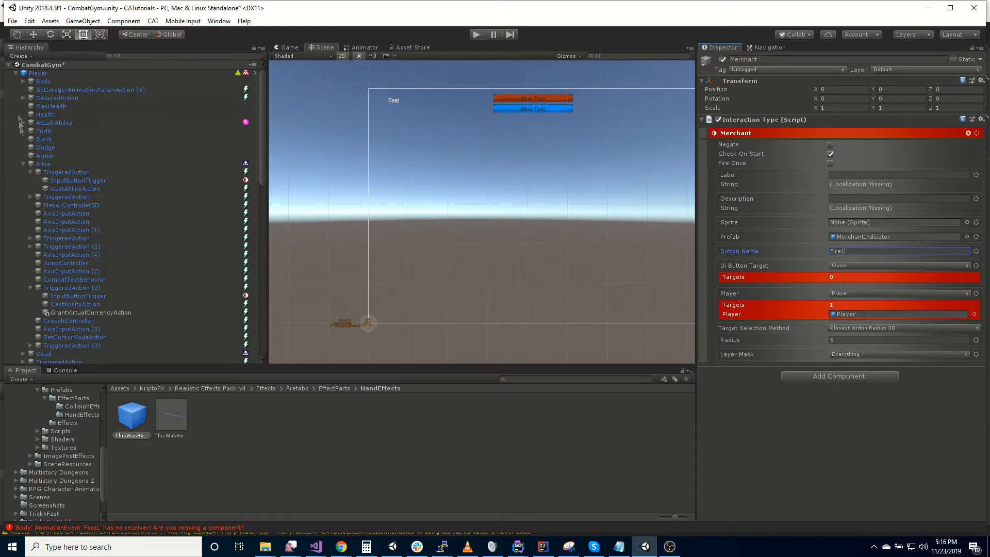
pyautogui.click(66, 181)
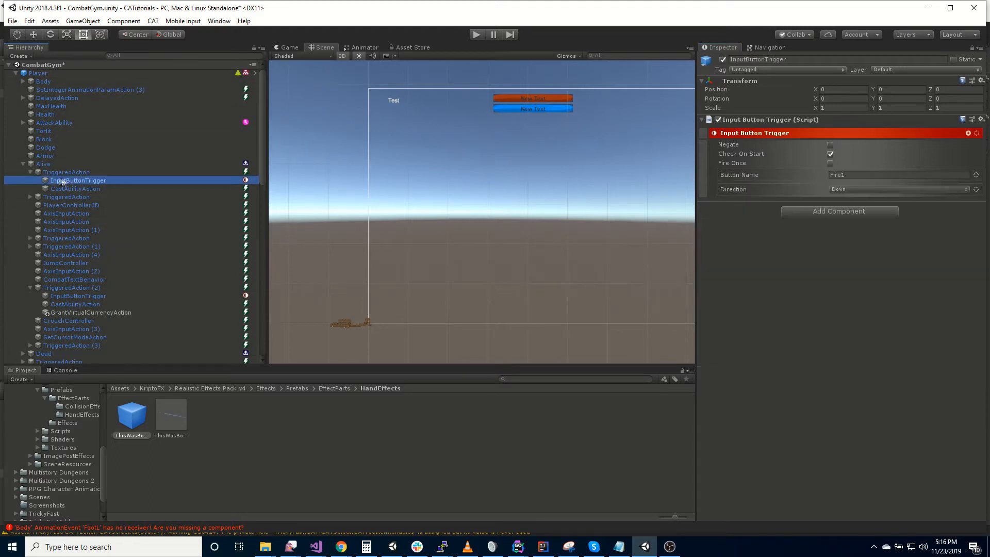
pyautogui.click(128, 172)
pyautogui.click(722, 59)
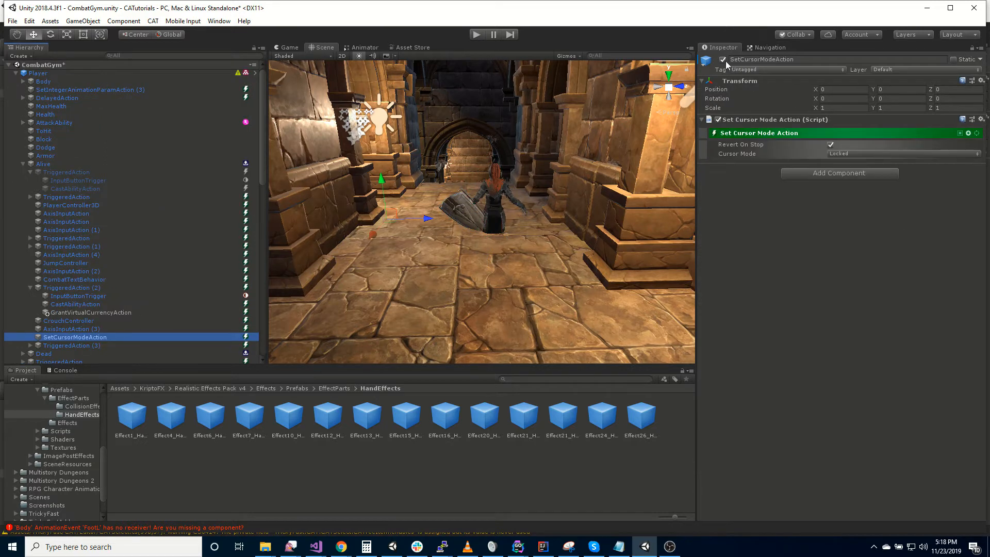
pyautogui.click(722, 60)
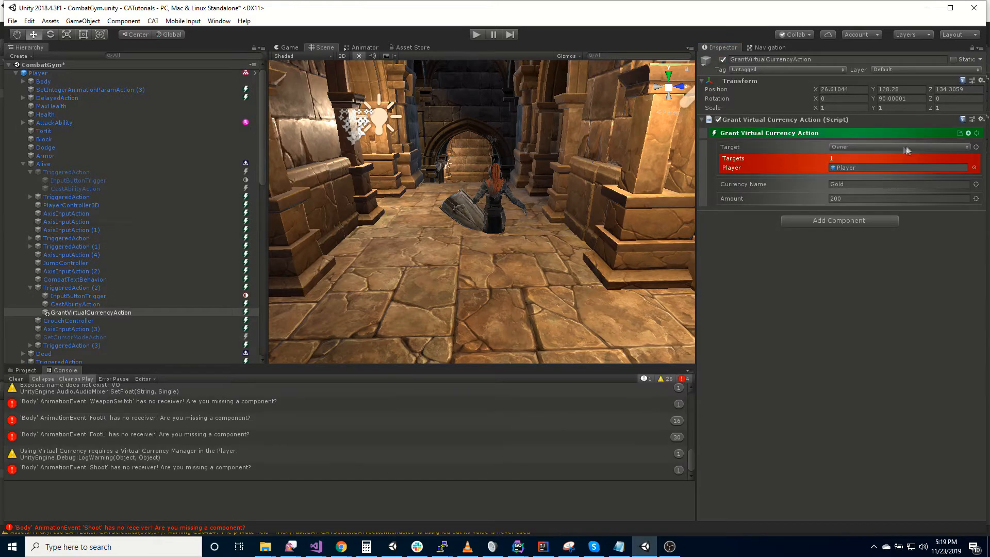
# Step: Change the Target of the Player's GrantVirtualCurrencyAction to None
pyautogui.click(865, 146)
pyautogui.click(859, 158)
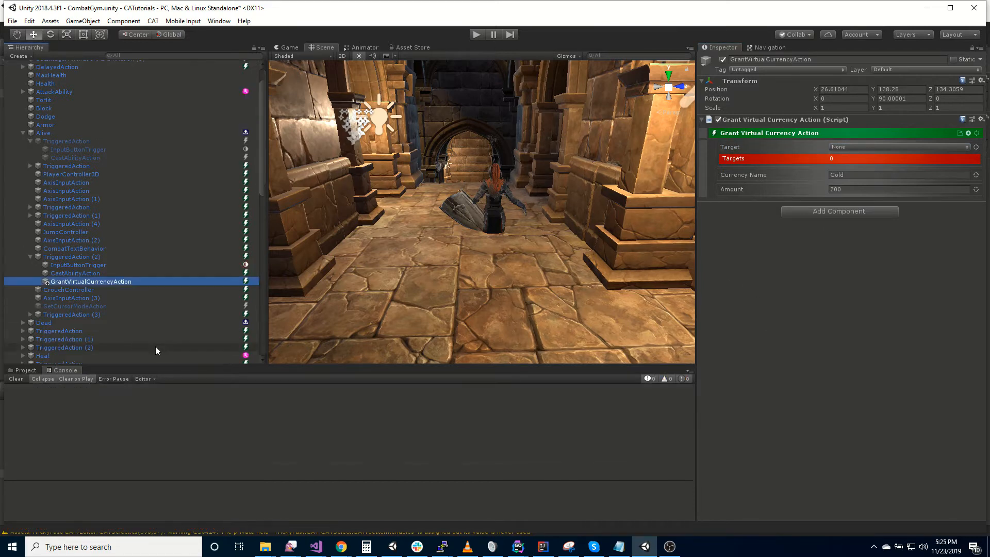
# Step: Set InventoryService's Available Items size to 1 and assign the ThisWasBobsSword prefab to Element 0
pyautogui.scroll(3, 156, 345)
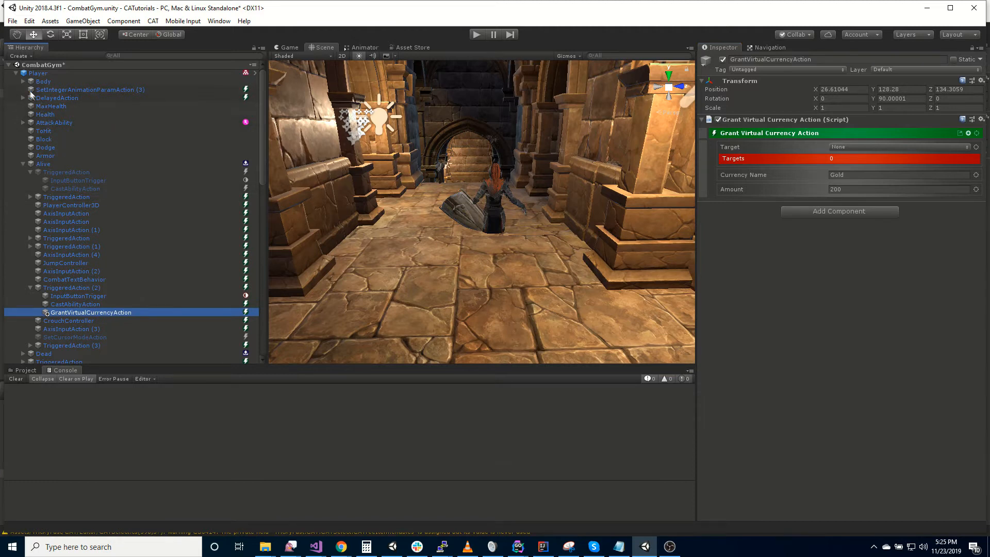
pyautogui.scroll(-20, 84, 274)
pyautogui.scroll(-20, 91, 271)
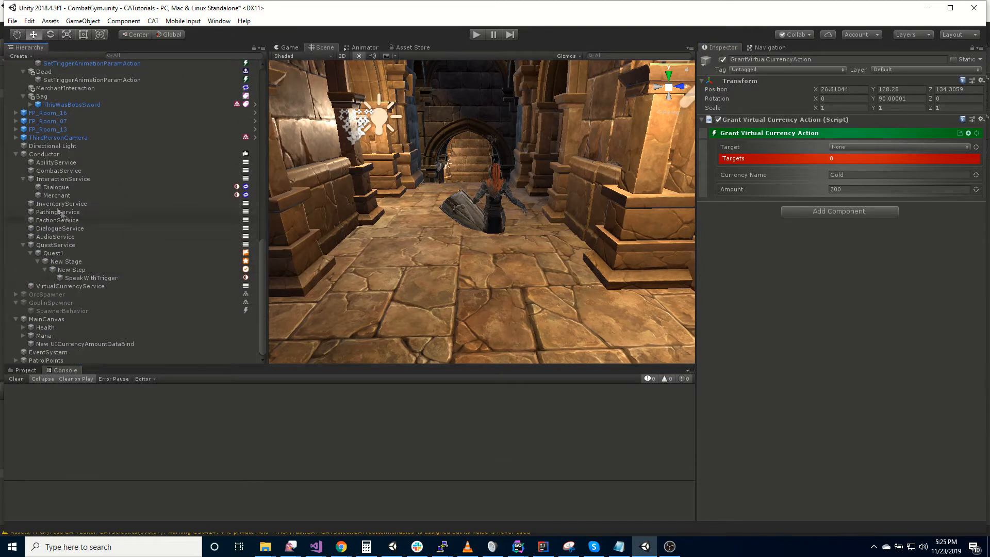
pyautogui.click(76, 206)
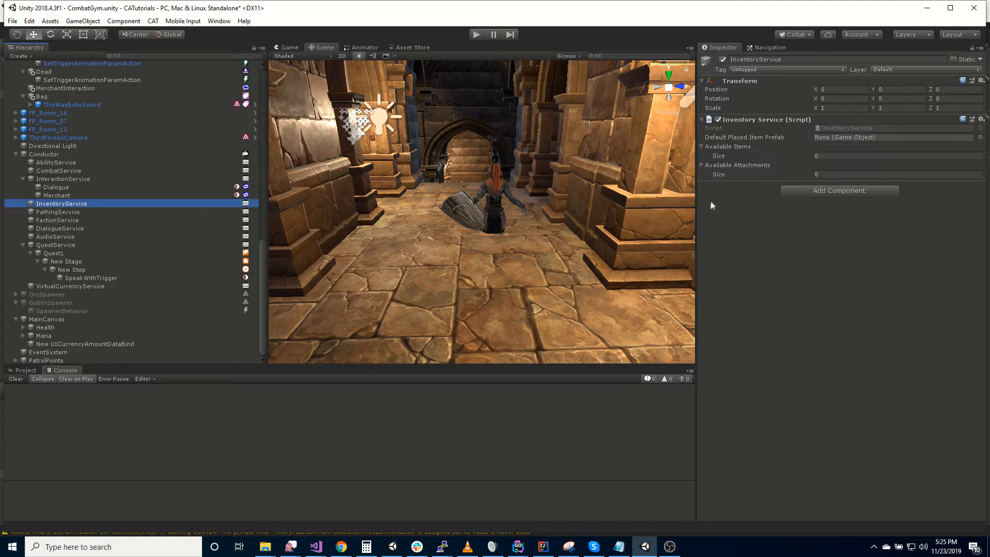
pyautogui.click(831, 157)
pyautogui.write('1')
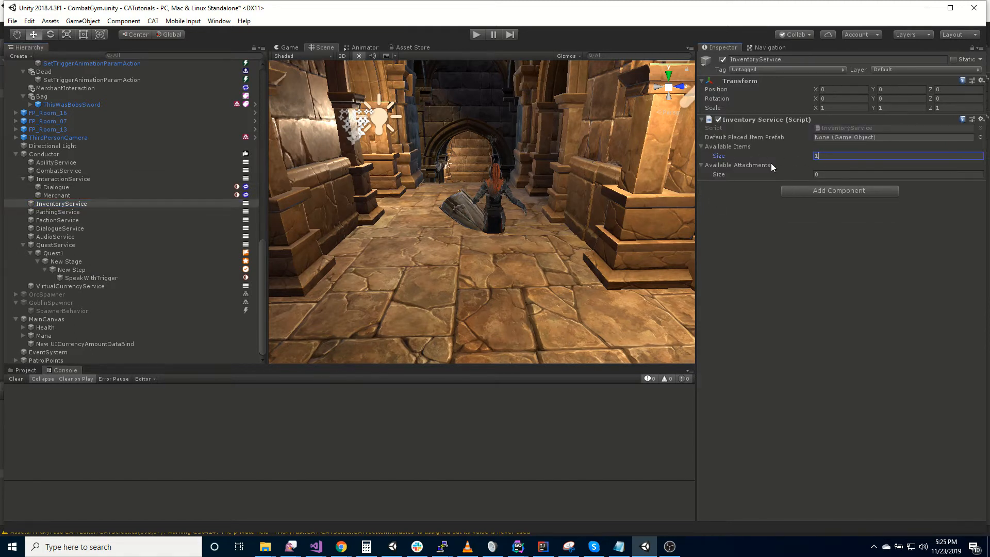
pyautogui.press('Return')
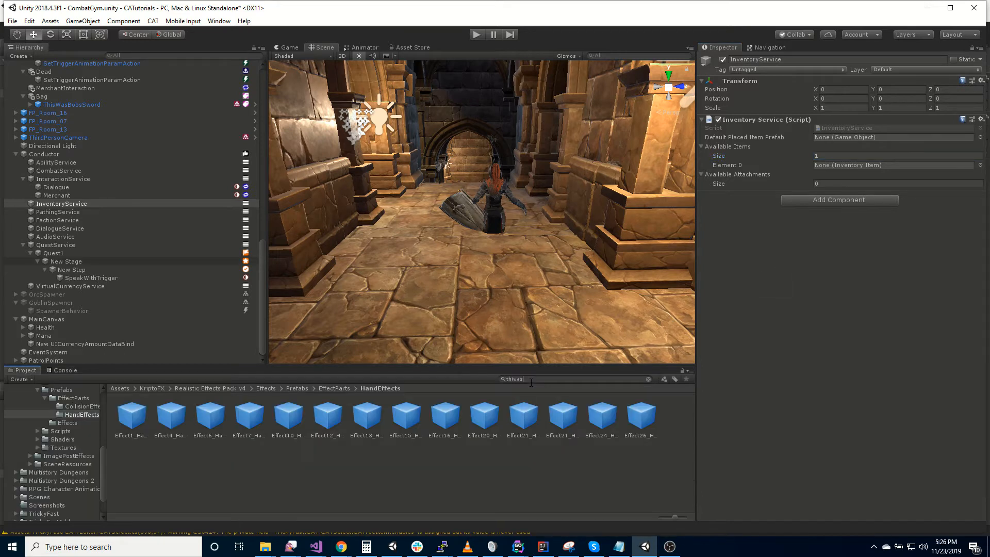
pyautogui.press('BackSpace')
pyautogui.press('BackSpace')
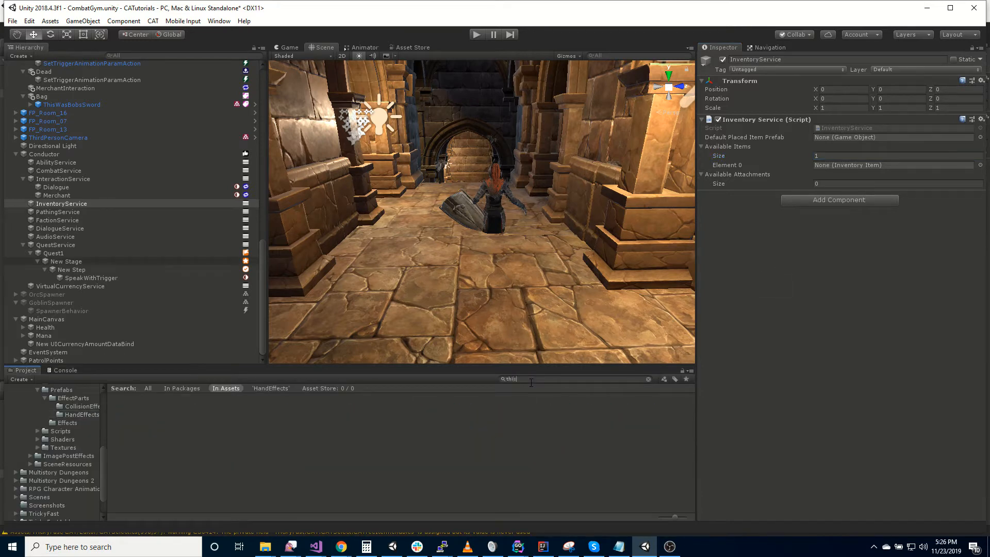
pyautogui.moveTo(129, 426); pyautogui.dragTo(825, 166)
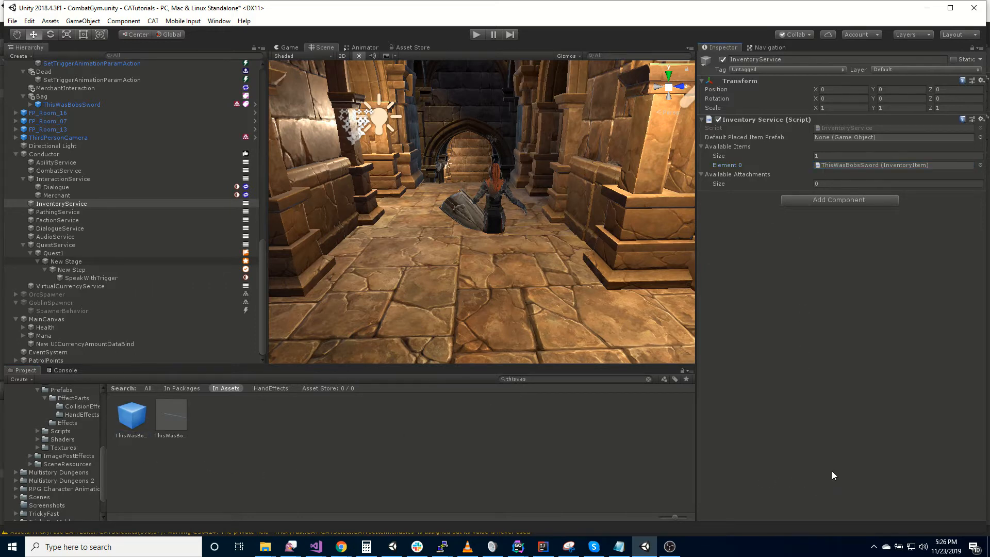
# Step: Run the game and walk the player through the dungeon to the goblin merchant
pyautogui.click(476, 34)
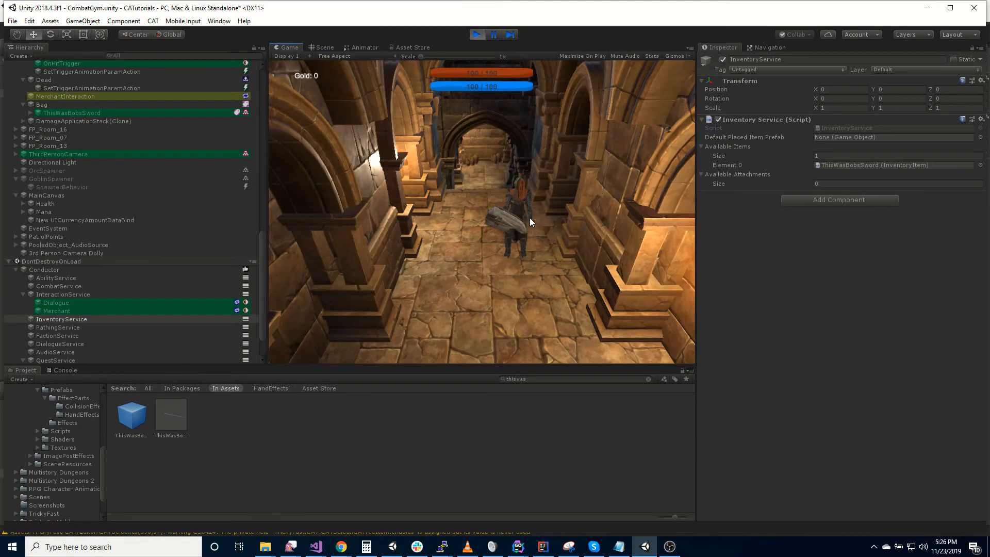
pyautogui.press('w')
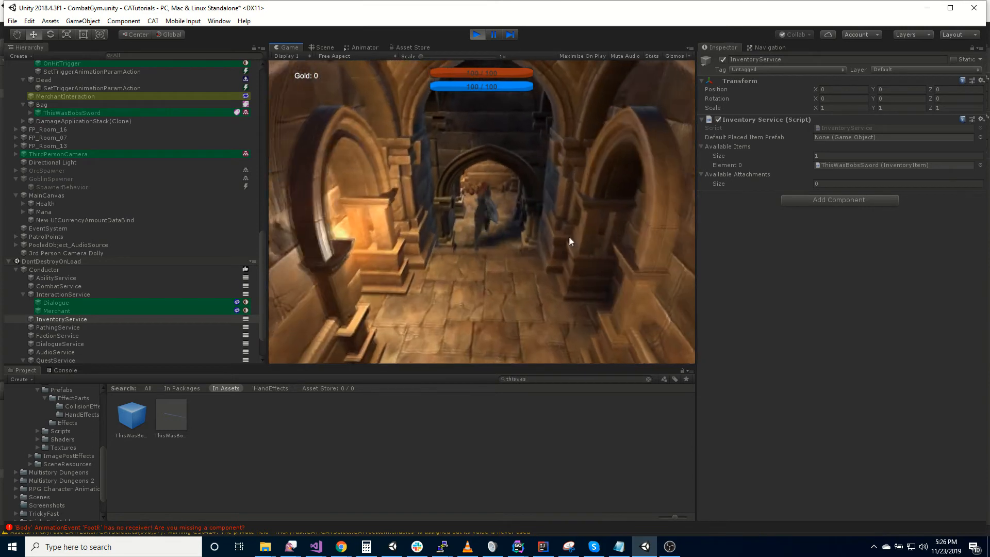
pyautogui.press('w')
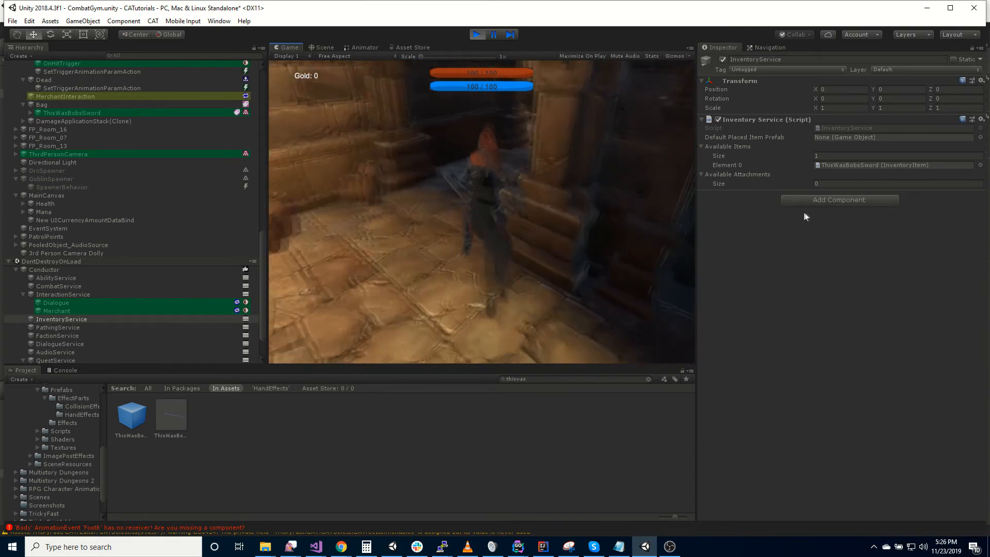
pyautogui.press('w')
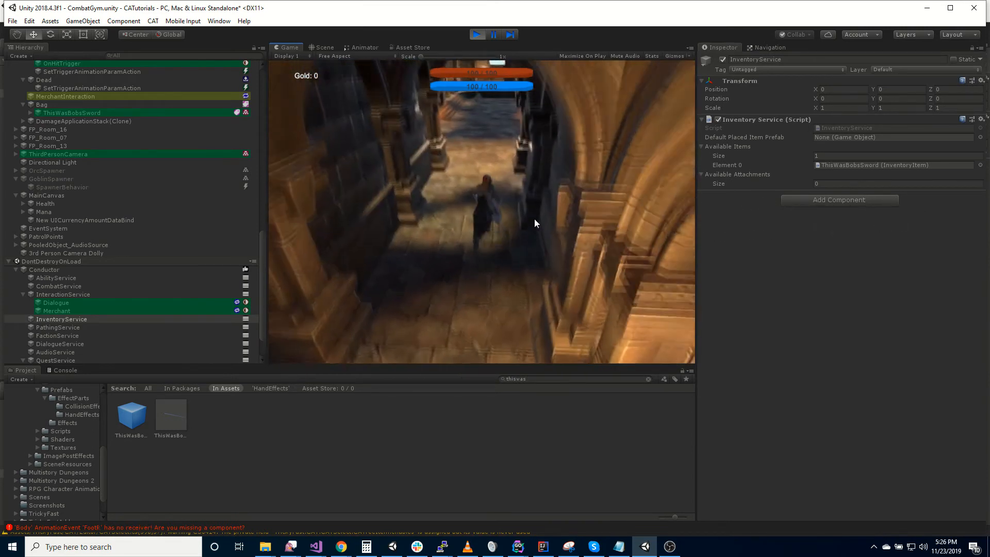
pyautogui.press('w')
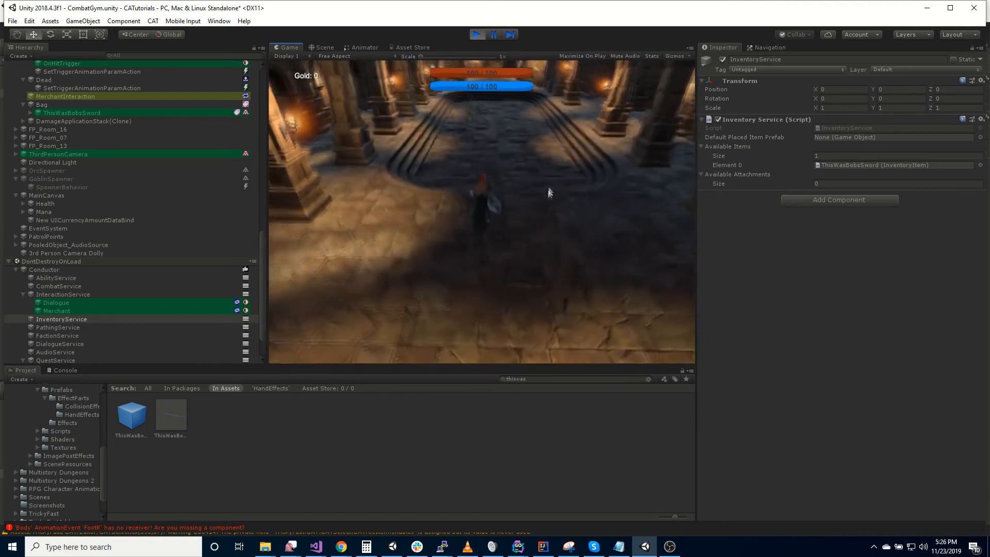
pyautogui.press('w')
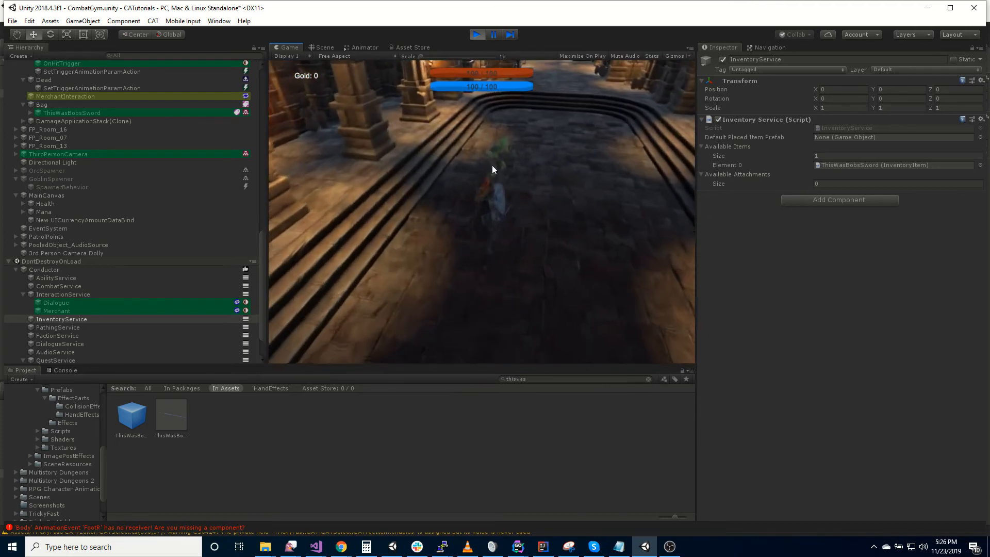
# Step: Open the goblin's merchant window, try to buy ThisWasBobsSword without any gold, and close the window
pyautogui.click(509, 187)
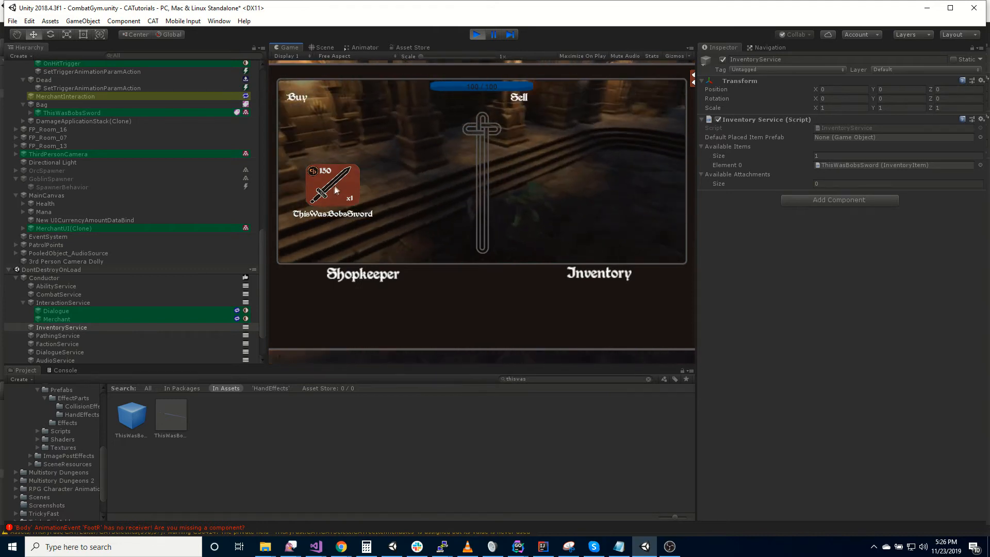
pyautogui.moveTo(333, 184); pyautogui.dragTo(592, 151)
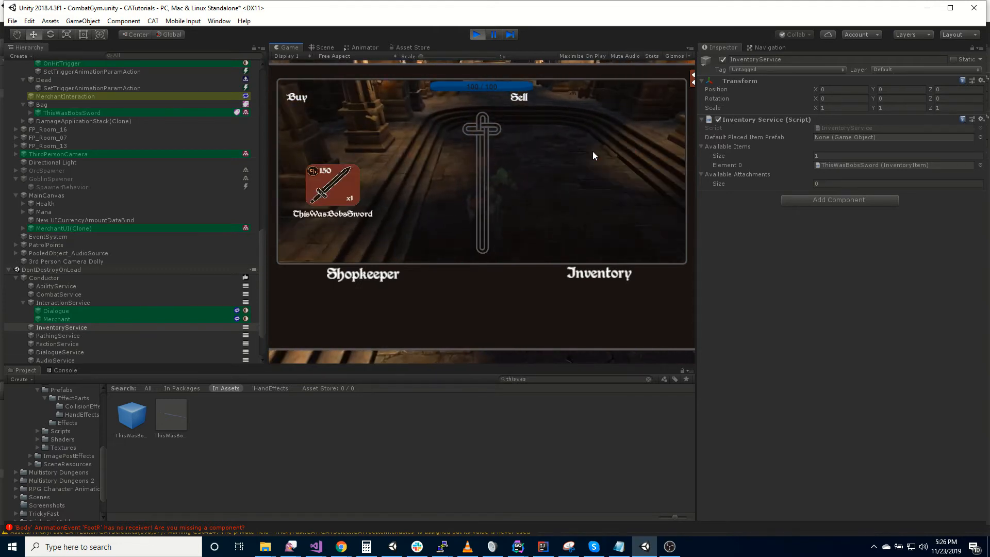
pyautogui.click(693, 80)
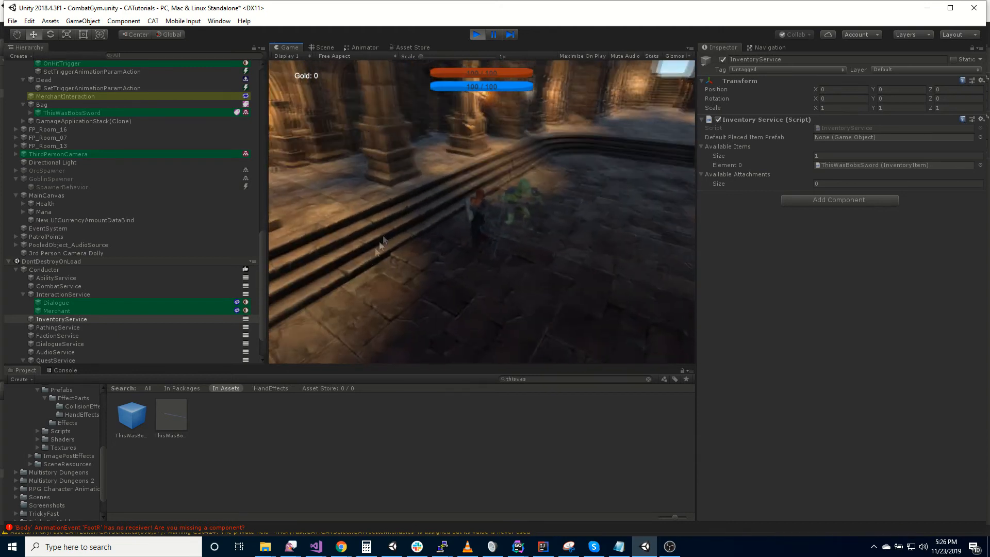
# Step: Cast the player's ability to receive gold, reopen the merchant window and buy ThisWasBobsSword
pyautogui.click(390, 216)
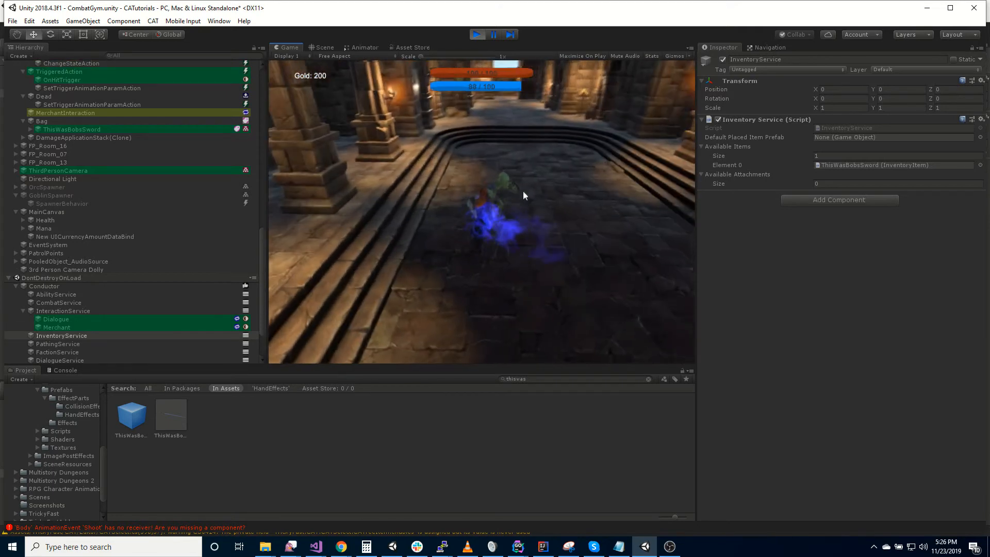
pyautogui.click(497, 194)
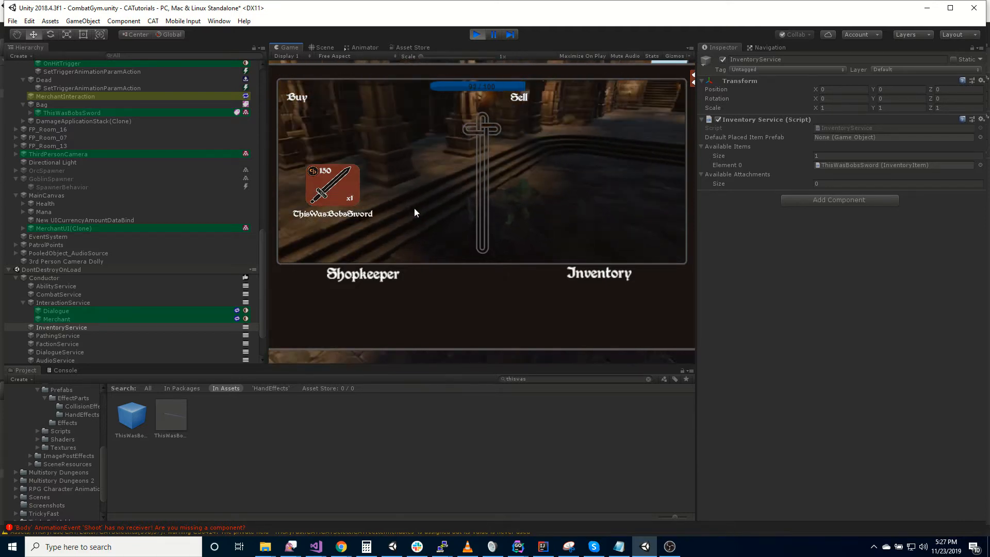
pyautogui.click(335, 190)
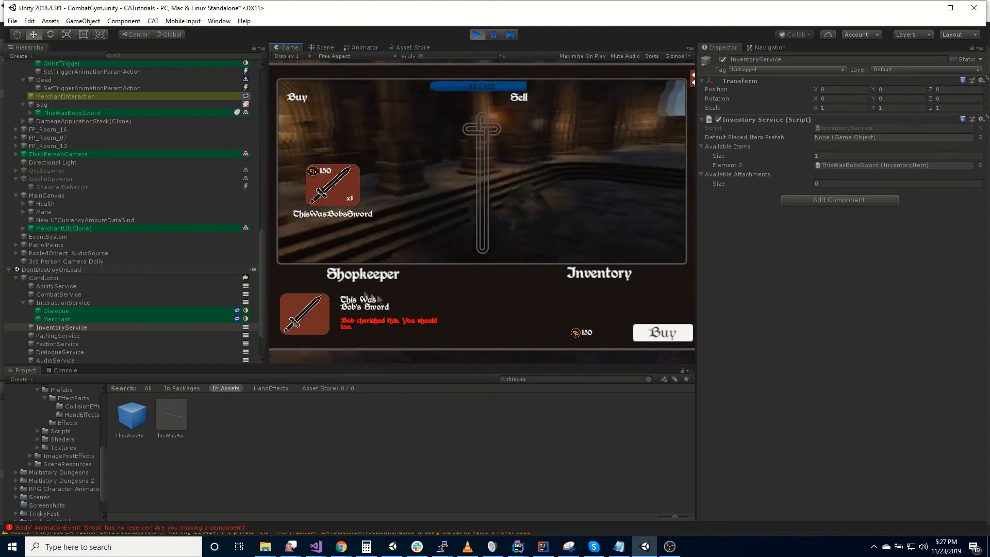
pyautogui.moveTo(326, 192)
pyautogui.mouseDown()
pyautogui.moveTo(404, 144)
pyautogui.moveTo(536, 138)
pyautogui.moveTo(575, 151)
pyautogui.moveTo(432, 163)
pyautogui.moveTo(526, 121)
pyautogui.moveTo(573, 154)
pyautogui.mouseUp()
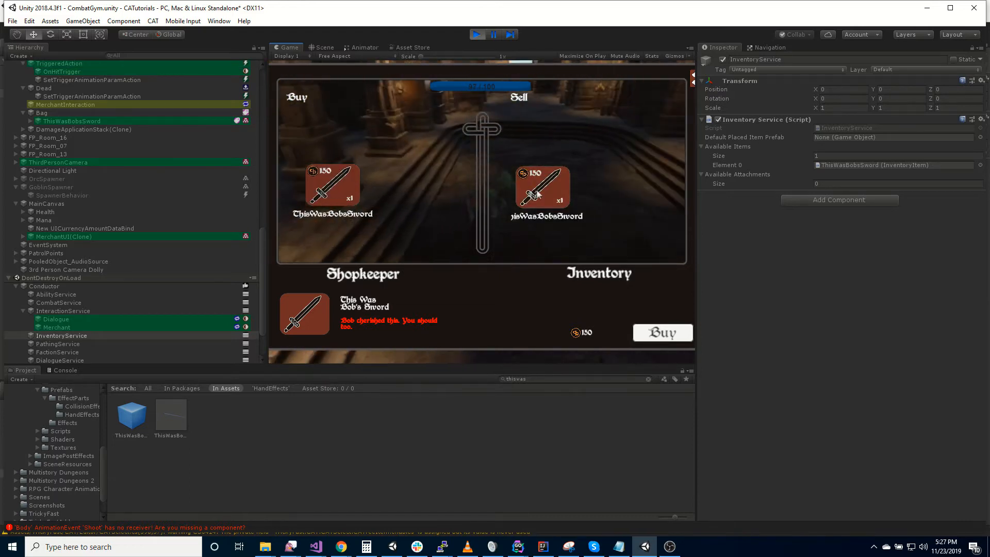
# Step: Close the merchant window to check the remaining gold, and open the goblin's shop again
pyautogui.click(690, 78)
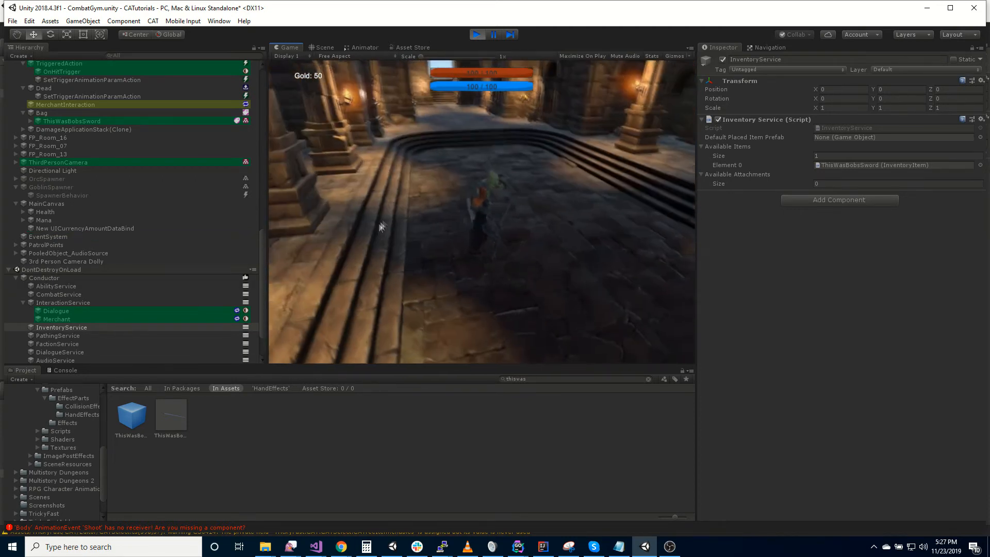
pyautogui.click(475, 188)
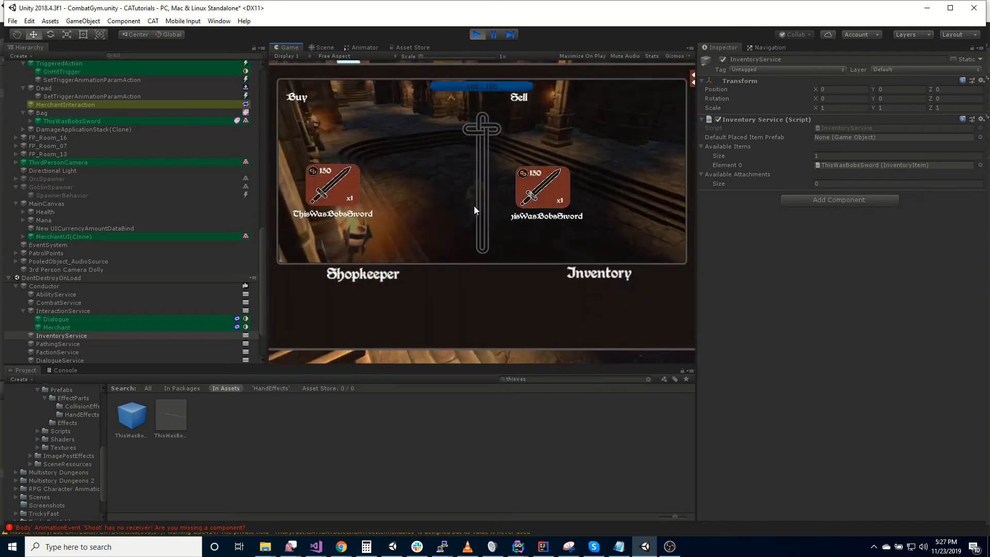
# Step: Sell ThisWasBobsSword back to the goblin and close the merchant window to check the gold
pyautogui.moveTo(556, 197)
pyautogui.mouseDown()
pyautogui.moveTo(434, 105)
pyautogui.moveTo(394, 145)
pyautogui.mouseUp()
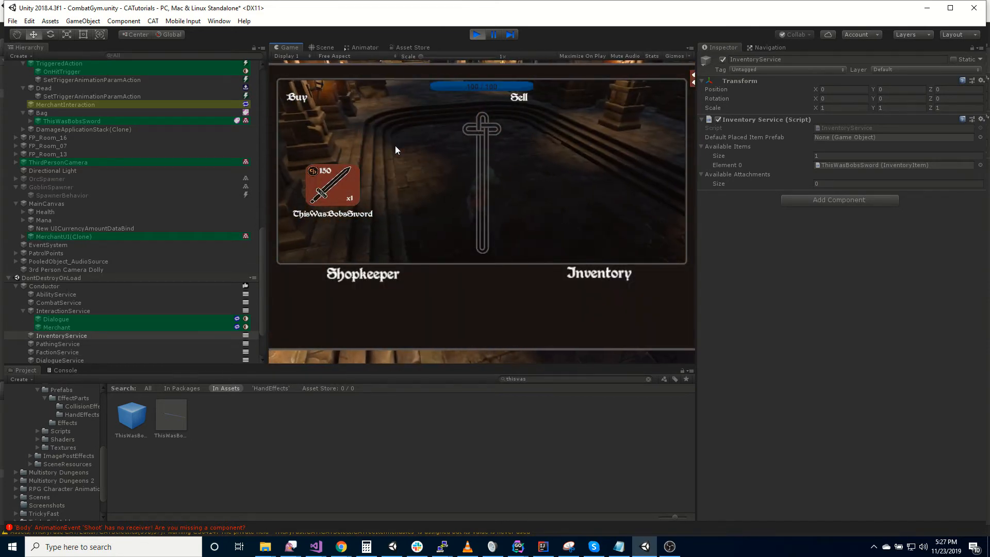
pyautogui.click(691, 80)
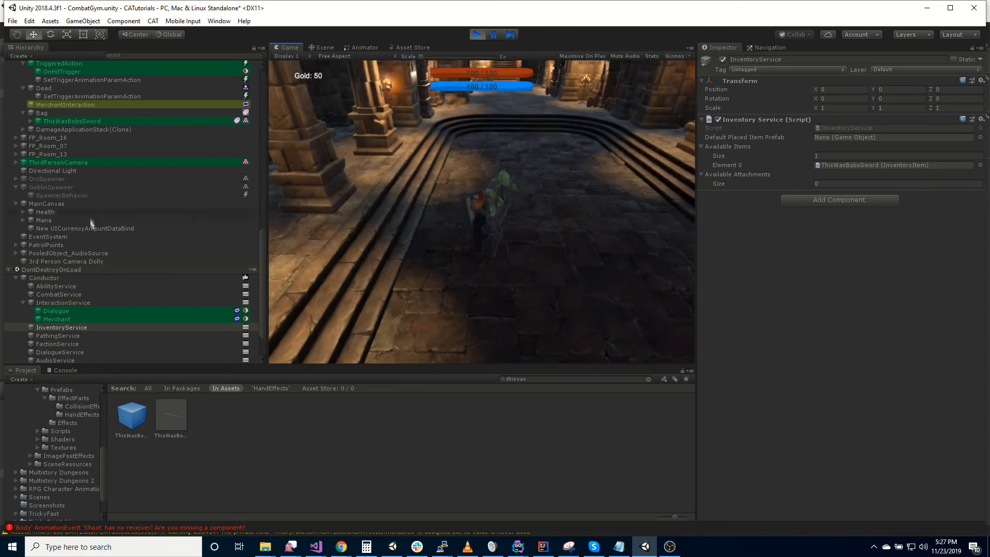
# Step: Stop the game and set the Buy Discount of the goblin's MerchantInteraction to 0.9
pyautogui.scroll(3, 120, 227)
pyautogui.scroll(2, 120, 228)
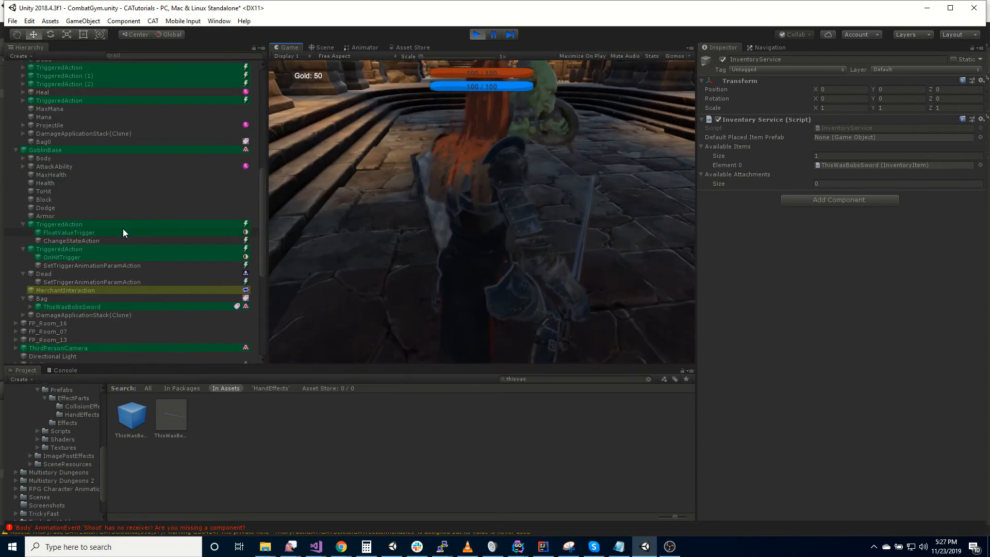
pyautogui.scroll(2, 125, 228)
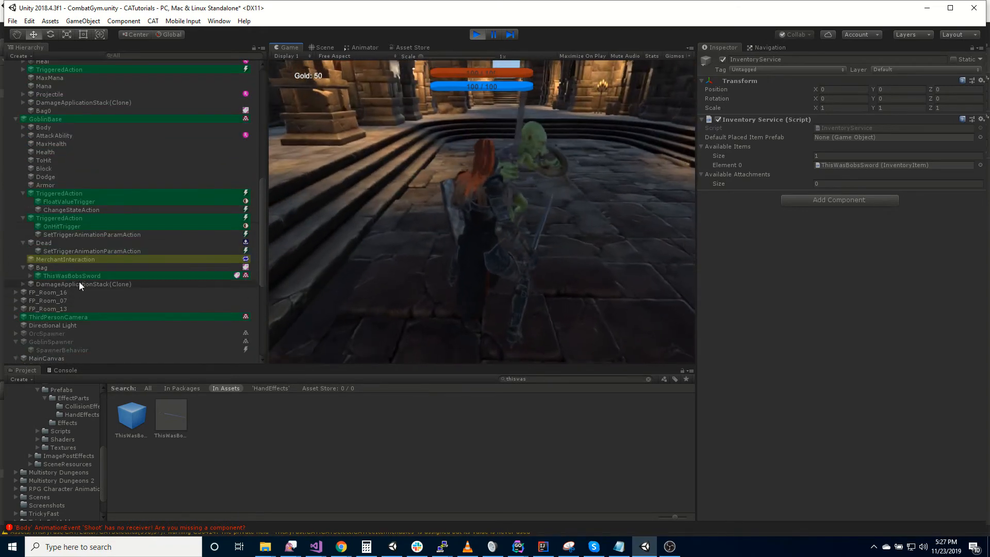
pyautogui.click(73, 259)
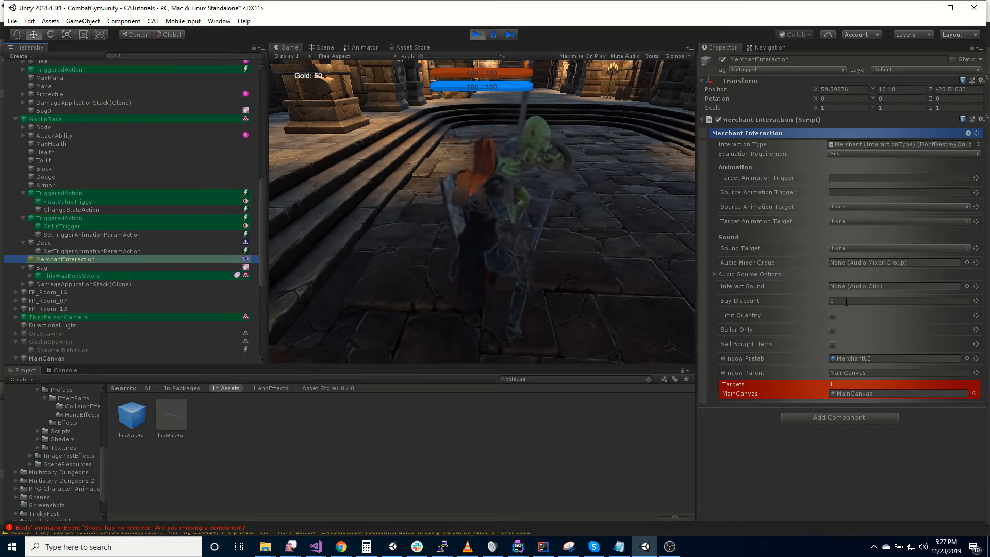
pyautogui.hotkey('ctrl', 'p')
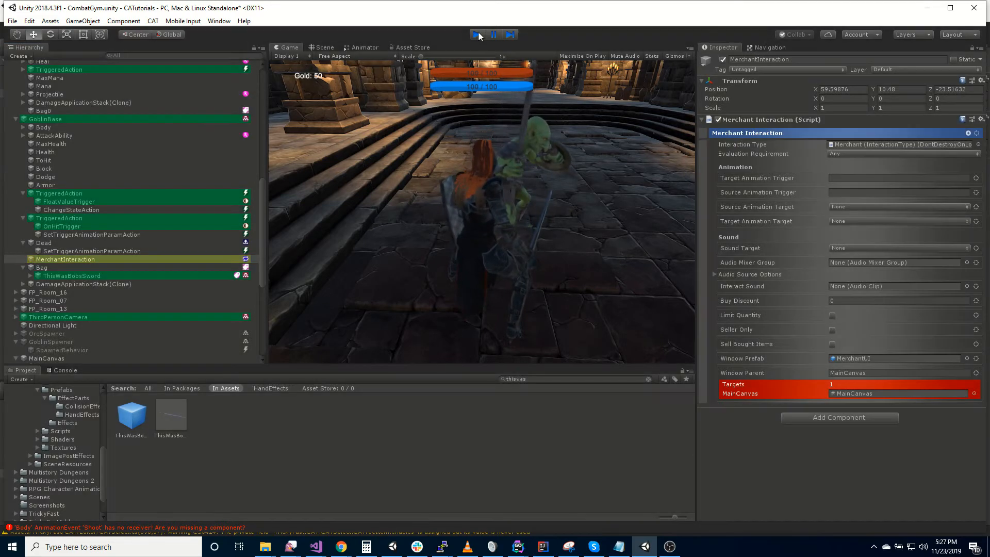
pyautogui.click(845, 301)
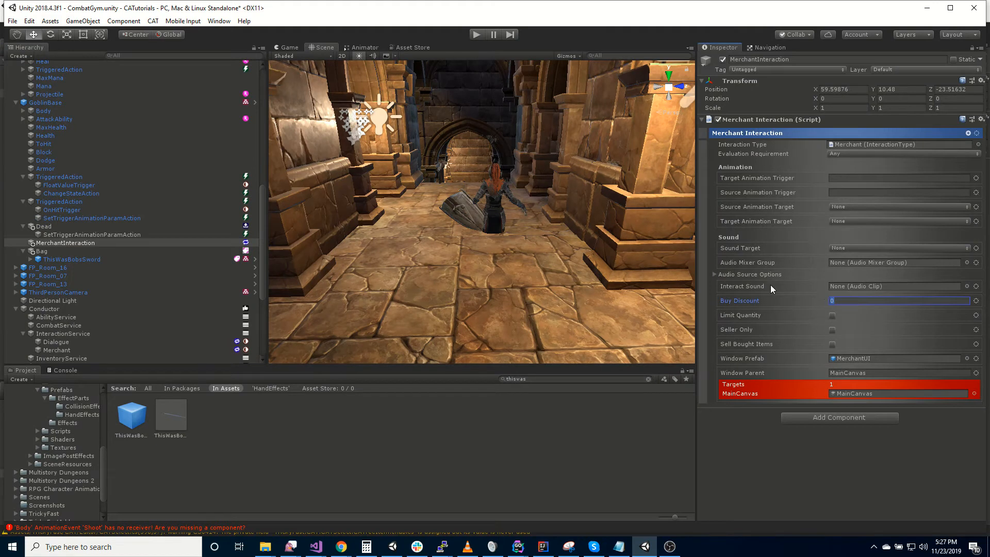
pyautogui.write('0.9')
pyautogui.press('Return')
# Step: Run the game, walk to the goblin, try to buy ThisWasBobsSword without gold, and close the merchant window
pyautogui.click(477, 35)
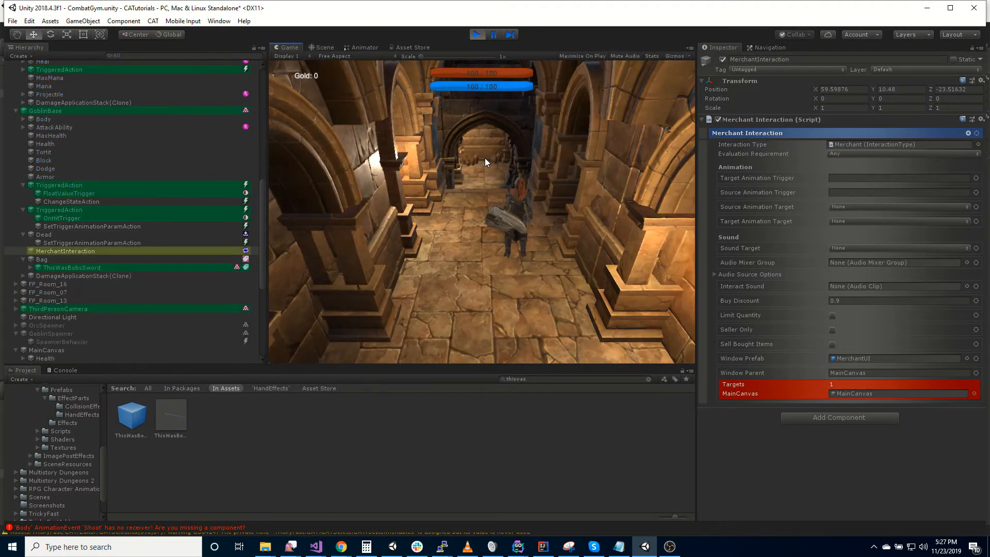
pyautogui.press('w')
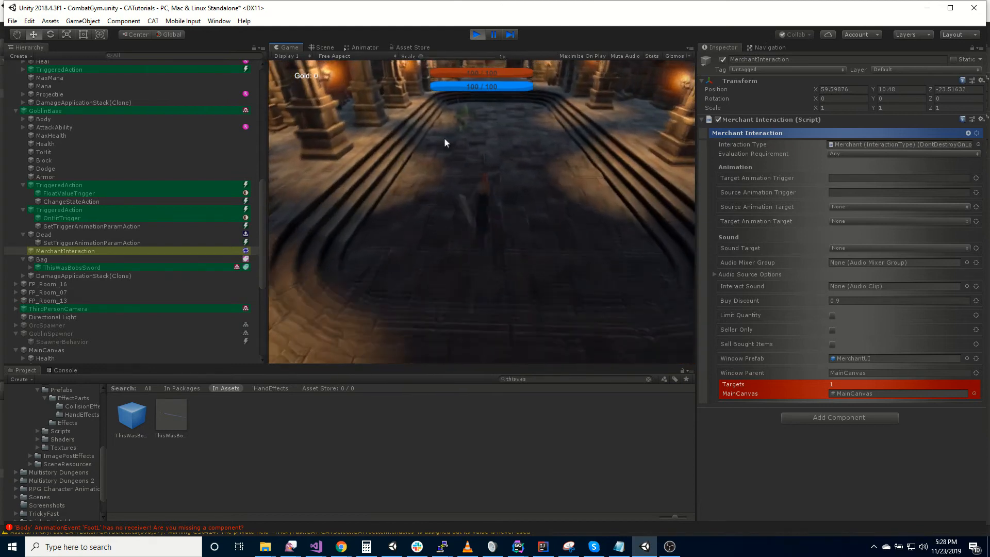
pyautogui.click(445, 196)
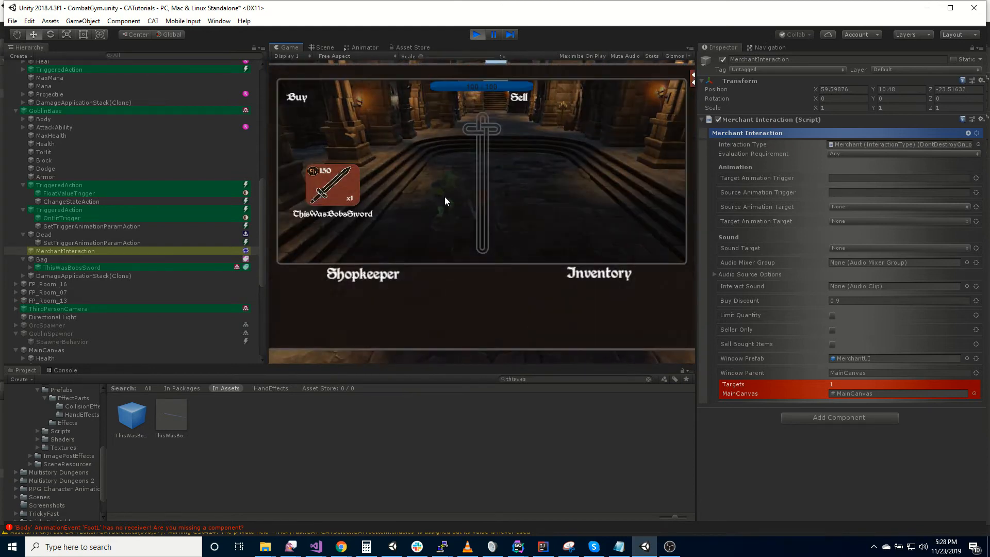
pyautogui.moveTo(334, 191); pyautogui.dragTo(408, 201)
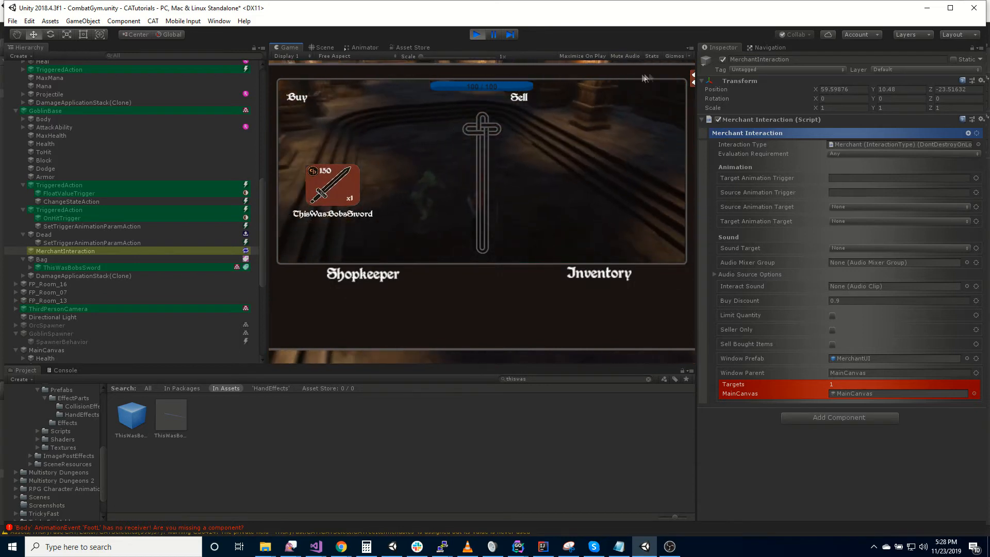
pyautogui.click(693, 77)
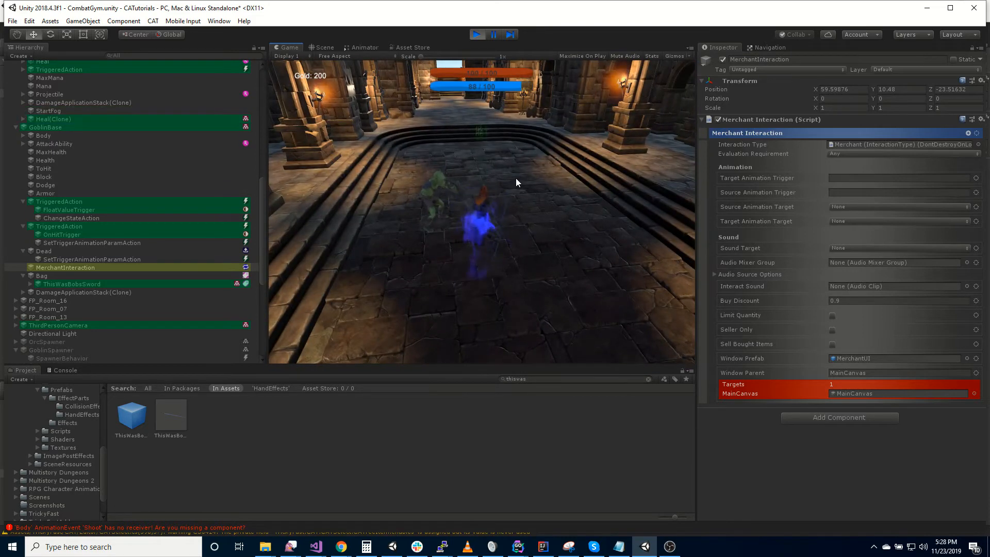
# Step: With gold from the player's ability, open the goblin's shop, buy ThisWasBobsSword and close the window
pyautogui.click(444, 178)
pyautogui.moveTo(334, 187); pyautogui.dragTo(531, 183)
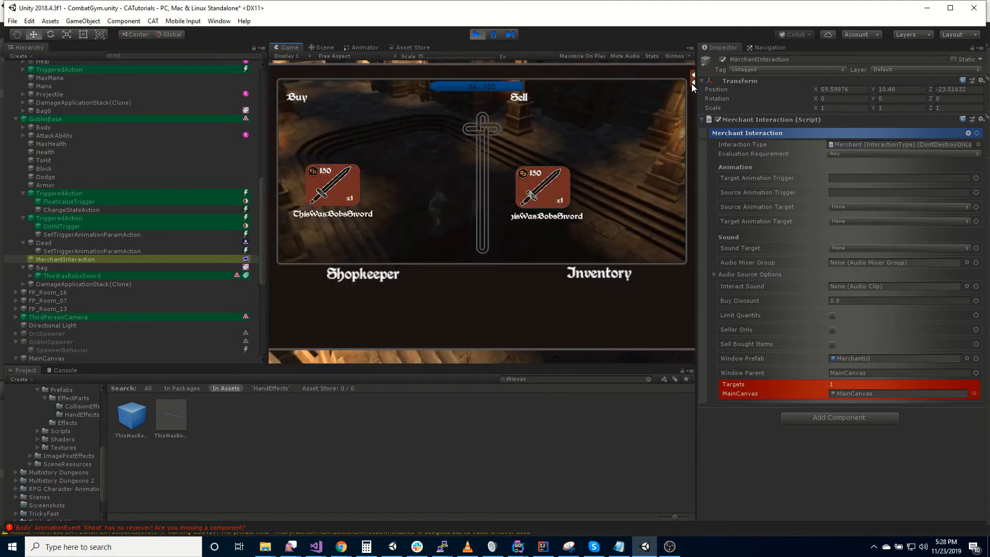
pyautogui.click(692, 78)
# Step: Reopen the goblin's shop, sell ThisWasBobsSword back, and close the window to check the discounted payout
pyautogui.click(441, 183)
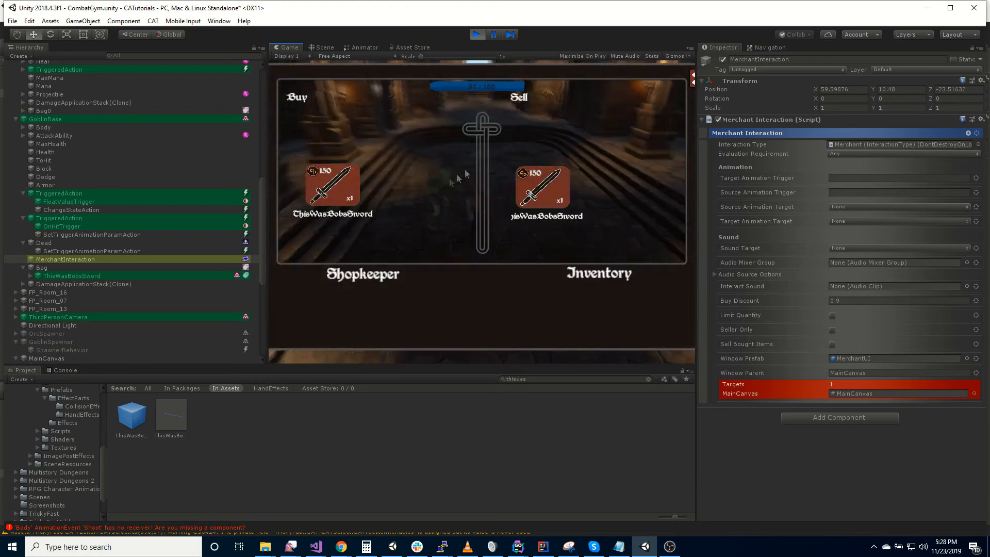
pyautogui.moveTo(545, 190); pyautogui.dragTo(361, 133)
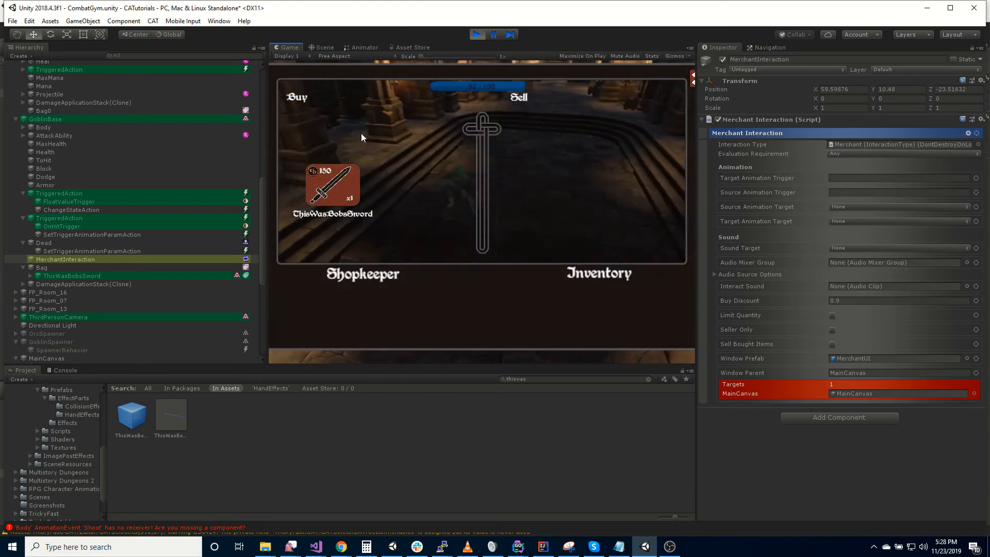
pyautogui.click(693, 79)
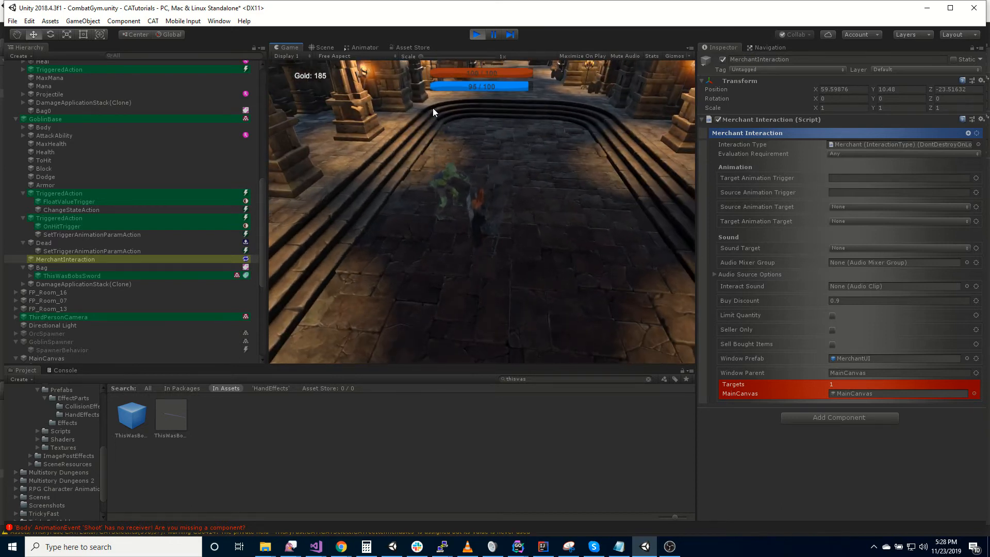
# Step: Stop the game, enable Limit Quantity on MerchantInteraction, and set the Count of the goblin's ThisWasBobsSword to 2
pyautogui.click(476, 34)
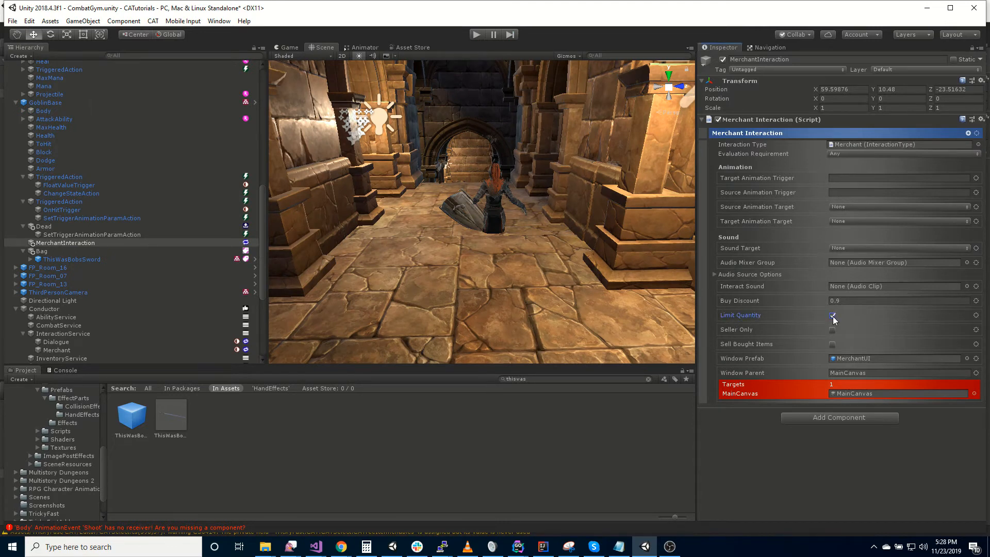
pyautogui.click(85, 260)
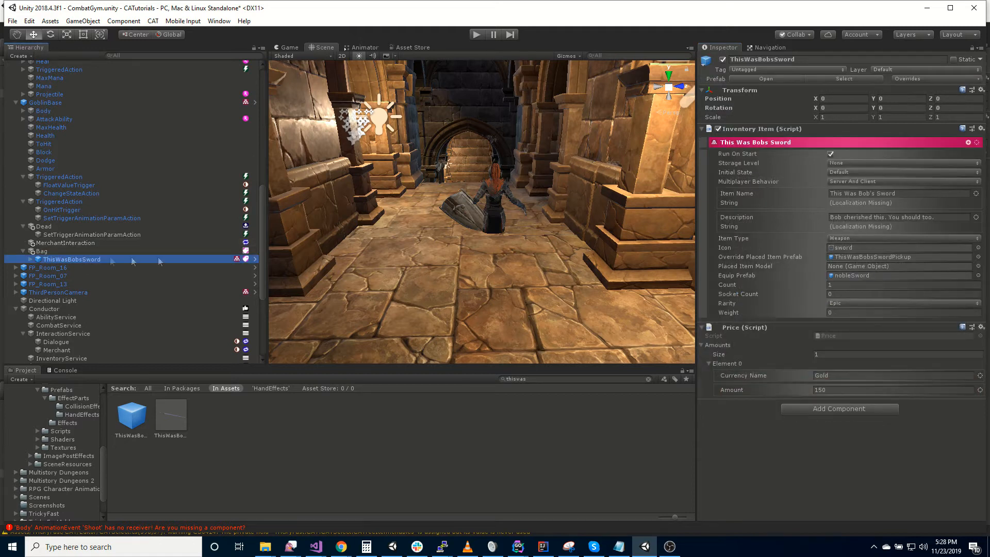
# Step: Run the game and walk the player to the goblin, casting the gold-giving ability twice
pyautogui.click(475, 34)
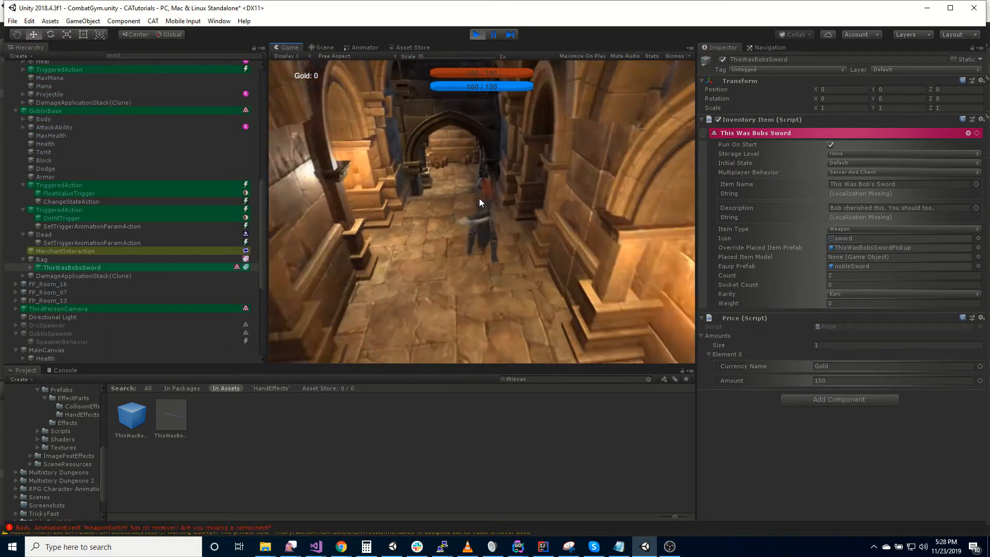
pyautogui.press('w')
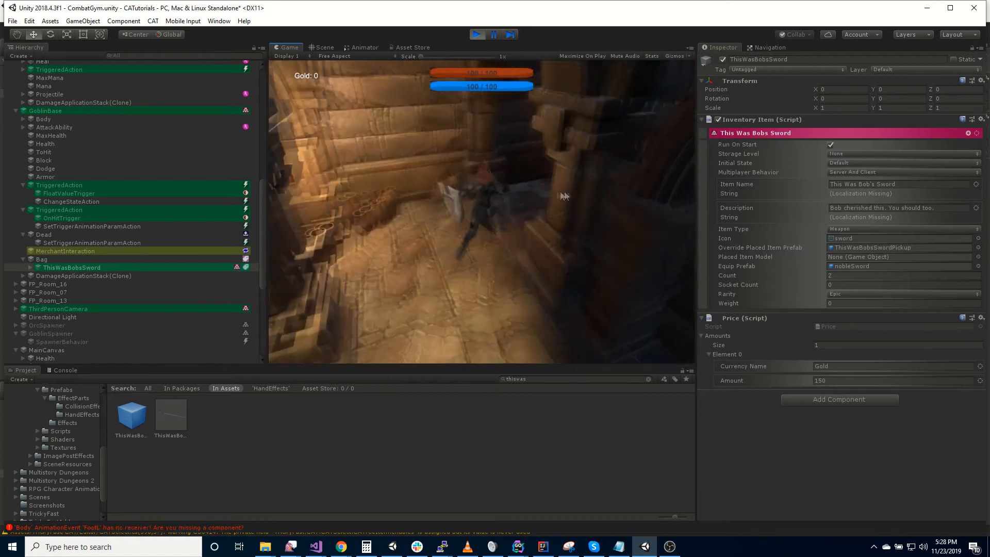
pyautogui.press('w')
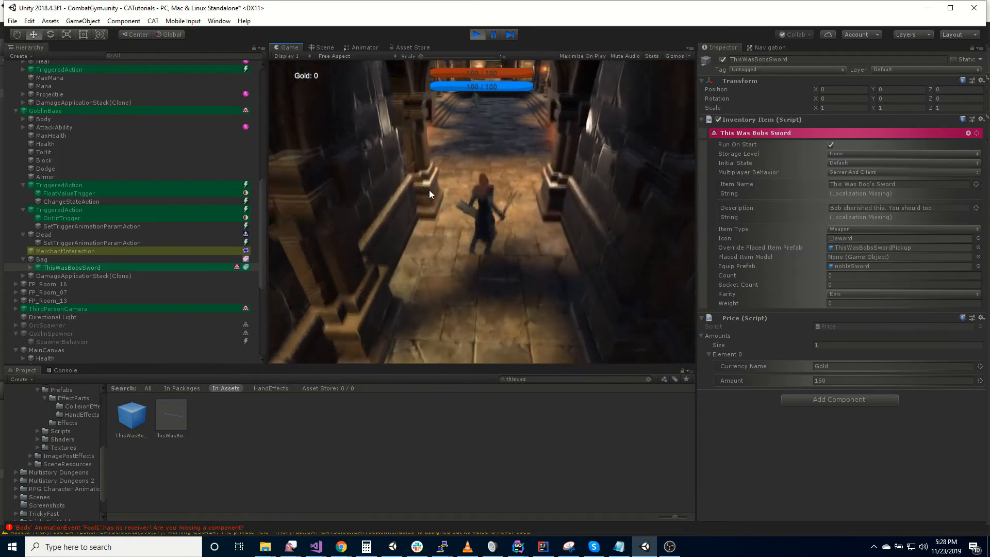
pyautogui.press('1')
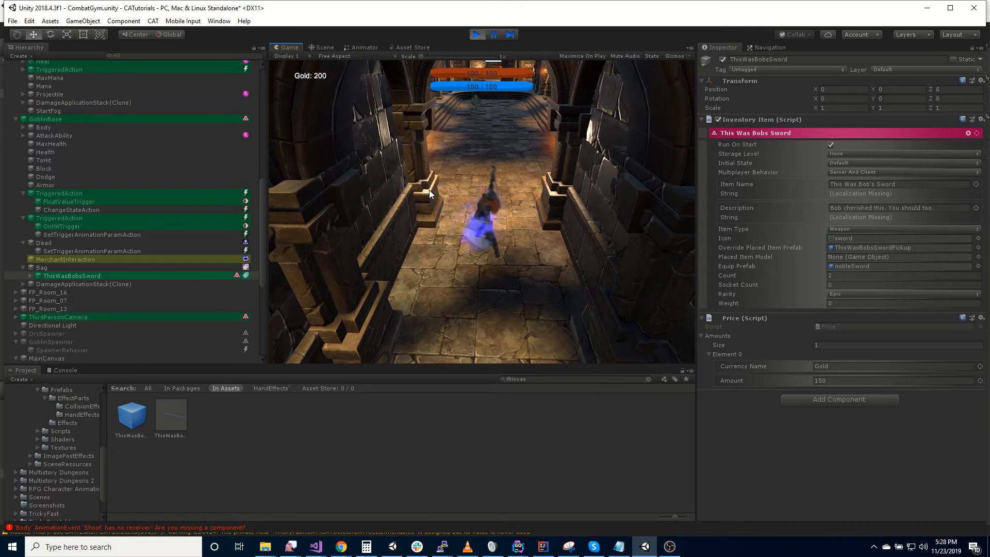
pyautogui.press('w')
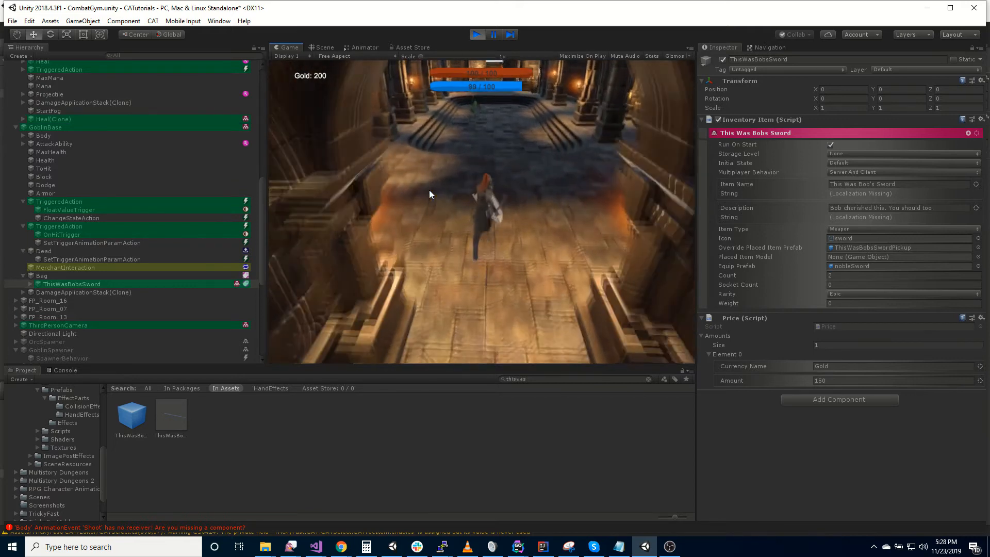
pyautogui.press('w')
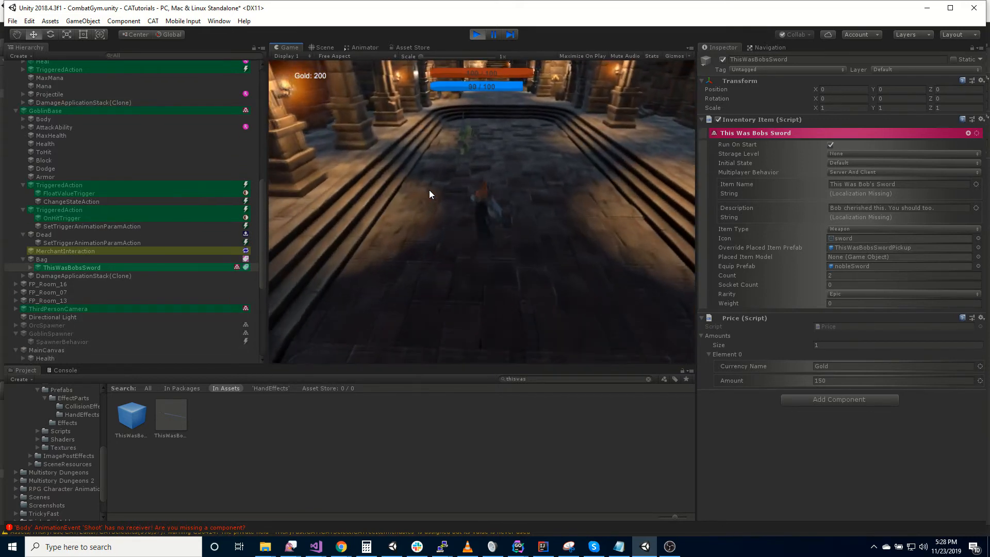
pyautogui.press('1')
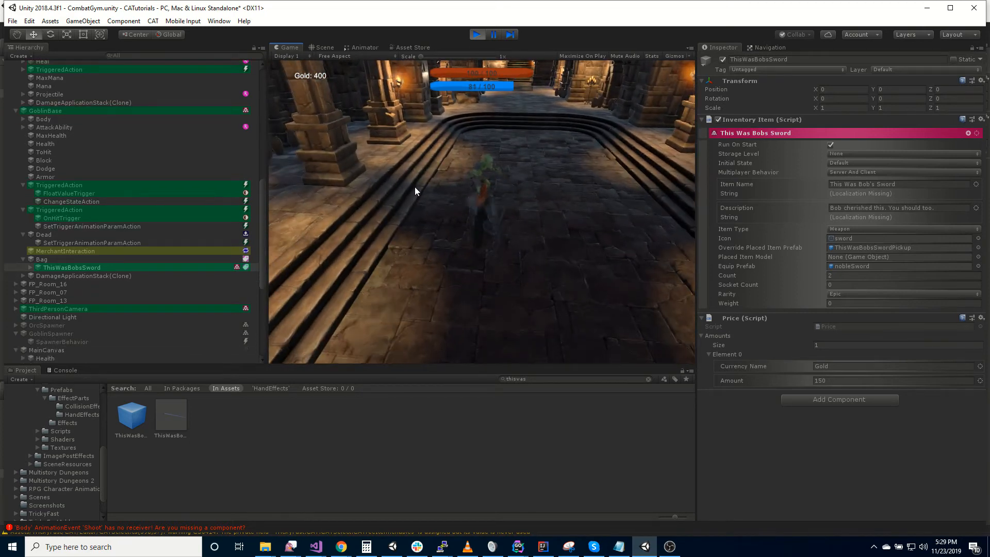
# Step: Open the goblin's shop, buy both swords, sell one back, and close the merchant window
pyautogui.press('e')
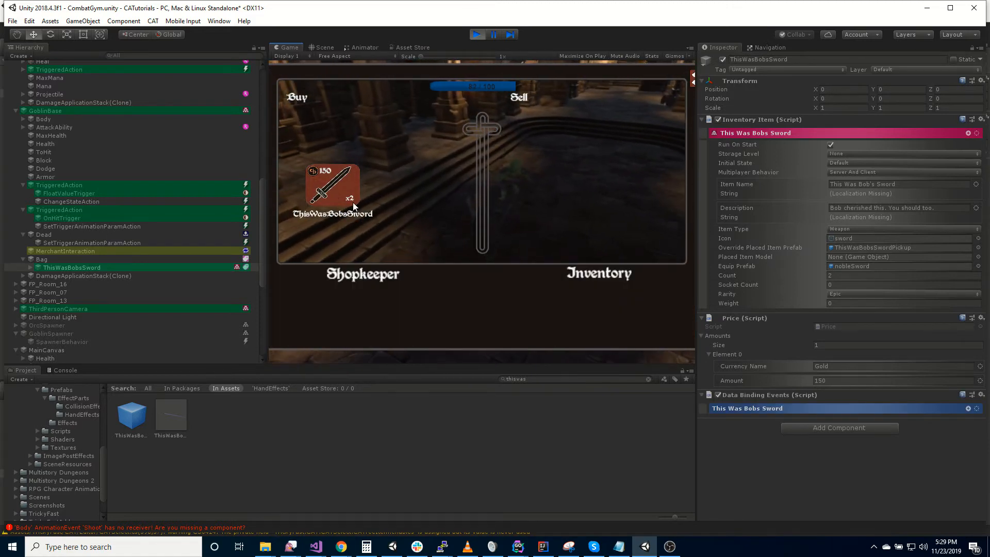
pyautogui.moveTo(332, 190); pyautogui.dragTo(567, 150)
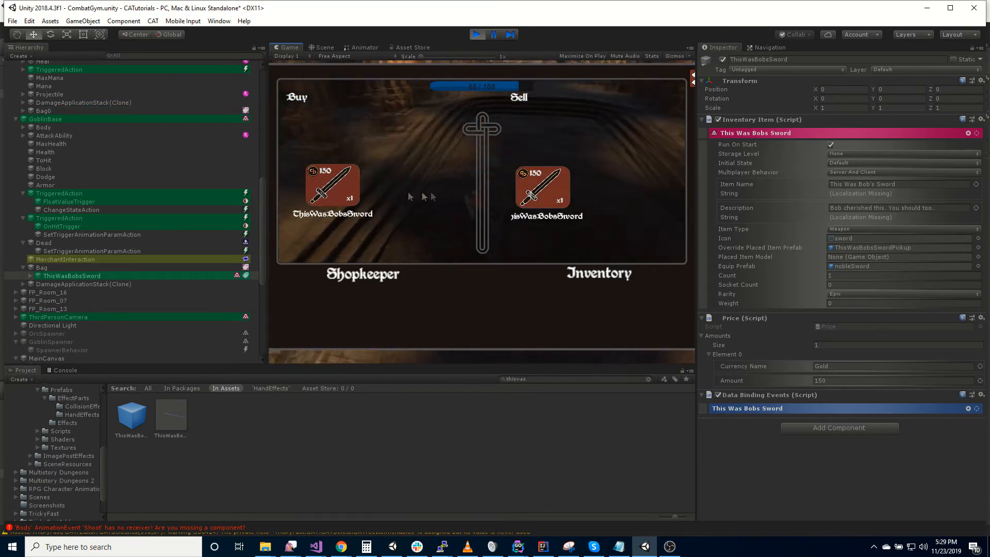
pyautogui.moveTo(325, 197); pyautogui.dragTo(574, 131)
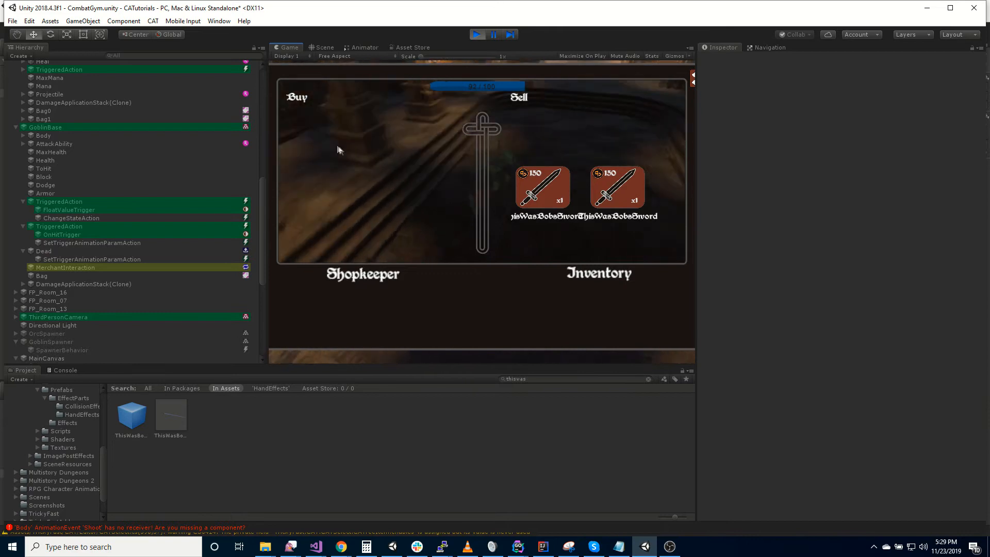
pyautogui.moveTo(552, 191); pyautogui.dragTo(314, 147)
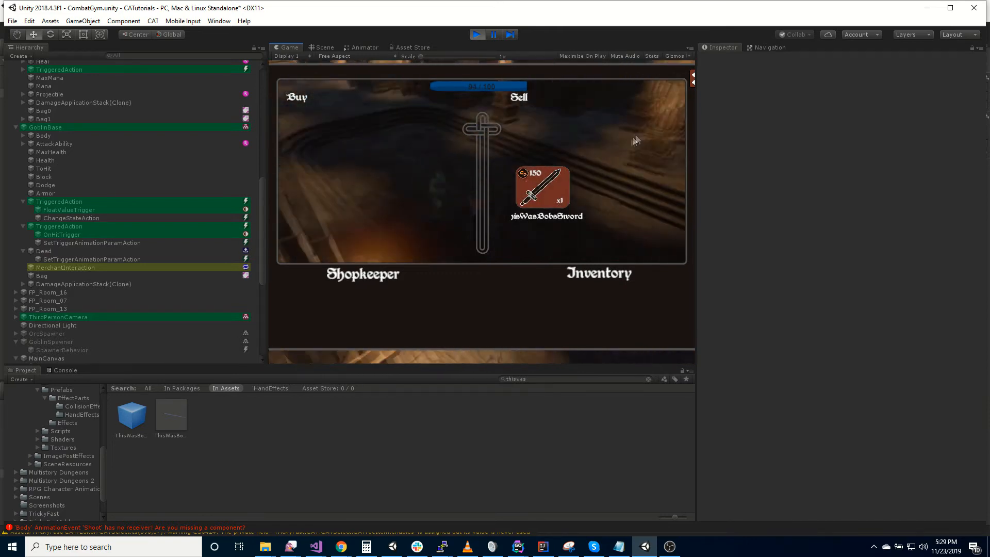
pyautogui.click(691, 82)
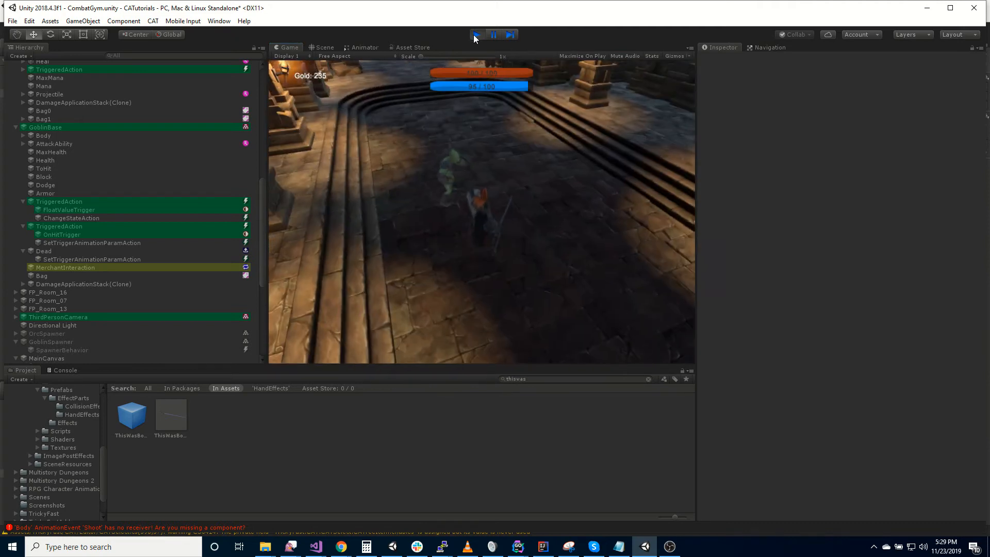
# Step: Stop the game and enable Sell Bought Items on the goblin's MerchantInteraction
pyautogui.click(475, 36)
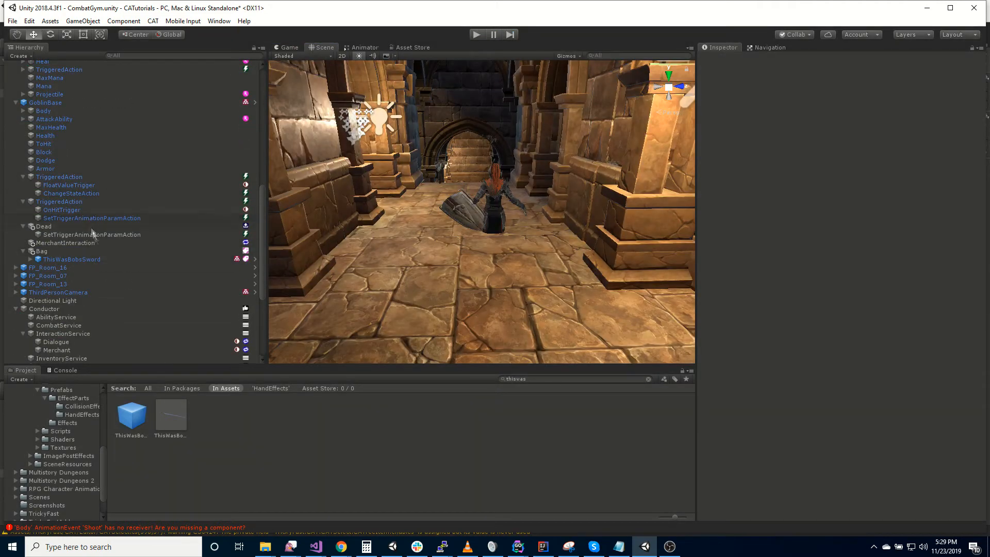
pyautogui.click(77, 243)
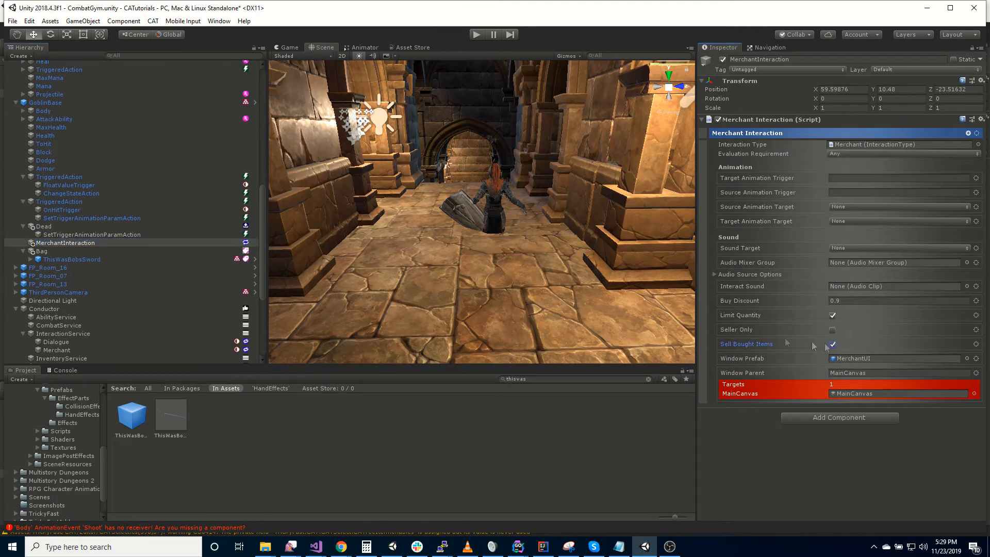
# Step: Run the game, walk the player through the dungeon to the goblin, and cast the gold-giving ability twice
pyautogui.click(475, 35)
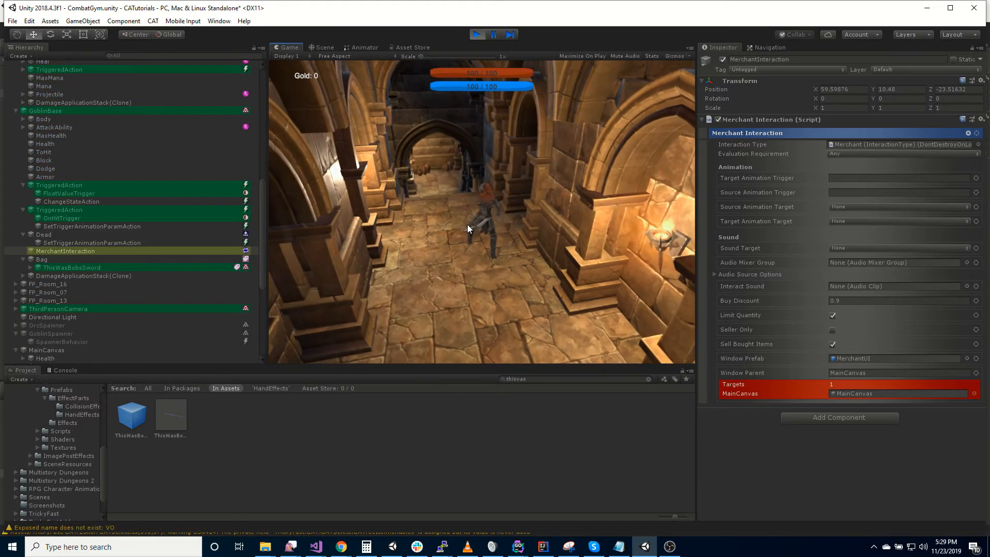
pyautogui.press('w')
pyautogui.press('w')
pyautogui.moveTo(457, 226); pyautogui.dragTo(570, 238, button='right')
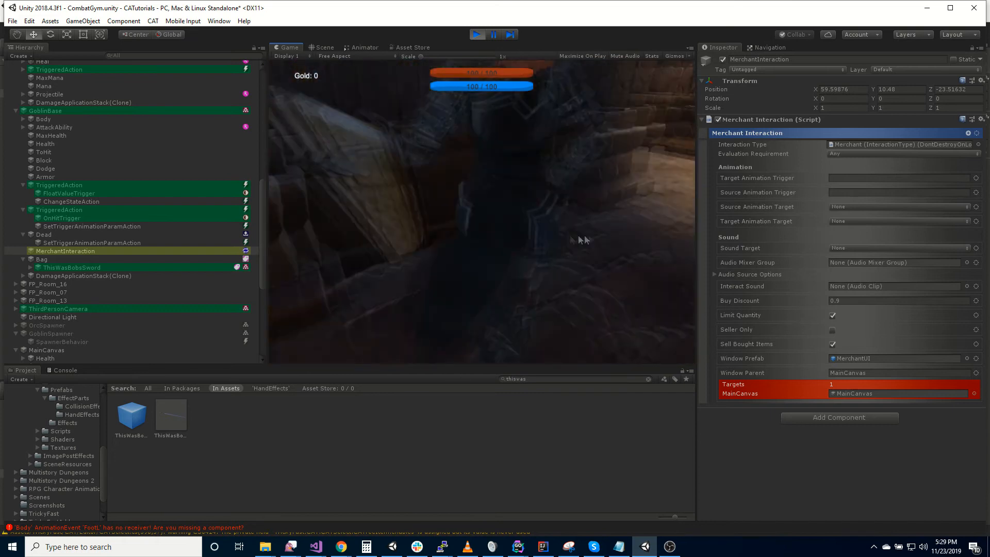
pyautogui.press('w')
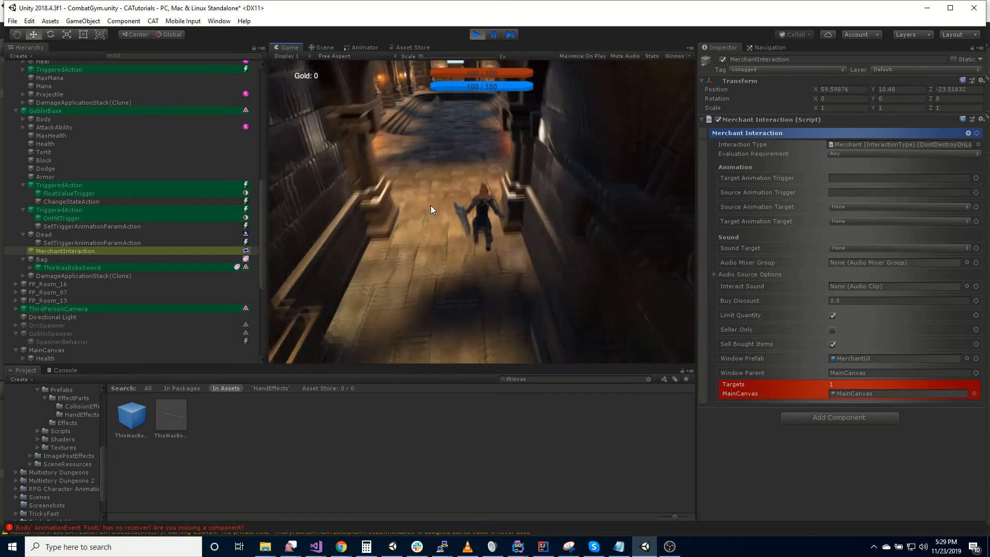
pyautogui.press('w')
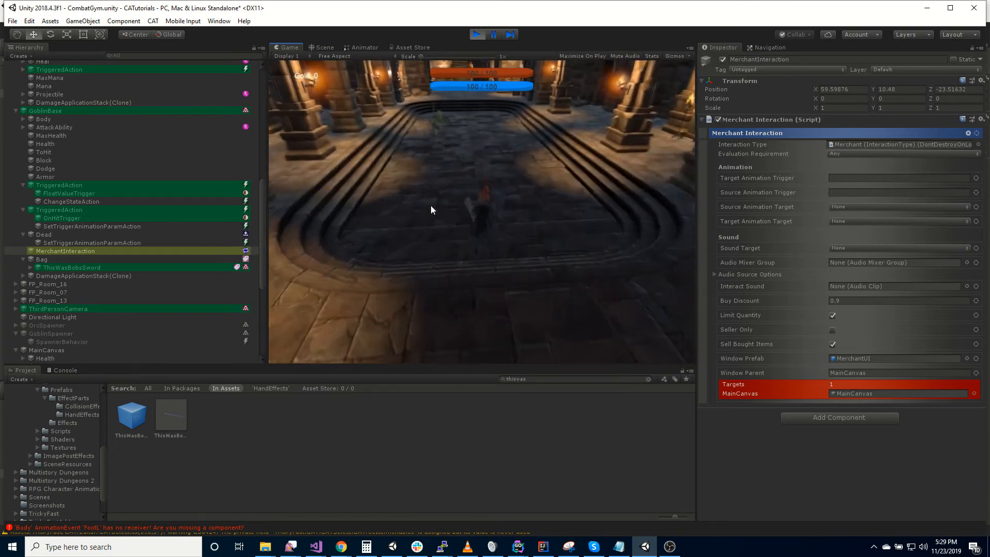
pyautogui.press('w')
pyautogui.press('1')
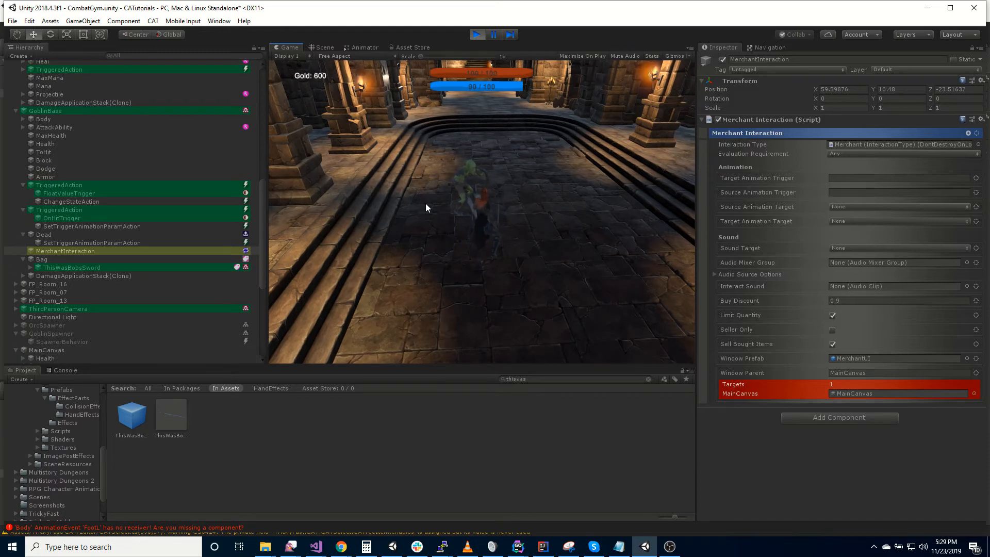
pyautogui.press('1')
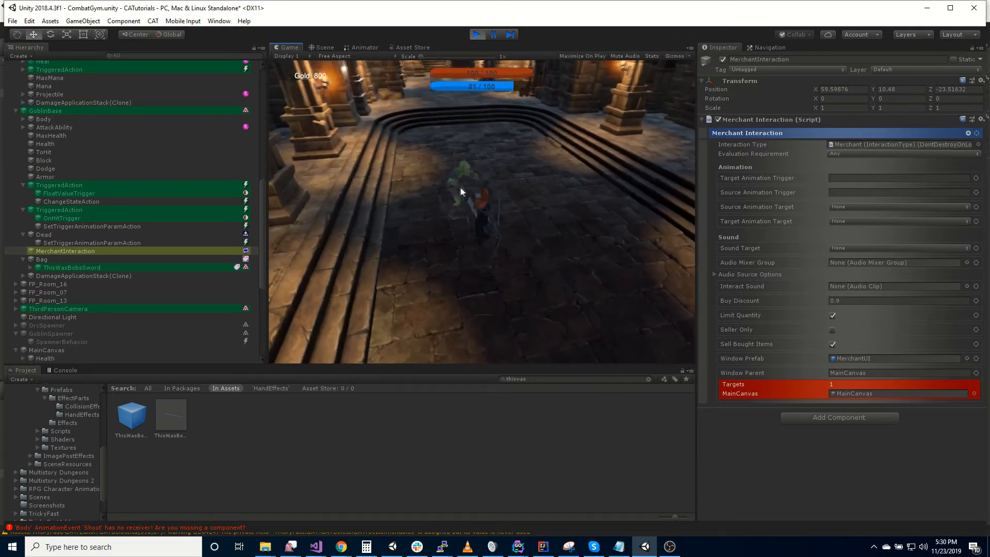
# Step: Test resale in the goblin's shop by buying both swords, selling one, buying it back, and selling both again
pyautogui.click(458, 188)
pyautogui.click(343, 191)
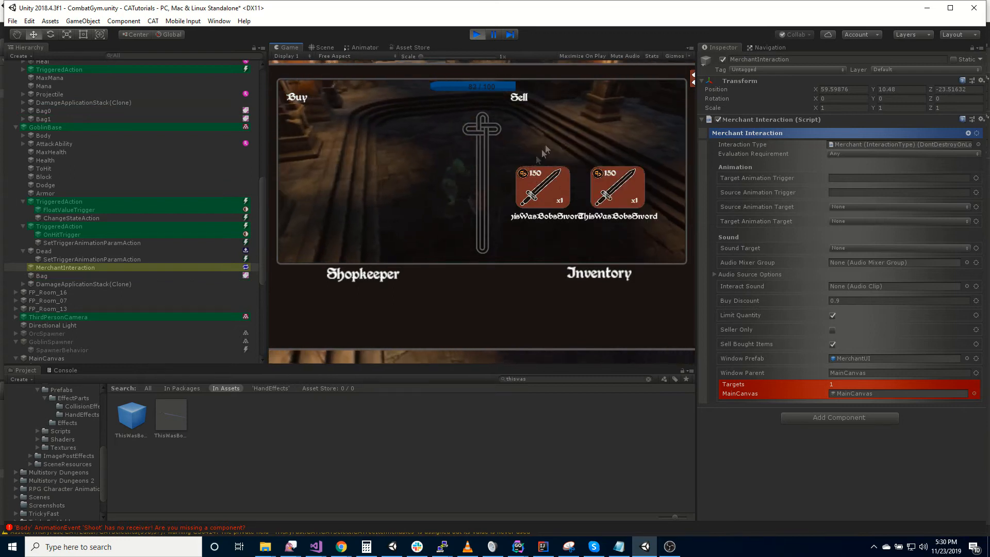
pyautogui.moveTo(615, 188); pyautogui.dragTo(355, 183)
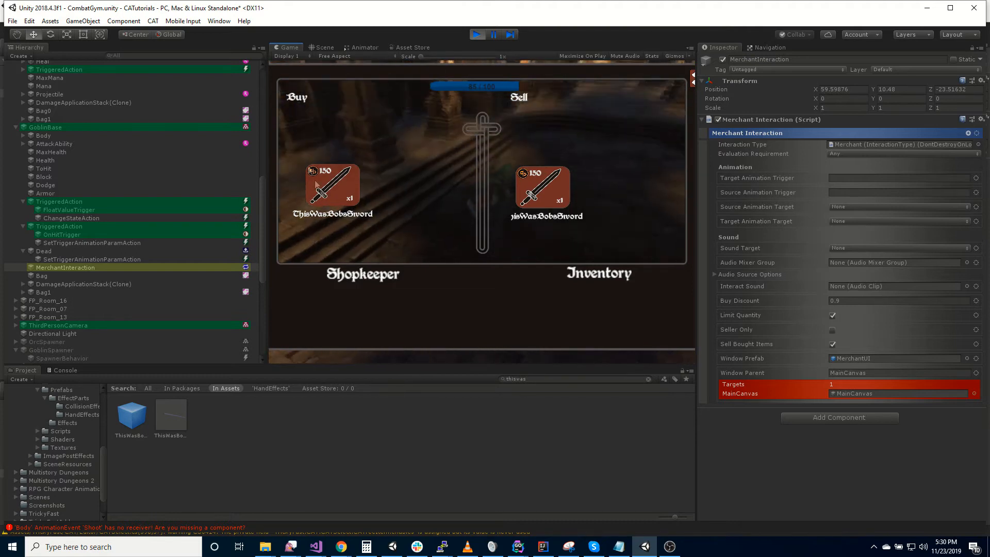
pyautogui.moveTo(365, 211); pyautogui.dragTo(574, 127)
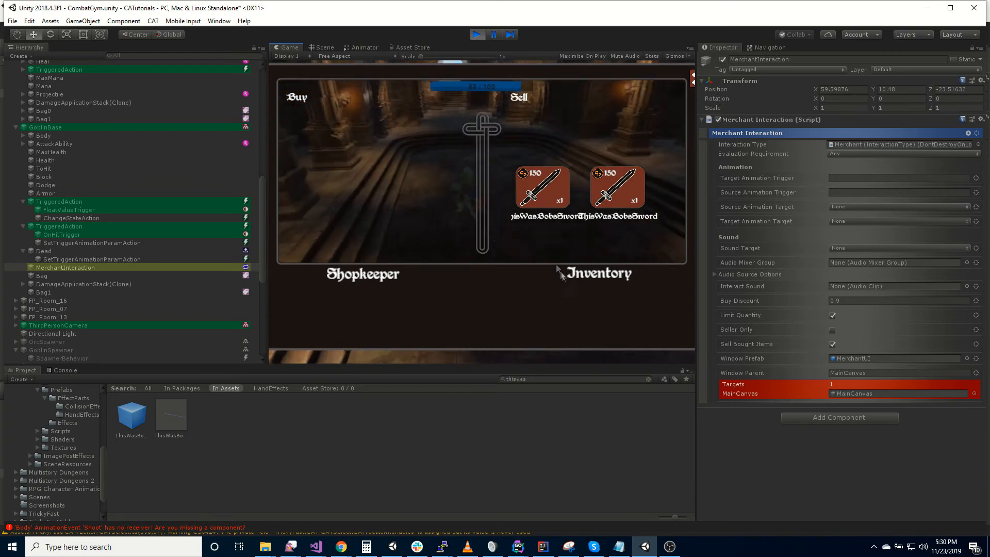
pyautogui.moveTo(616, 190); pyautogui.dragTo(339, 164)
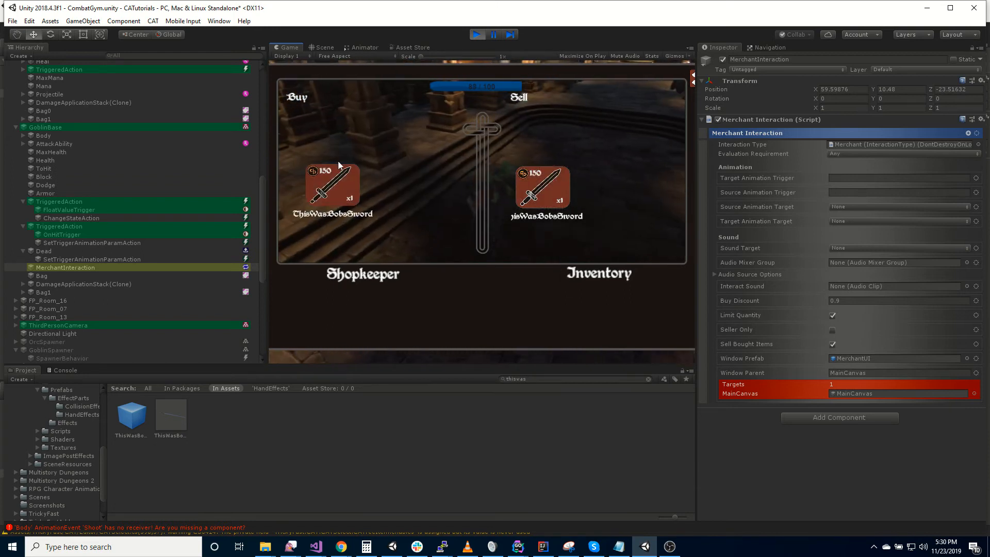
pyautogui.moveTo(552, 191); pyautogui.dragTo(384, 151)
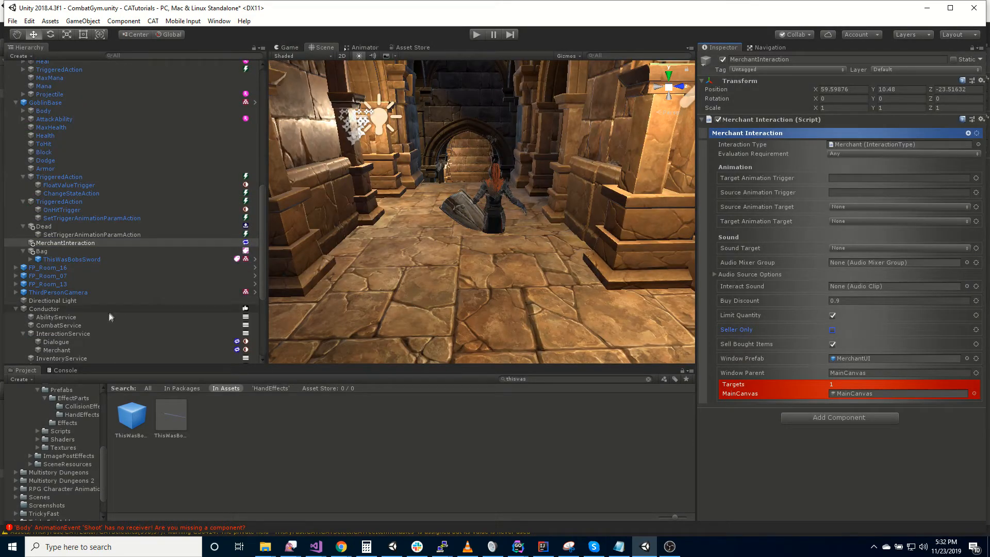
# Step: Find the merchantui prefabs, place the one from Examples/NPCs under MainCanvas, and frame it in the 2D Scene view
pyautogui.scroll(-5, 140, 353)
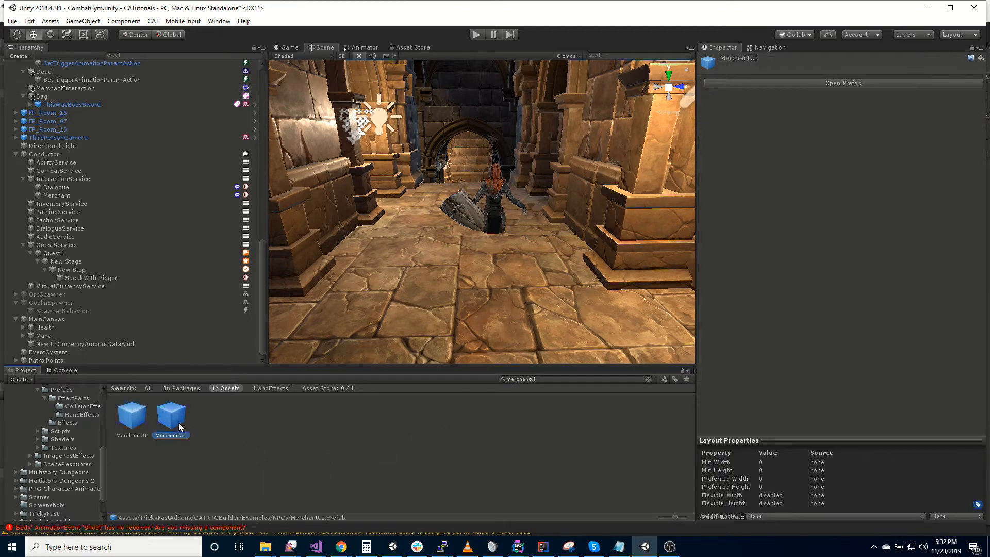
pyautogui.moveTo(178, 422); pyautogui.dragTo(78, 346)
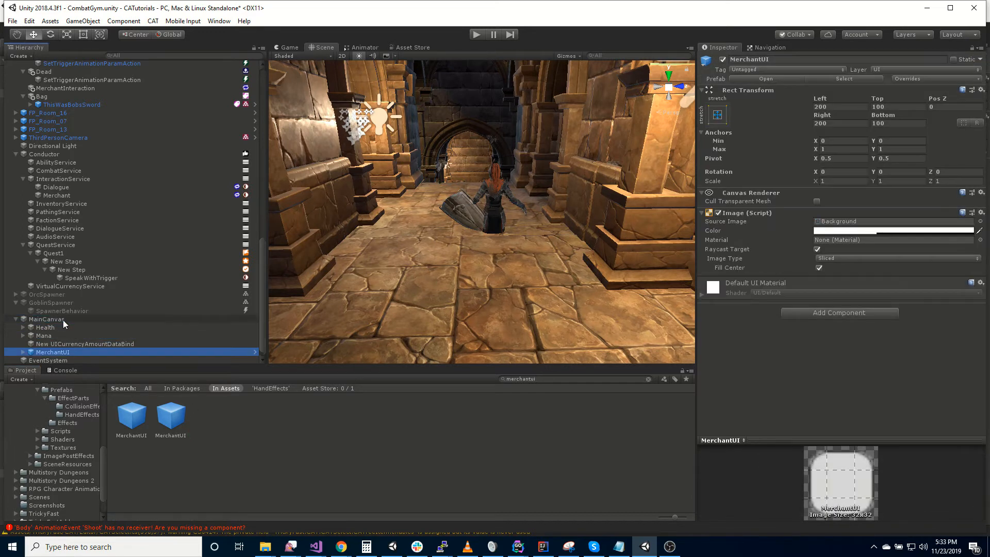
pyautogui.click(22, 351)
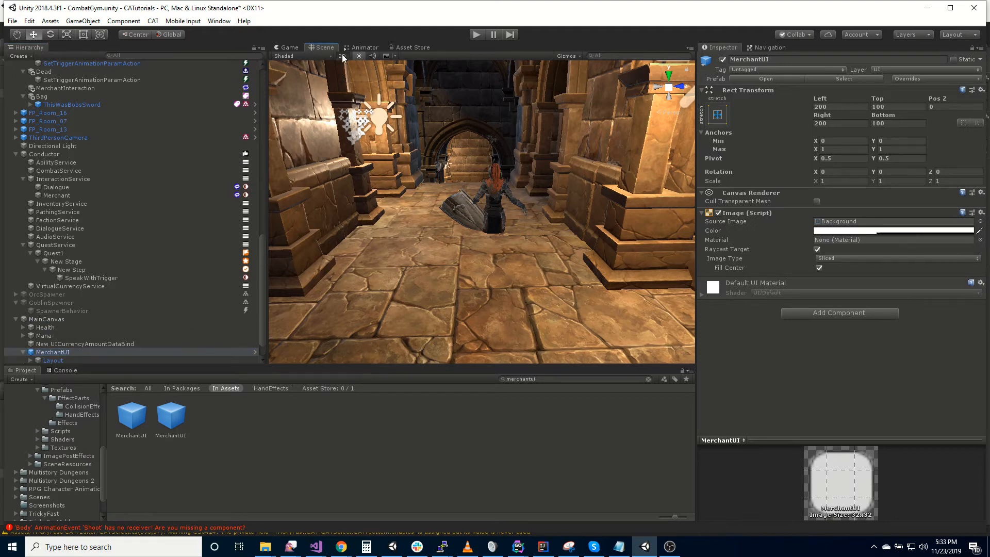
pyautogui.click(341, 56)
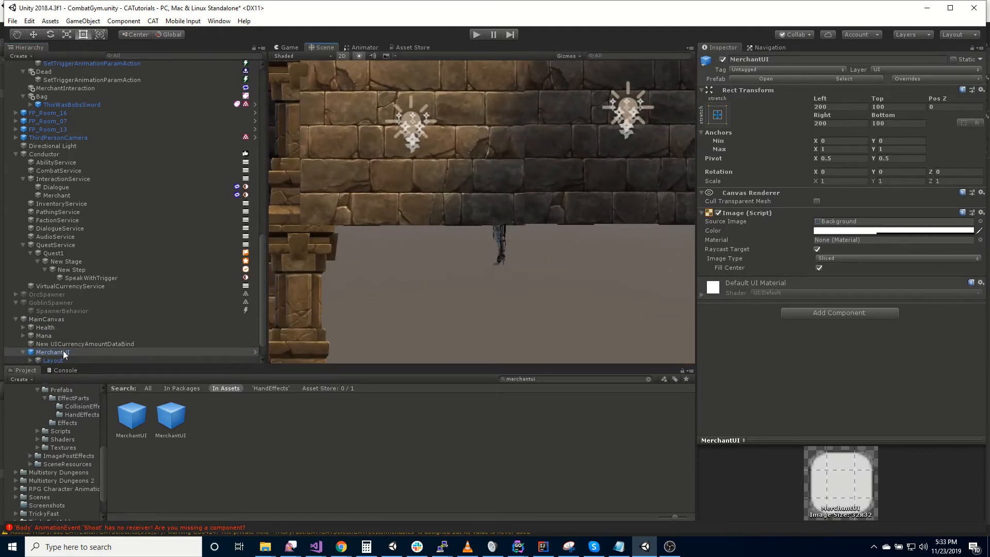
pyautogui.doubleClick(63, 352)
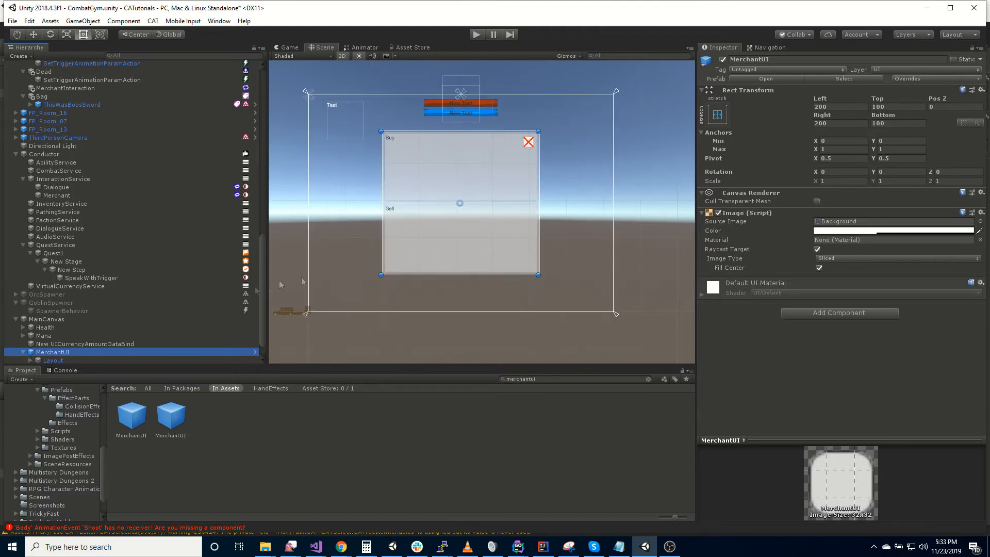
# Step: Replace the MerchantUI under MainCanvas with an instance of the other MerchantUI prefab
pyautogui.click(70, 359)
pyautogui.click(72, 353)
pyautogui.press('Delete')
pyautogui.moveTo(131, 416); pyautogui.dragTo(62, 319)
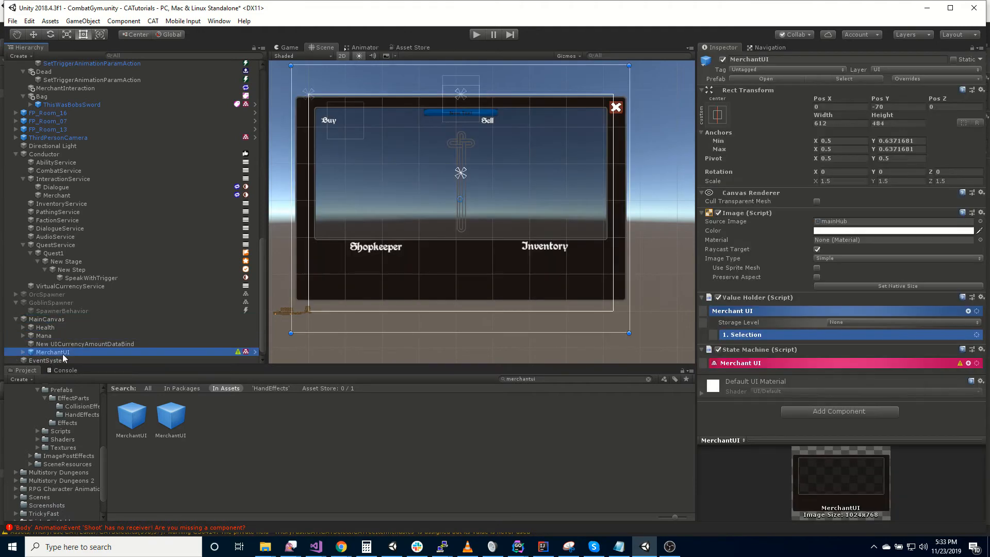
# Step: Examine MerchantUI's Selection value and the Data Bind Base settings of the Buy object in its Layout
pyautogui.click(20, 351)
pyautogui.scroll(-3, 53, 353)
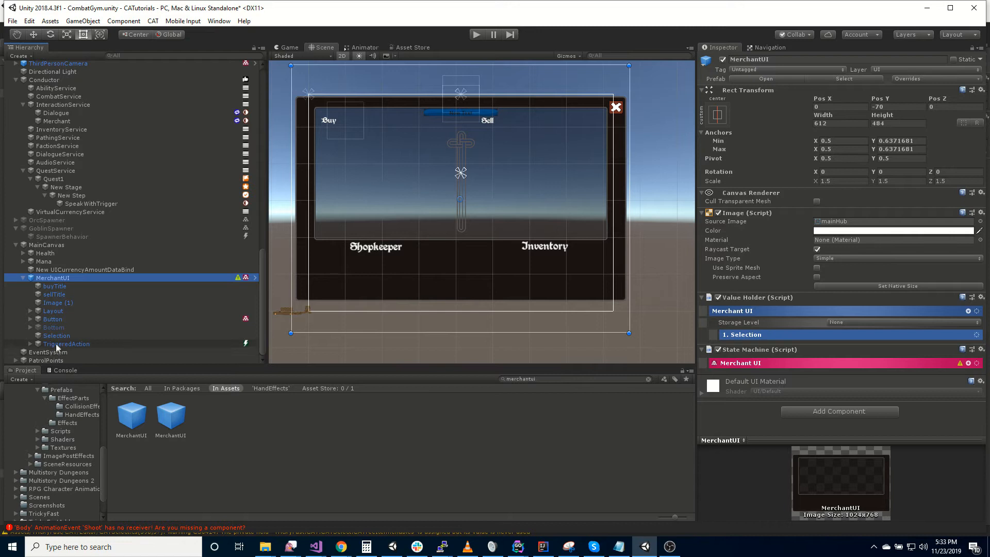
pyautogui.click(769, 335)
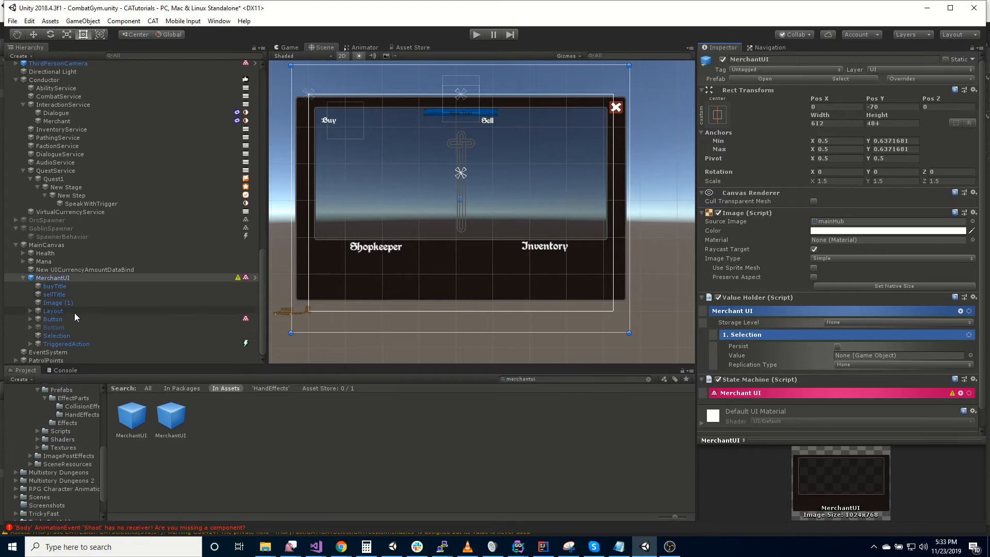
pyautogui.click(30, 311)
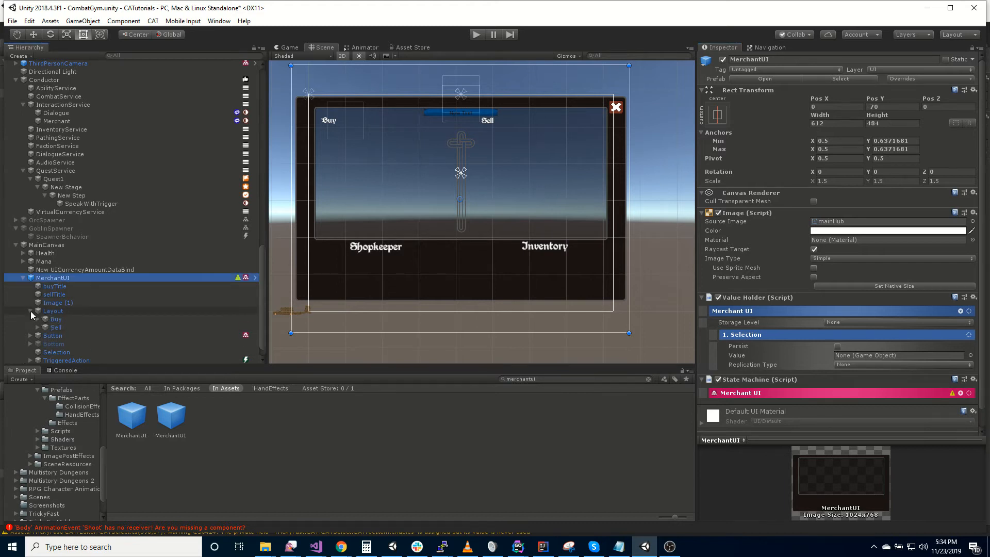
pyautogui.click(55, 319)
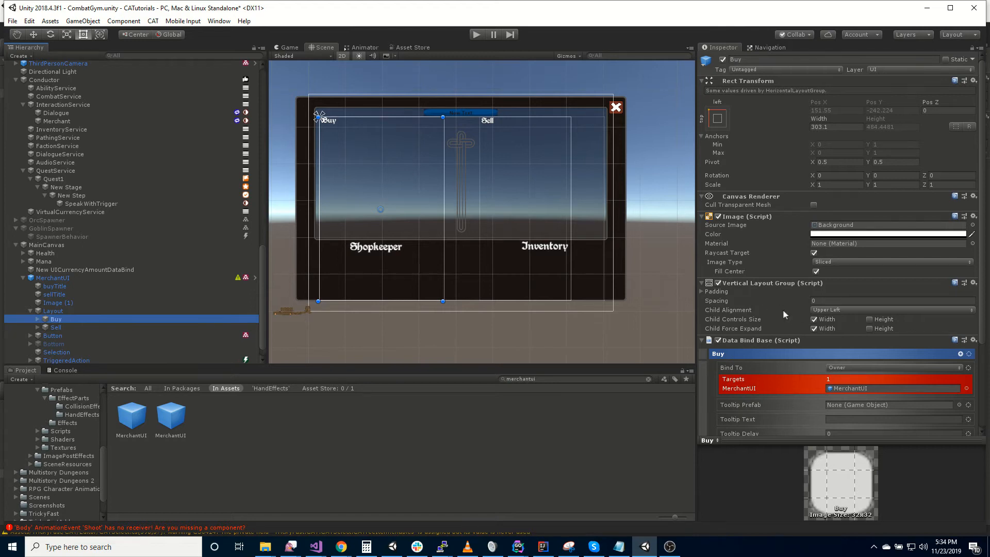
pyautogui.scroll(-4, 784, 314)
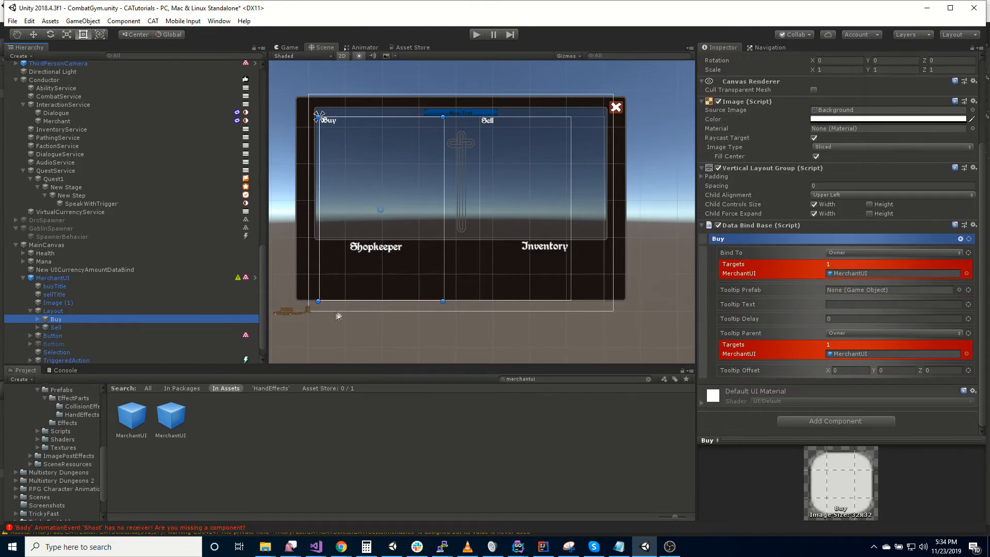
# Step: Expand the Buy and Sell objects and examine the components on Buy's Scroll object
pyautogui.click(37, 320)
pyautogui.click(35, 343)
pyautogui.scroll(-2, 35, 343)
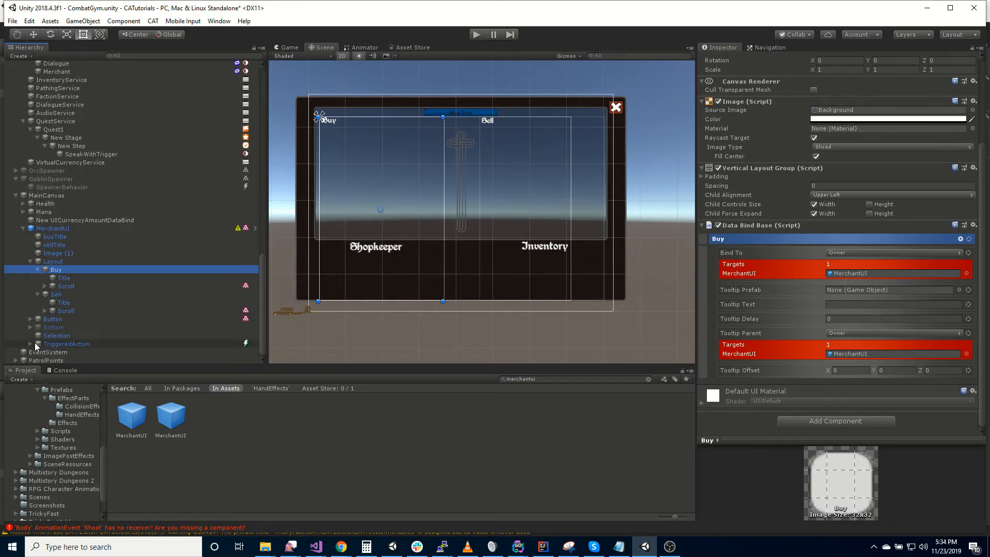
pyautogui.click(66, 284)
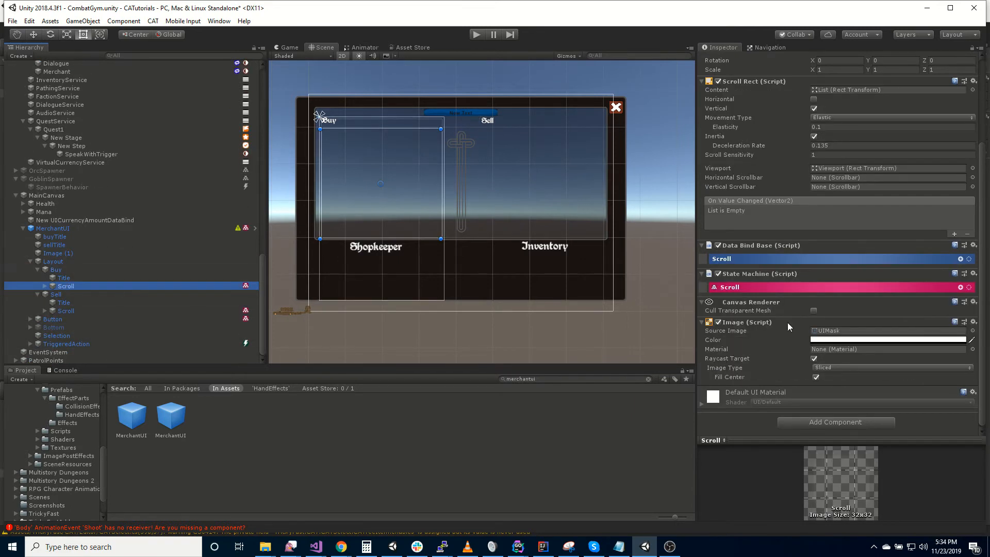
pyautogui.scroll(-1, 769, 325)
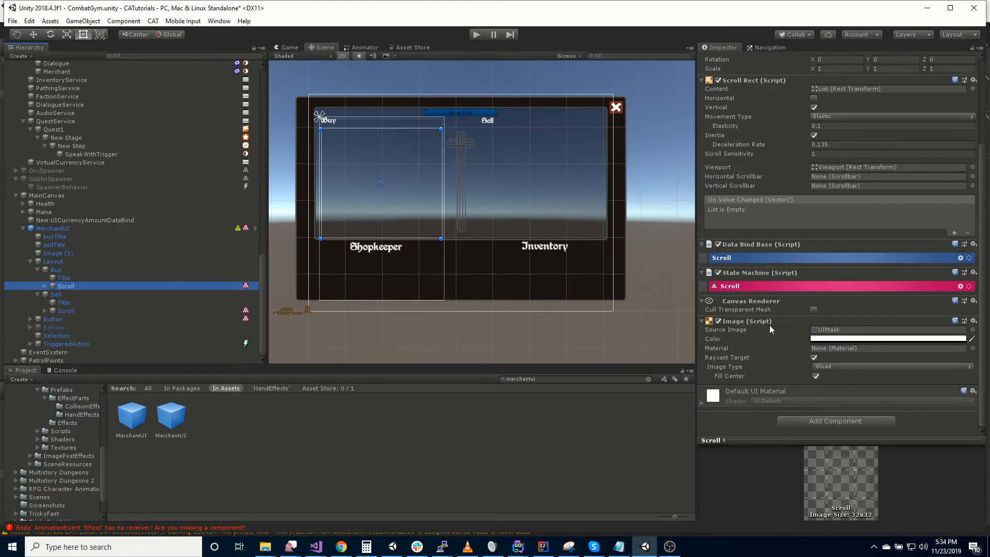
# Step: Examine the Viewport inside Buy's Scroll and the UI Layout Group Data Bind settings of its List
pyautogui.click(45, 310)
pyautogui.click(45, 286)
pyautogui.click(52, 295)
pyautogui.click(71, 295)
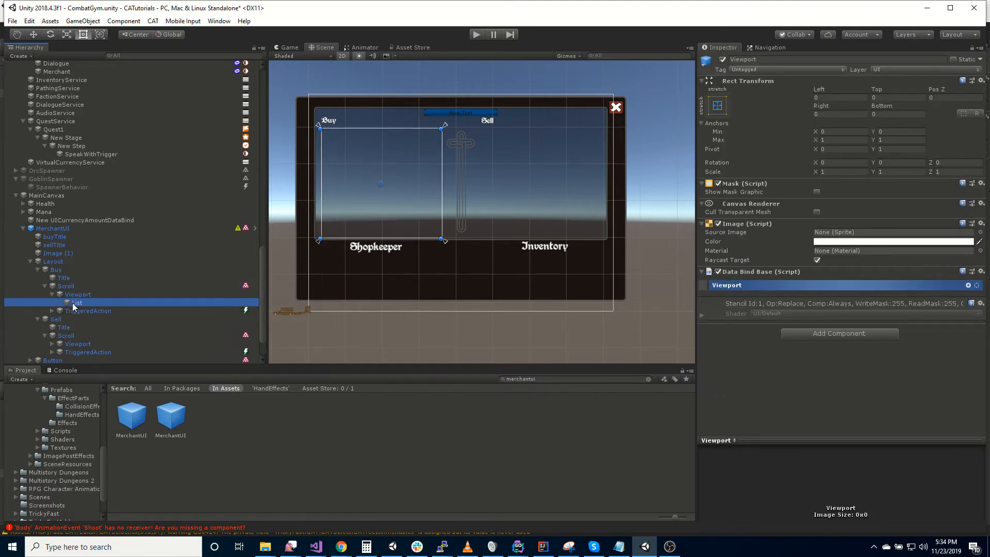
pyautogui.click(76, 302)
pyautogui.scroll(-6, 830, 364)
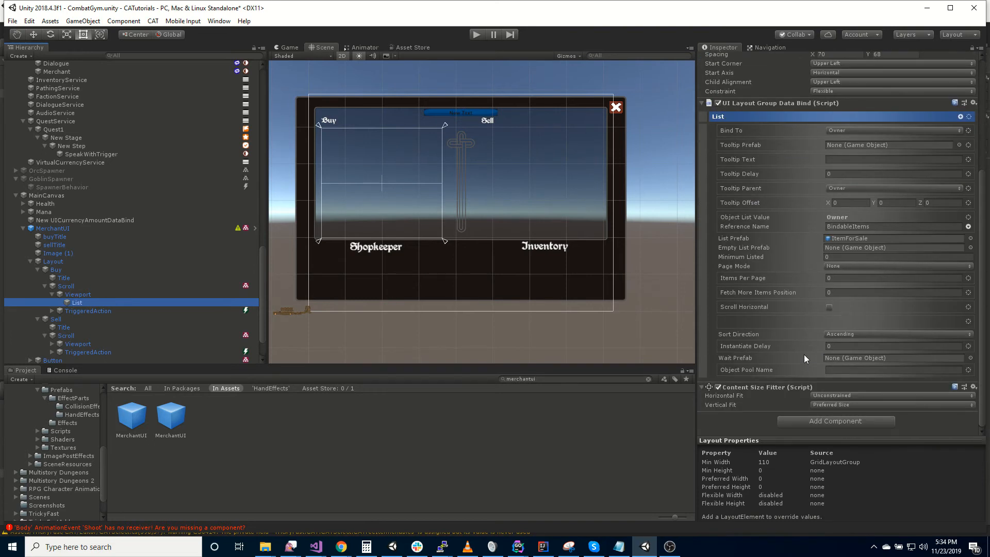
pyautogui.scroll(3, 769, 348)
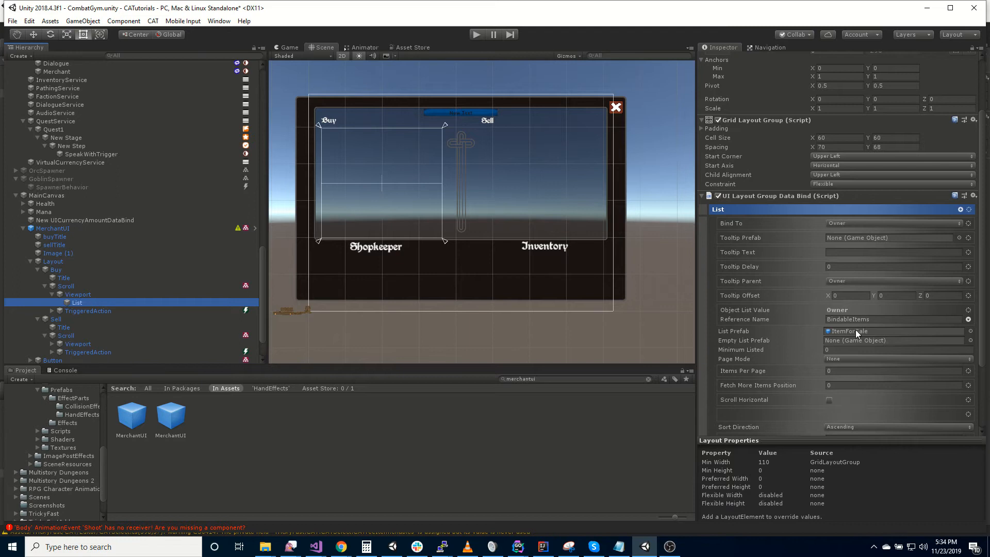
# Step: Place the ItemForSale prefab under Buy's List and examine the data bind settings of its Icon and Label
pyautogui.moveTo(849, 333); pyautogui.dragTo(108, 284)
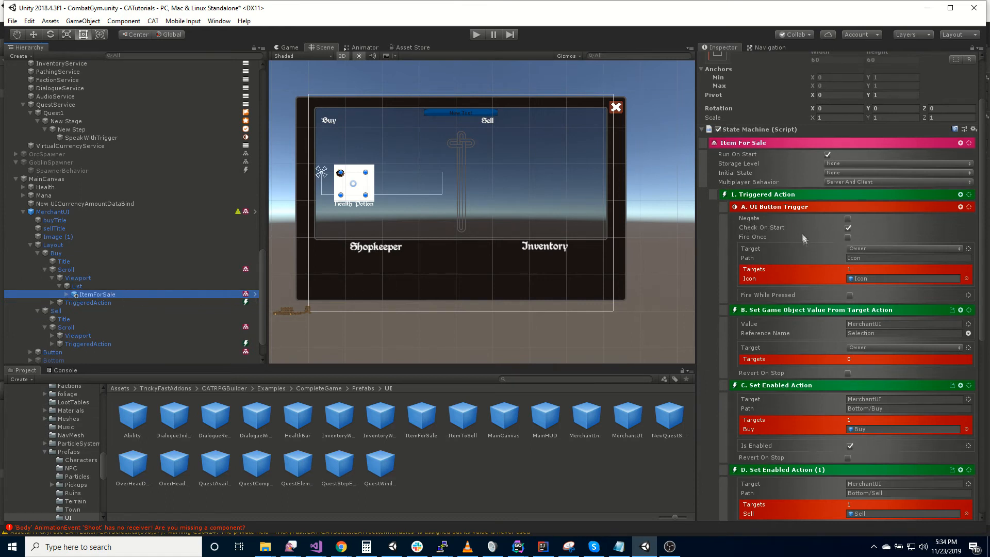
pyautogui.click(66, 294)
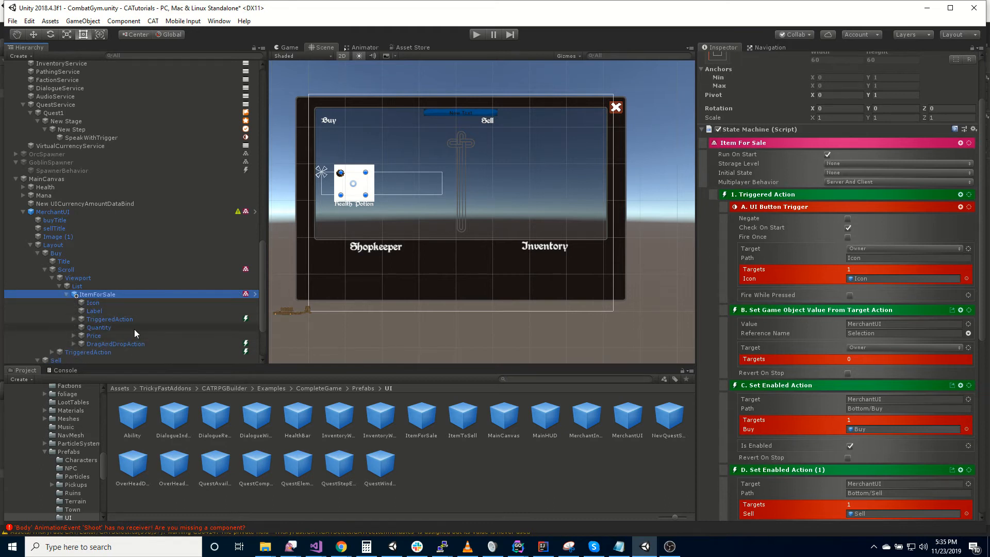
pyautogui.click(150, 302)
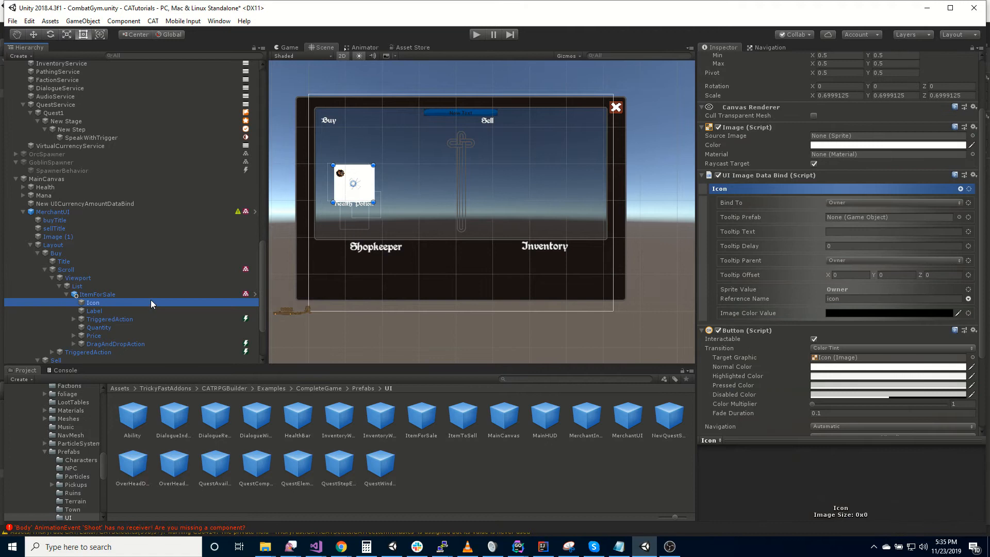
pyautogui.click(120, 295)
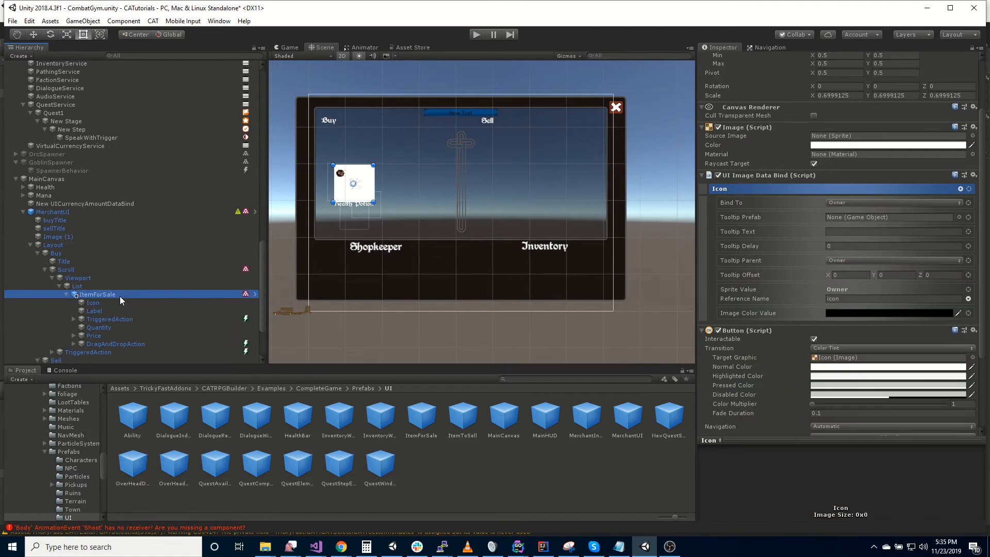
pyautogui.click(119, 300)
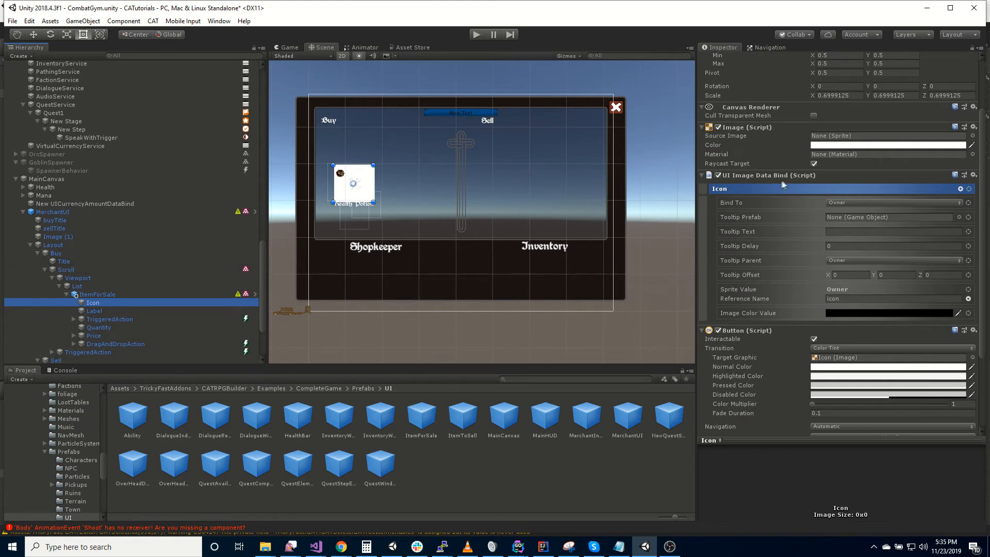
pyautogui.scroll(-3, 800, 278)
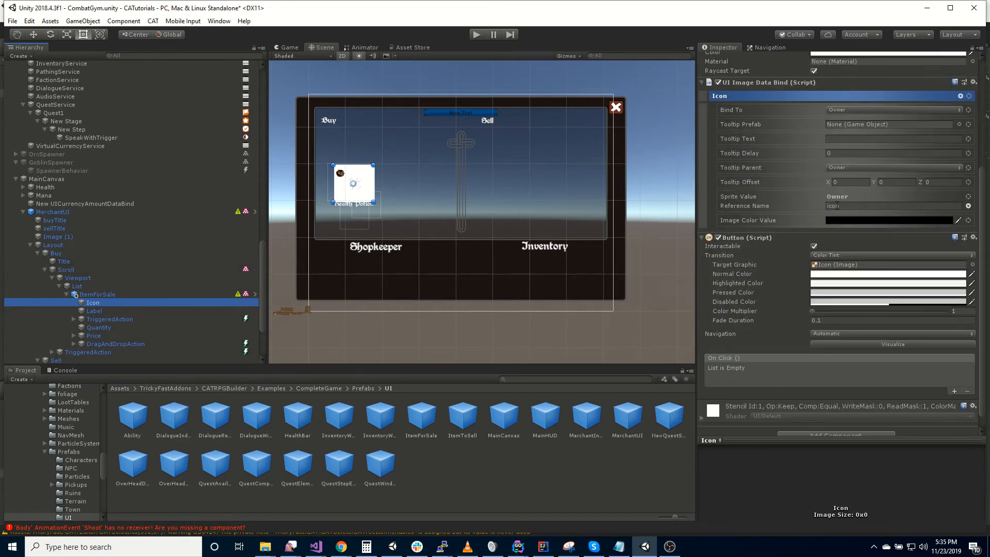
pyautogui.click(127, 312)
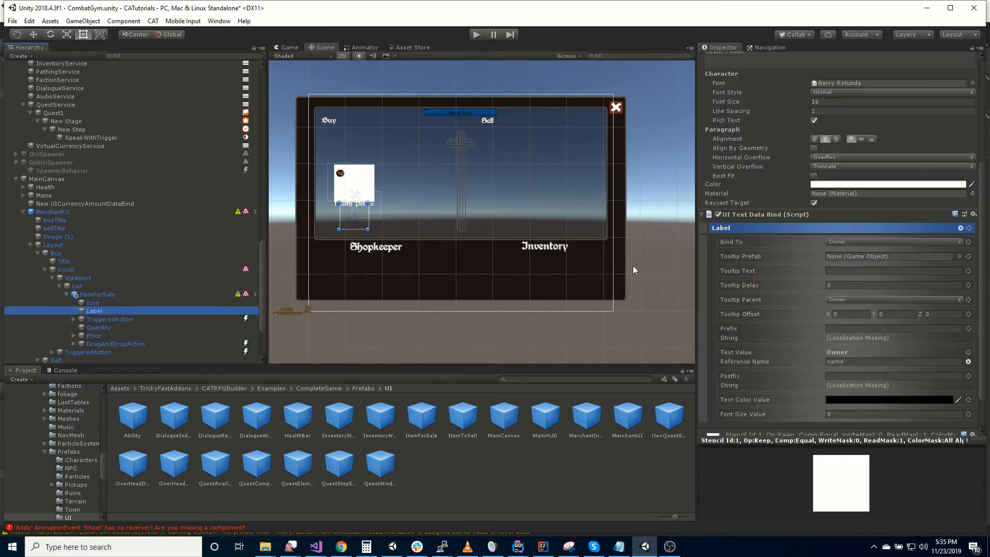
# Step: Examine the UIButtonTrigger, SetGameObjectValueFromTargetAction and both SetEnabledAction objects in ItemForSale's TriggeredAction
pyautogui.scroll(-2, 786, 320)
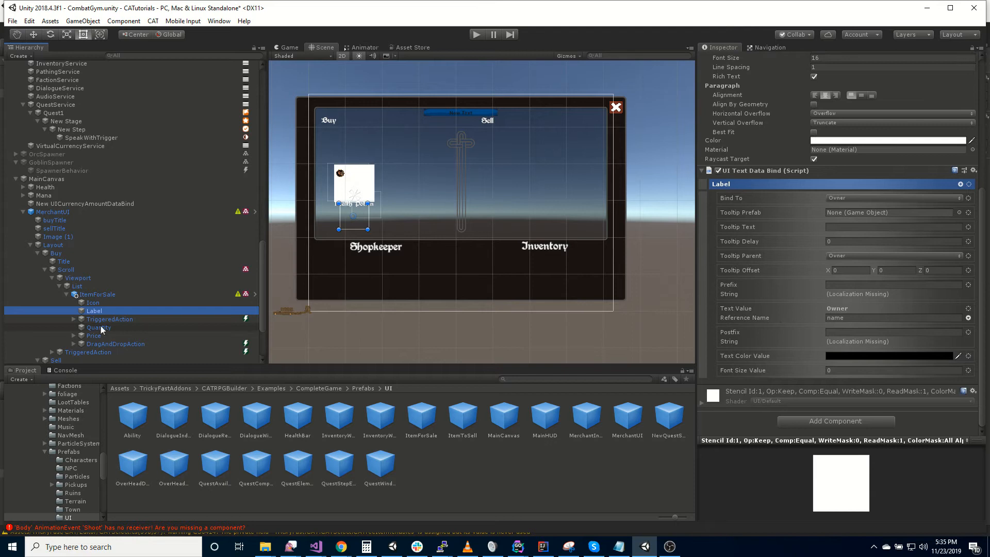
pyautogui.click(73, 319)
pyautogui.click(116, 326)
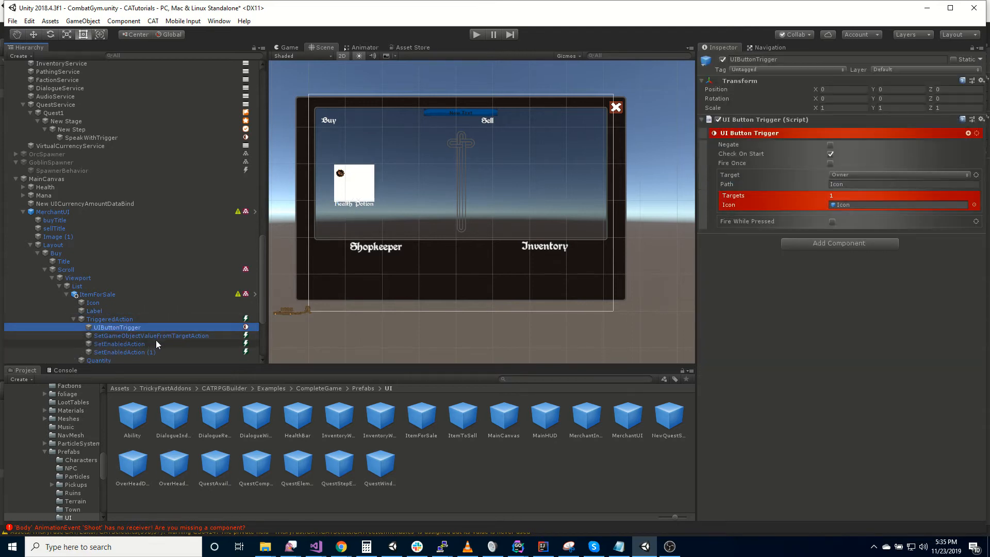
pyautogui.click(108, 338)
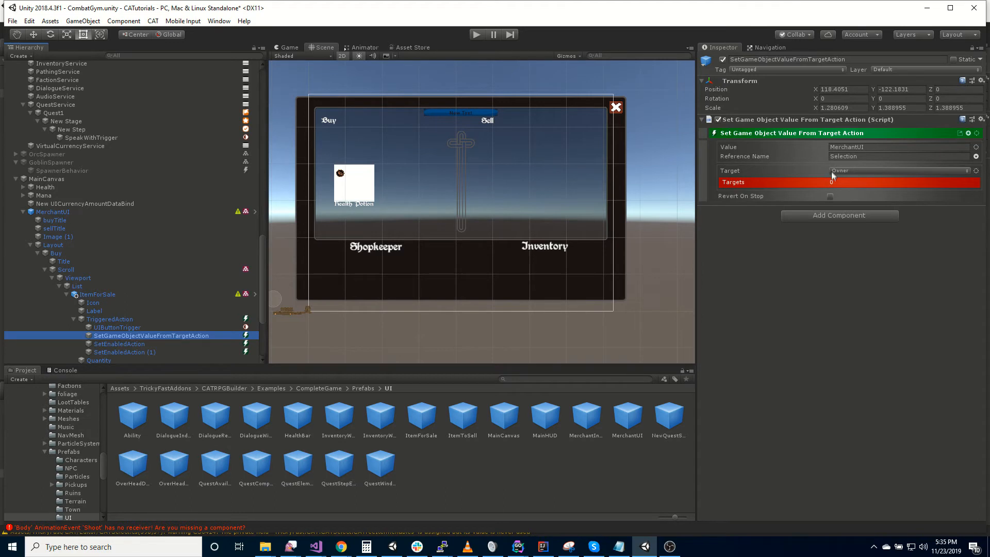
pyautogui.click(134, 345)
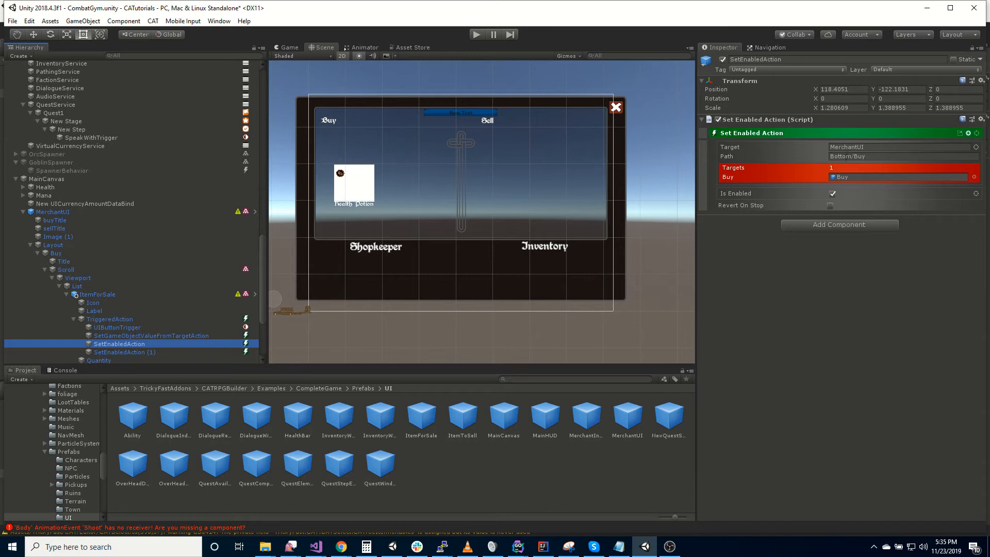
pyautogui.click(146, 352)
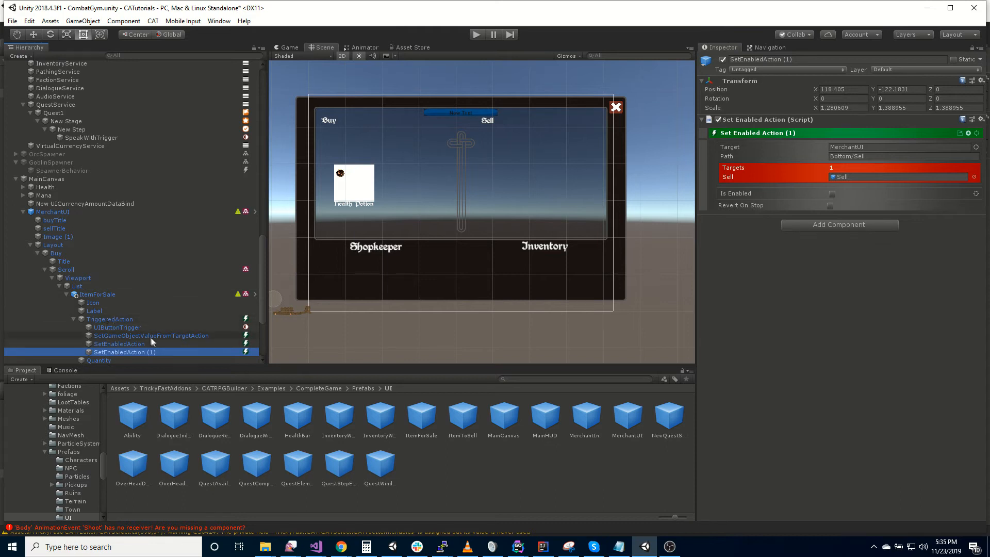
pyautogui.click(72, 320)
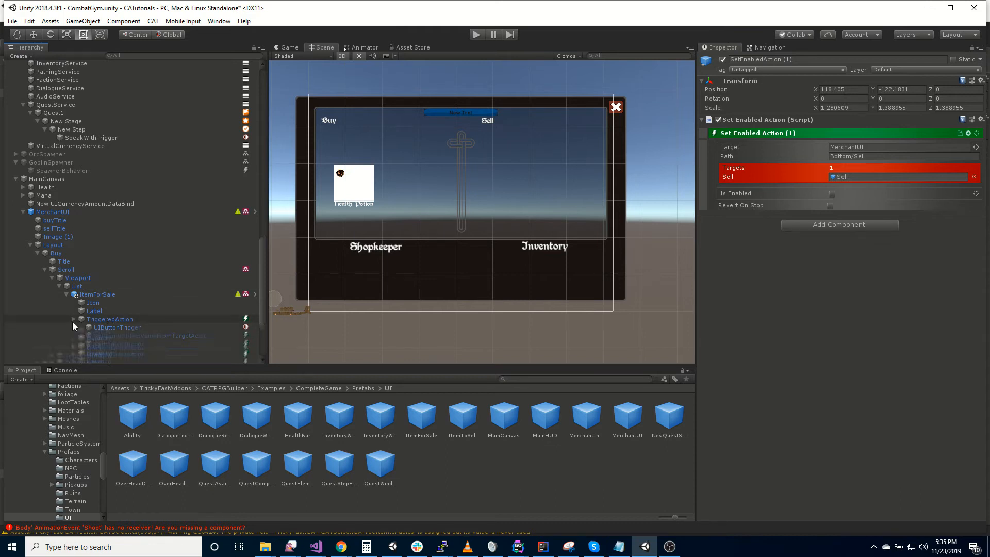
# Step: Examine the data bind settings of ItemForSale's Quantity and Price objects, including Price's Image and Text children
pyautogui.click(95, 328)
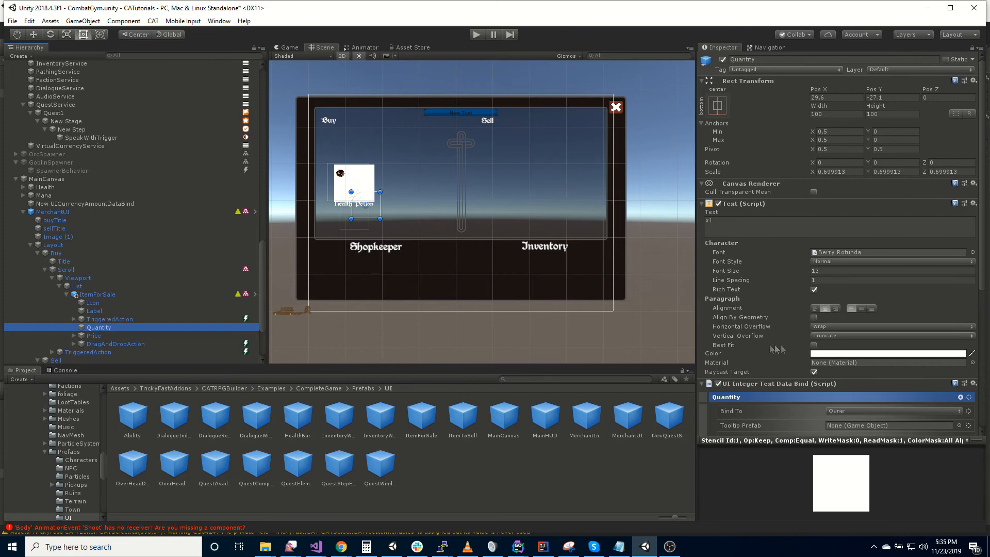
pyautogui.scroll(-8, 777, 335)
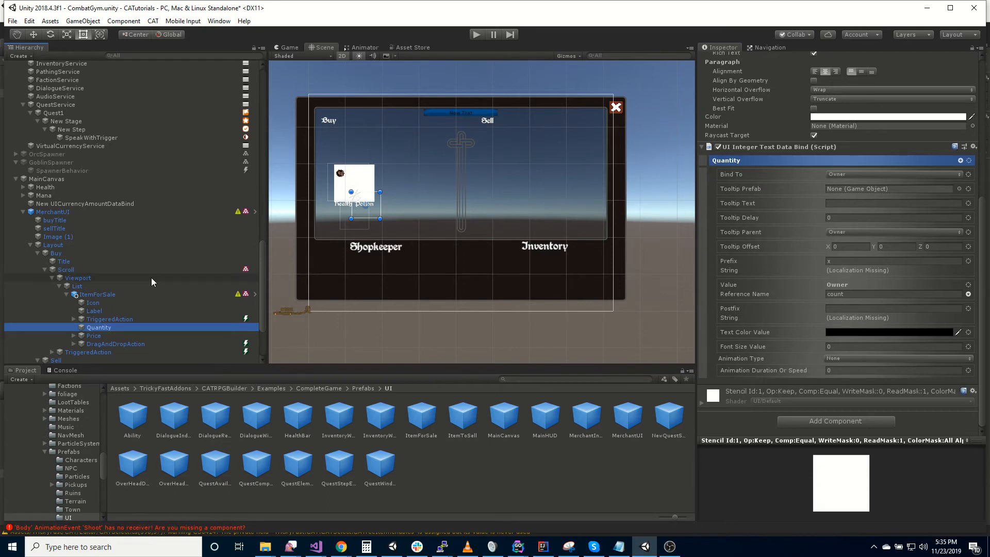
pyautogui.click(85, 336)
pyautogui.click(74, 336)
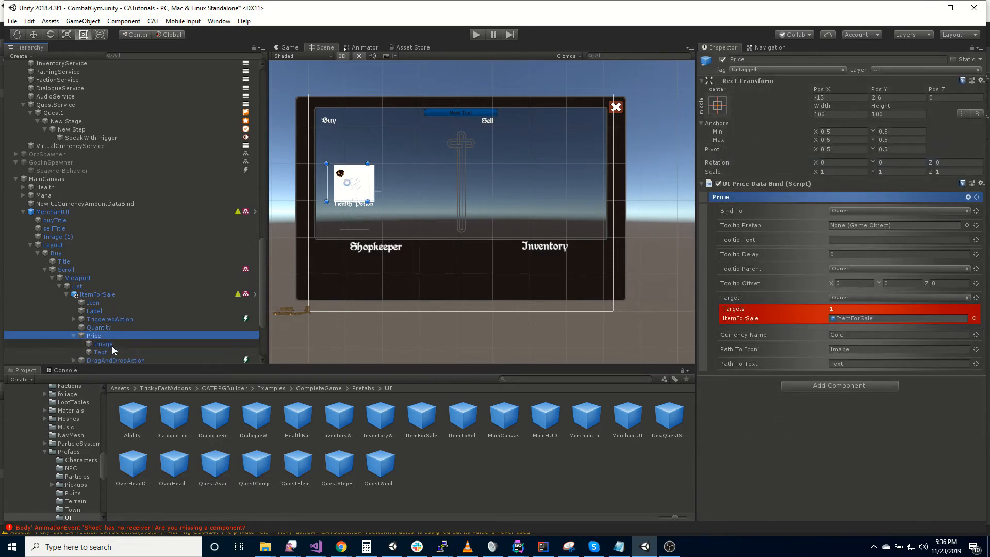
pyautogui.click(112, 345)
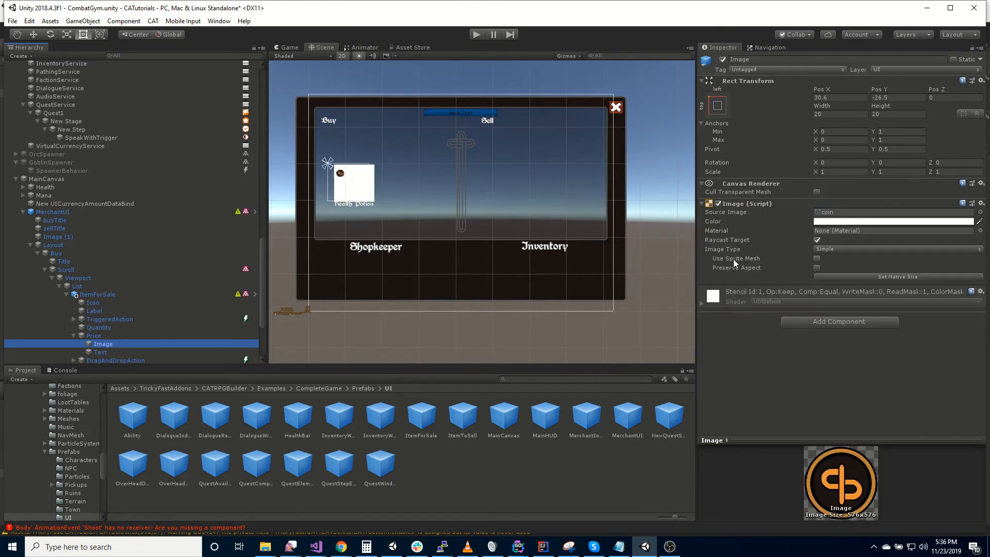
pyautogui.click(112, 353)
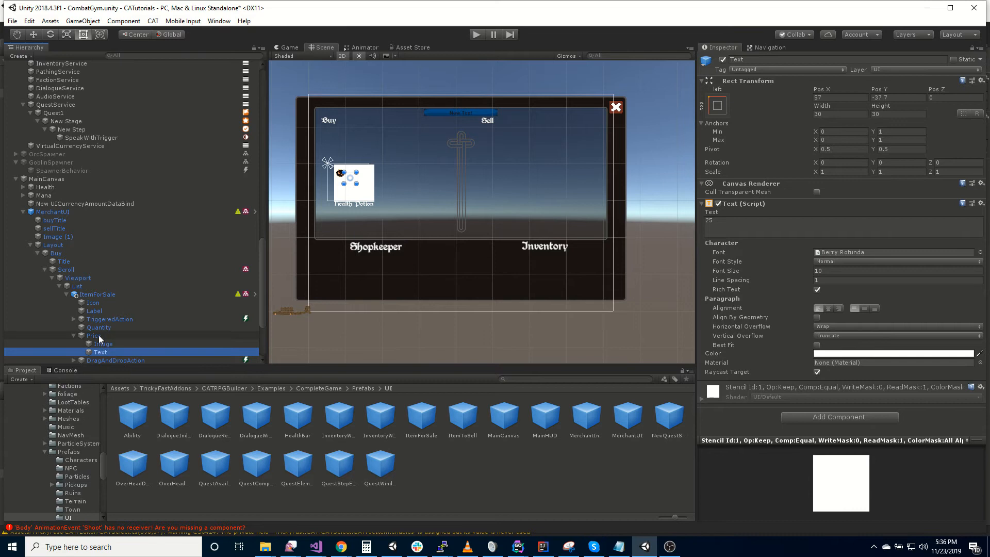
pyautogui.click(98, 335)
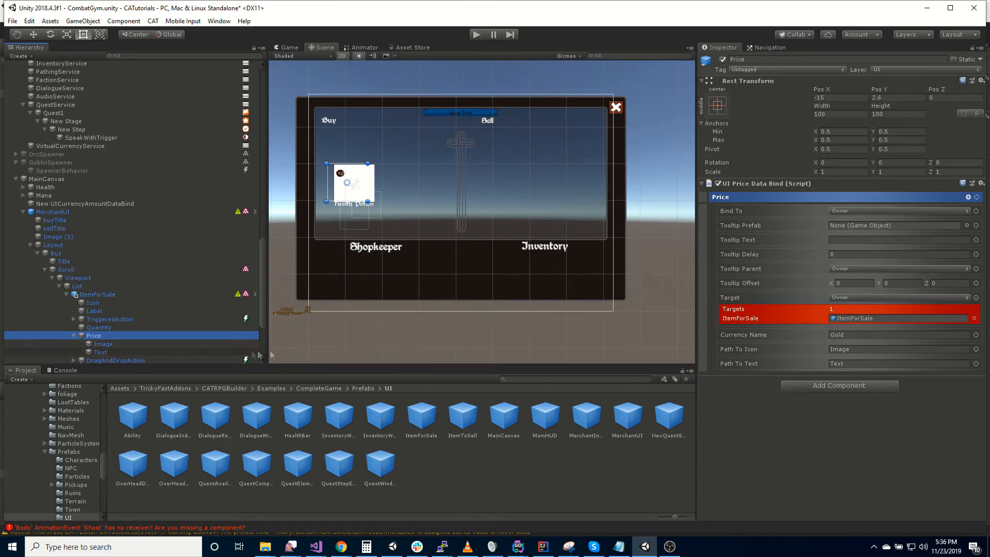
# Step: Examine ItemForSale's DragAndDropAction and its SetParentAction, and collapse ItemForSale
pyautogui.scroll(-3, 110, 336)
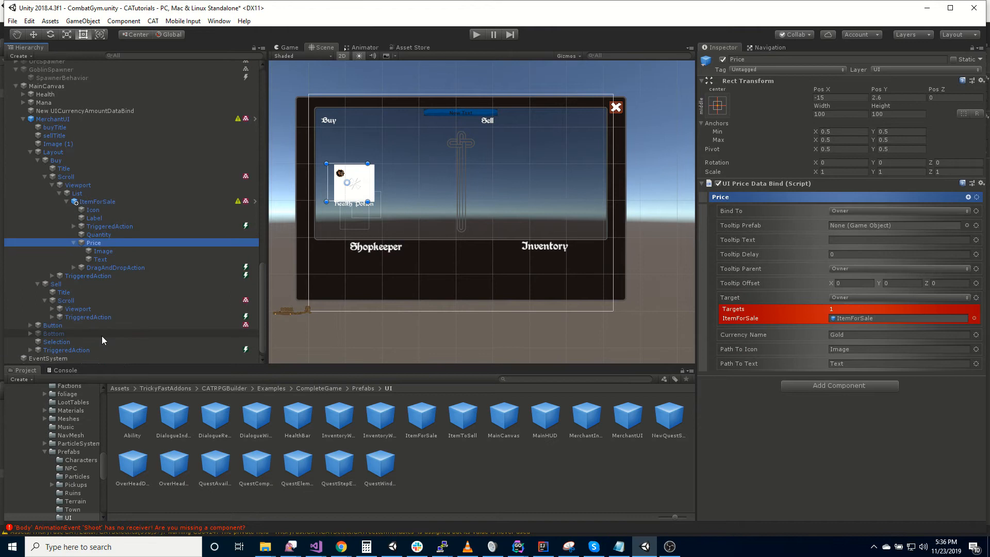
pyautogui.click(108, 268)
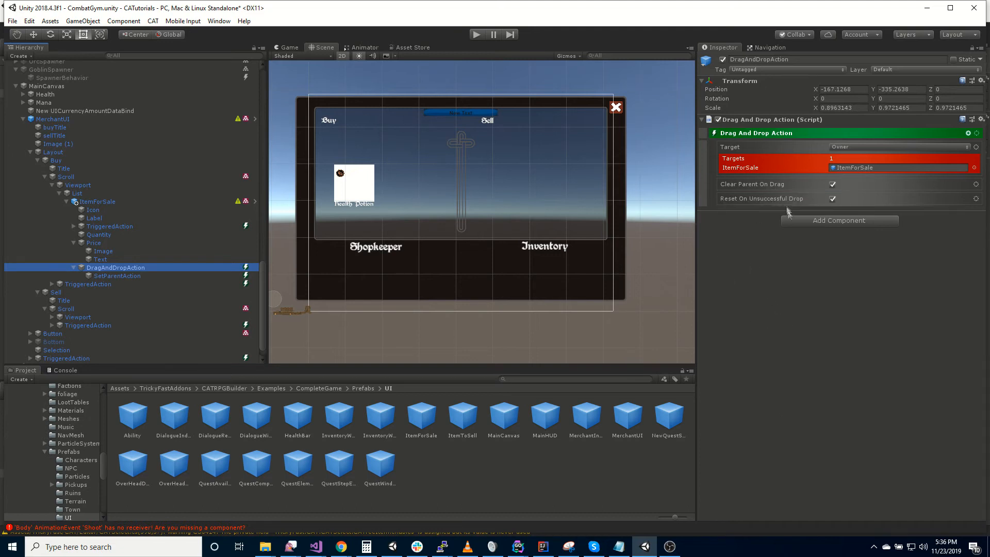
pyautogui.click(141, 276)
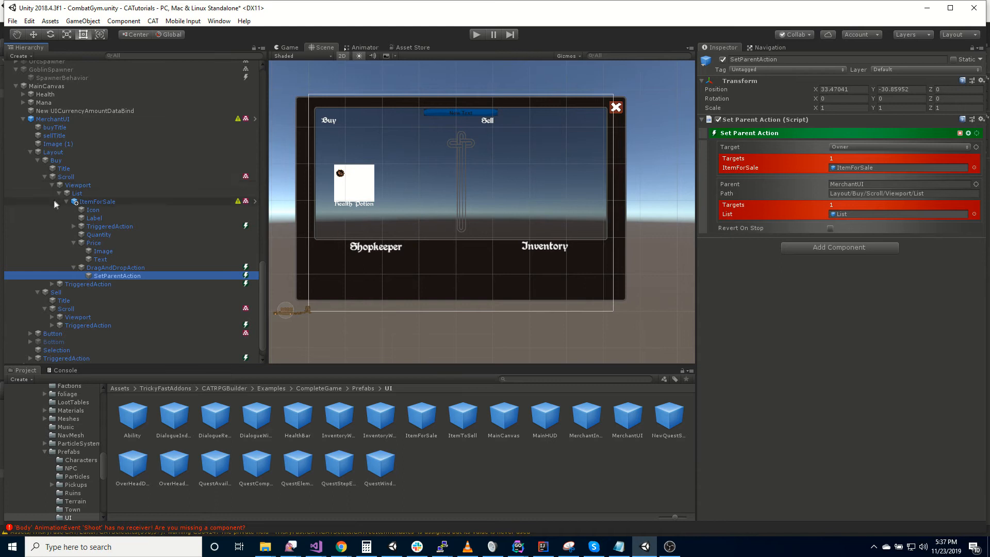
pyautogui.click(67, 202)
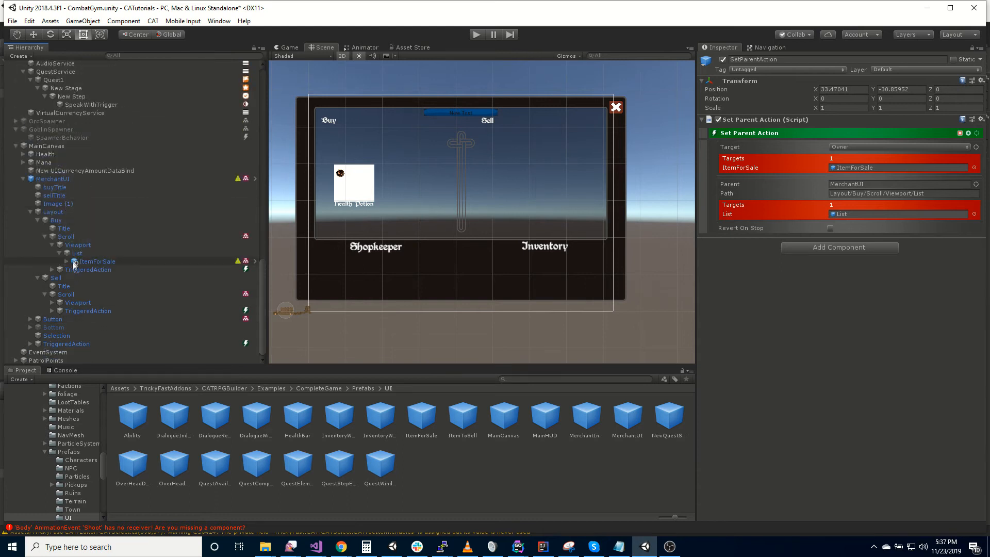
# Step: Examine the DragAndDropTrigger in the TriggeredAction of Buy's Scroll and locate the Scroll object it targets
pyautogui.click(52, 269)
pyautogui.click(76, 270)
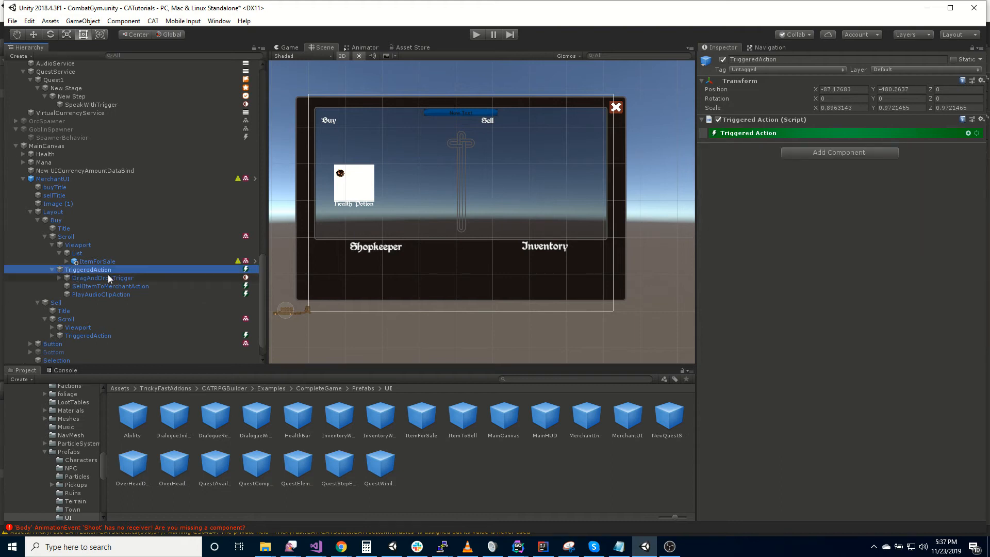
pyautogui.click(107, 276)
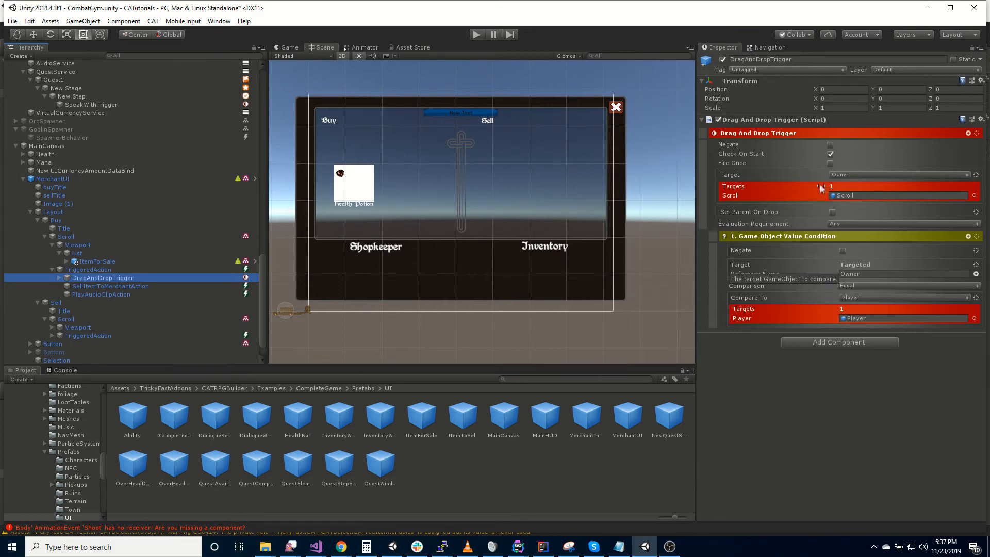
pyautogui.click(848, 199)
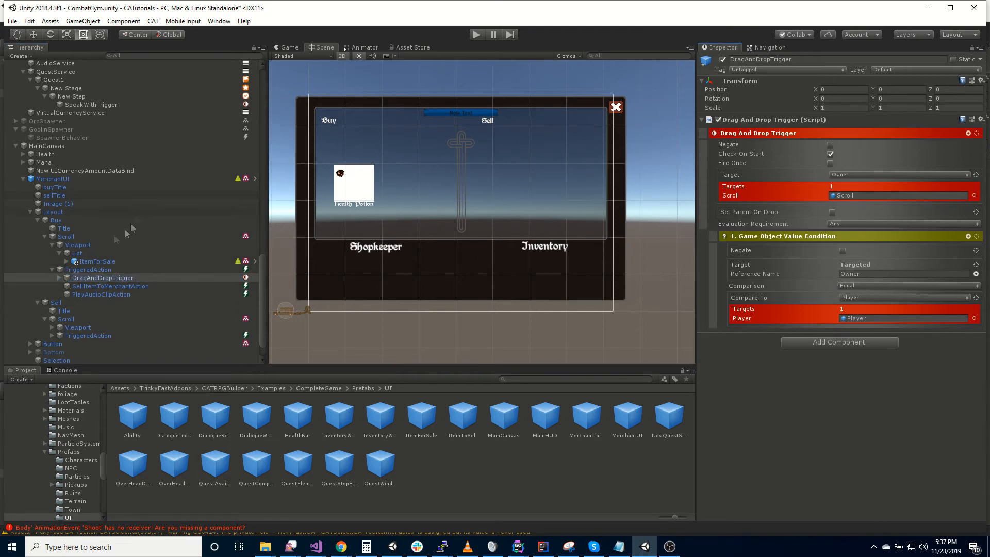
pyautogui.click(78, 236)
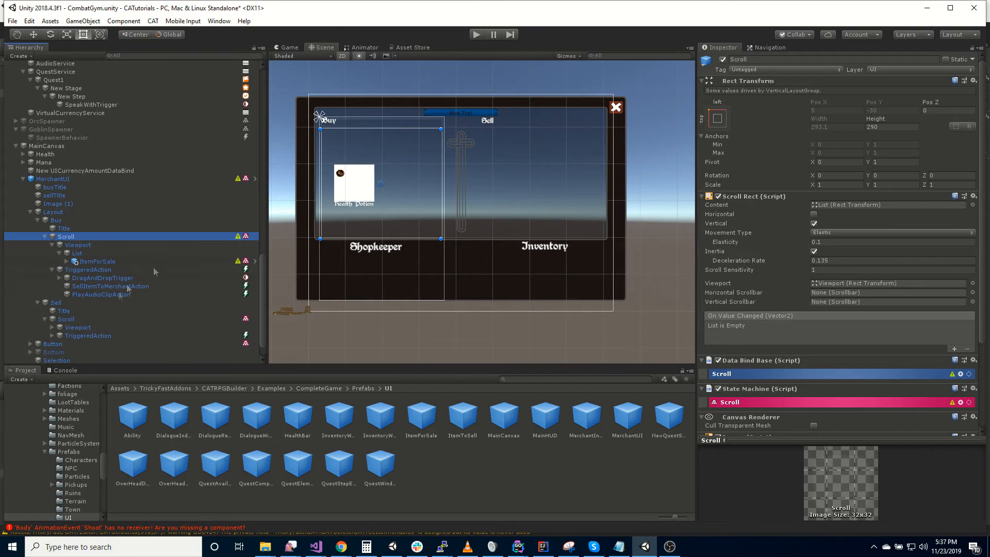
pyautogui.click(104, 279)
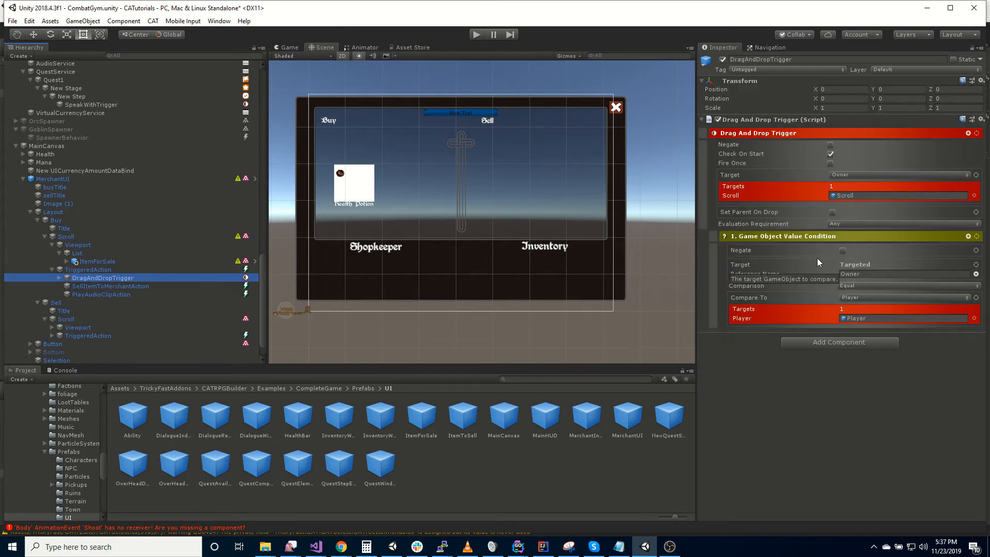
# Step: Expand the DragAndDropTrigger and examine the SellItemToMerchantAction and PlayAudioClipAction settings below it
pyautogui.click(59, 278)
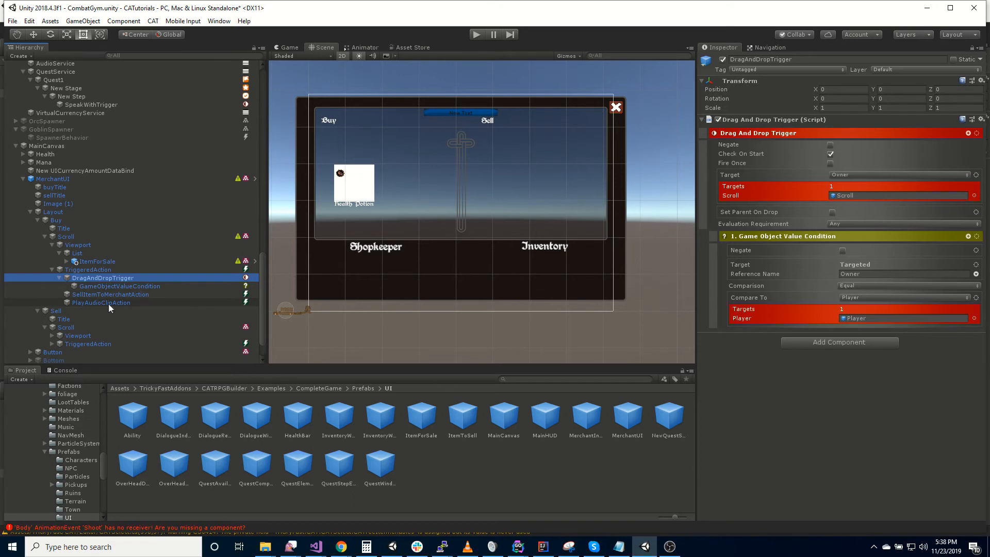
pyautogui.click(125, 294)
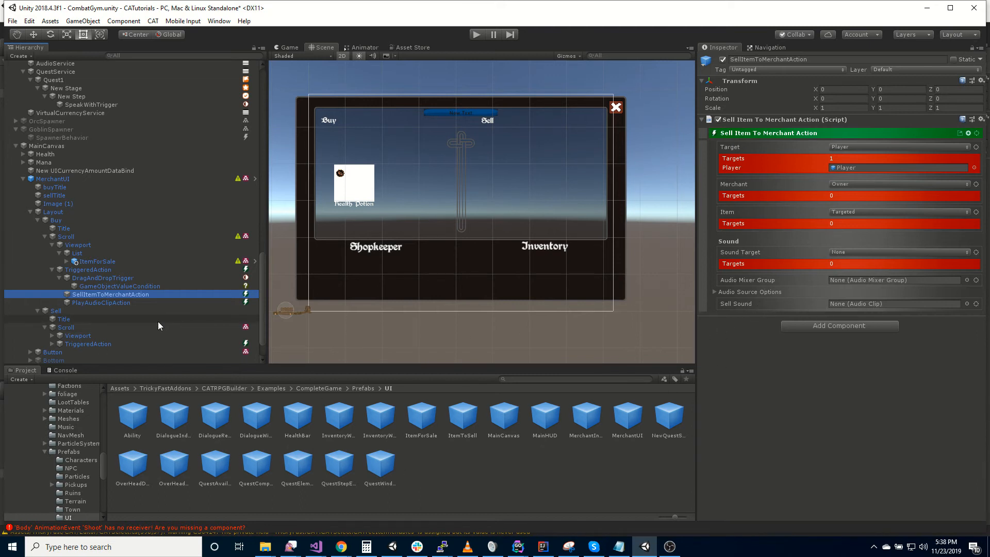
pyautogui.click(95, 302)
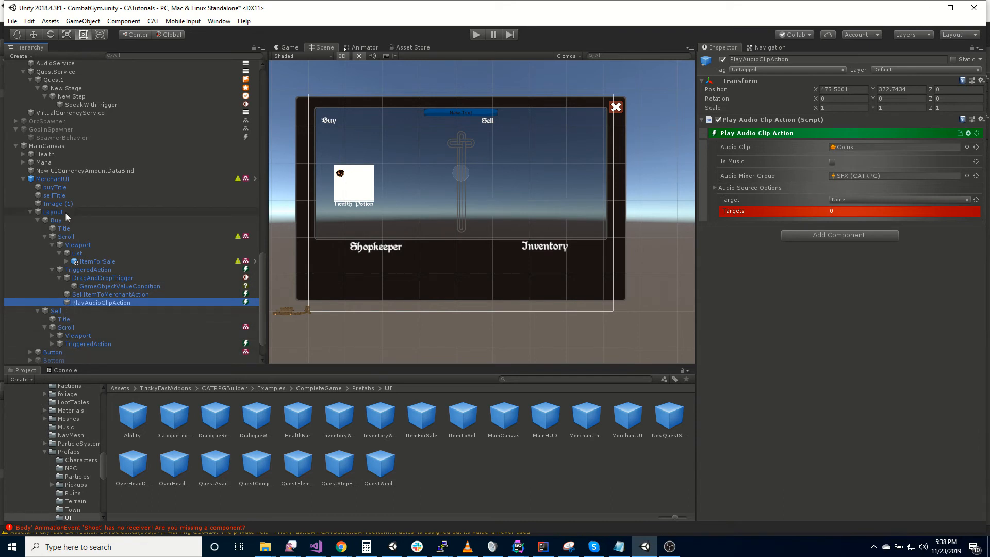
# Step: Place the ItemToSell prefab under the List in Sell's Viewport and examine its State Machine
pyautogui.click(52, 335)
pyautogui.scroll(-2, 54, 333)
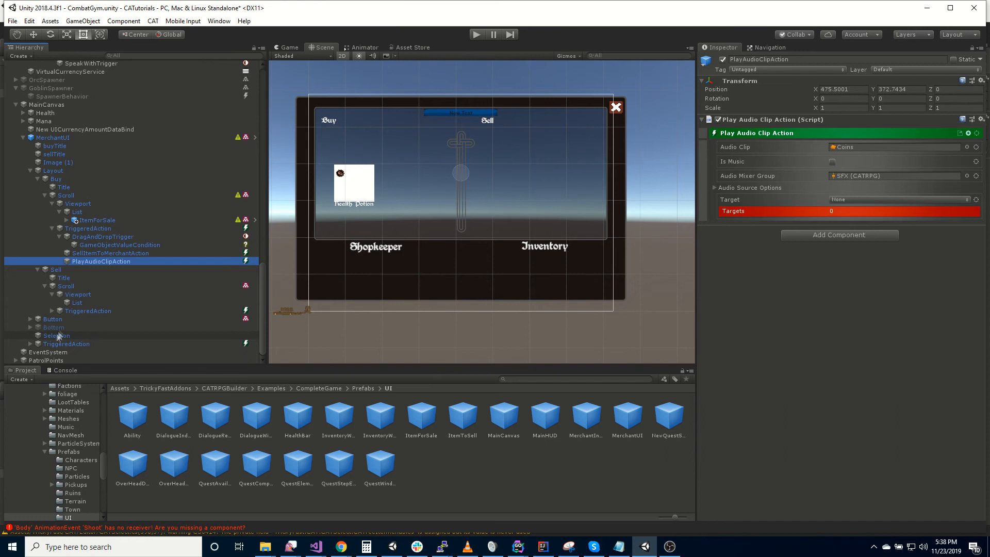
pyautogui.click(68, 304)
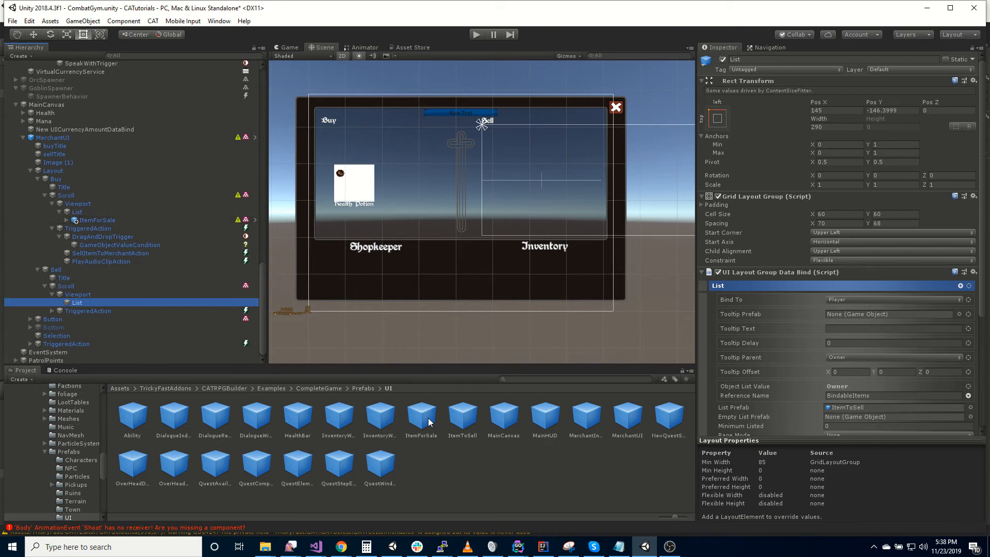
pyautogui.moveTo(463, 417); pyautogui.dragTo(91, 303)
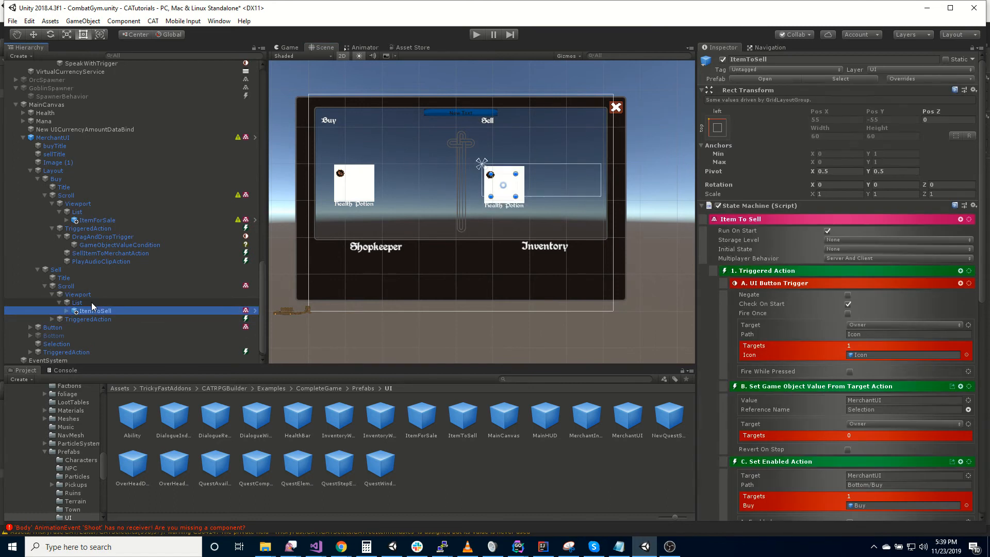
pyautogui.click(67, 311)
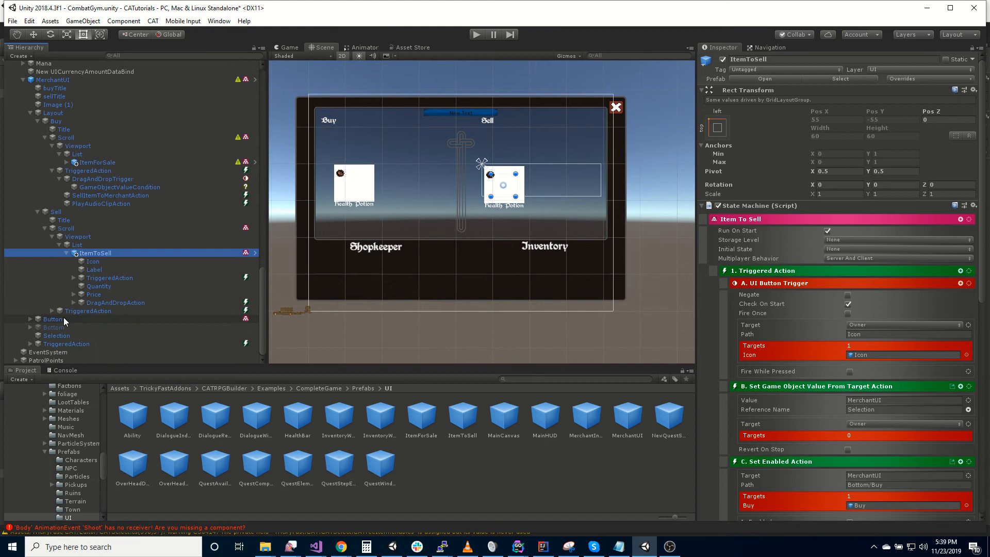
pyautogui.scroll(-3, 734, 337)
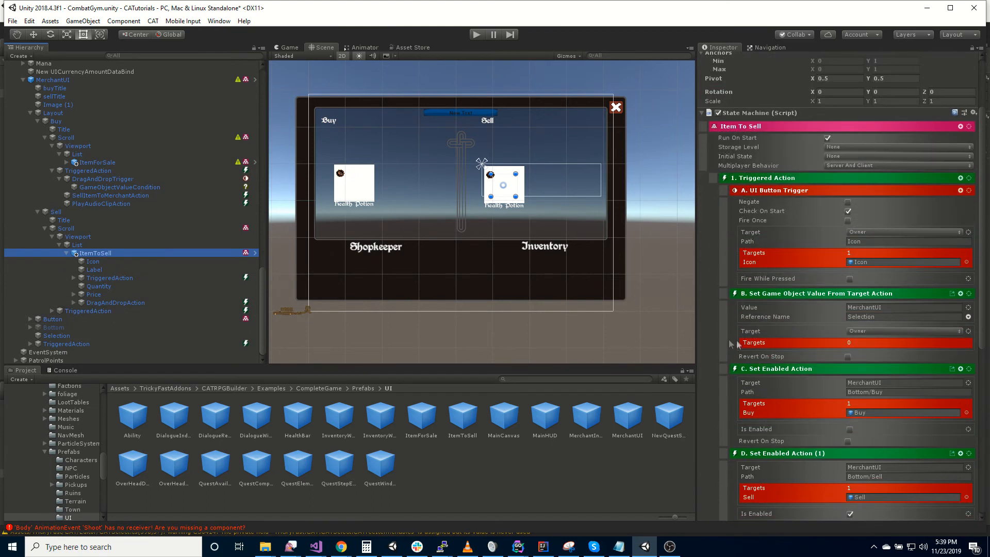
# Step: Examine ItemToSell's Icon and Label data binds and the trigger and actions in its TriggeredAction
pyautogui.click(104, 262)
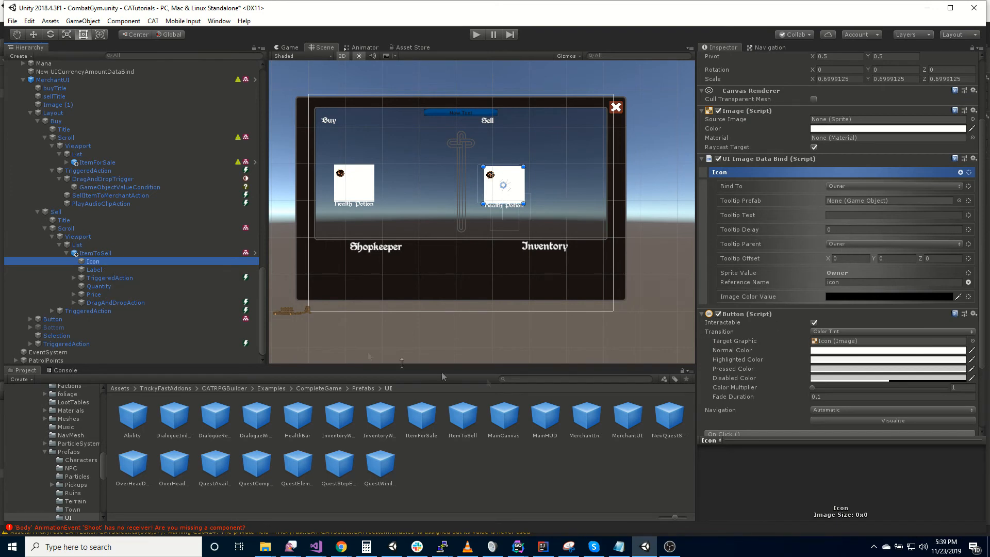
pyautogui.click(136, 269)
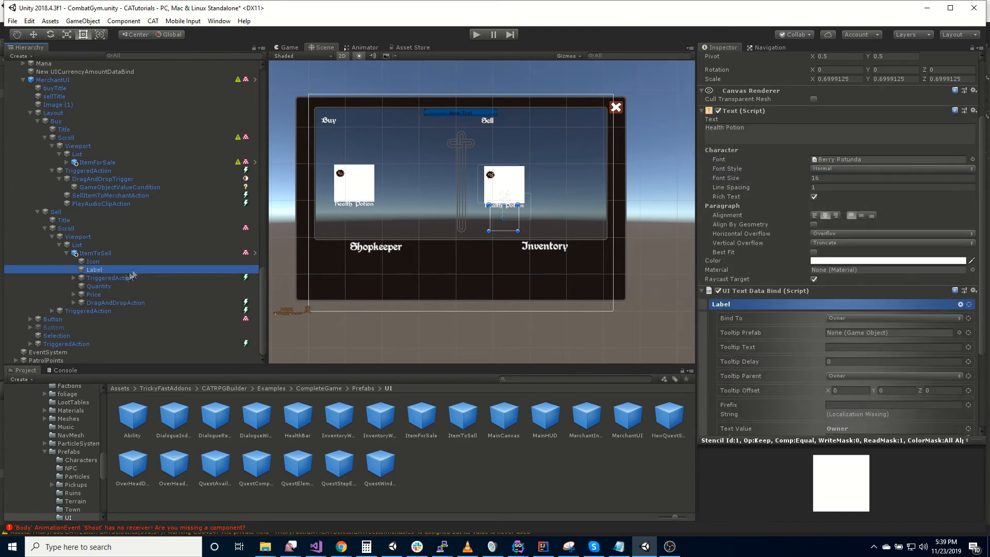
pyautogui.click(100, 279)
pyautogui.click(73, 277)
pyautogui.click(125, 286)
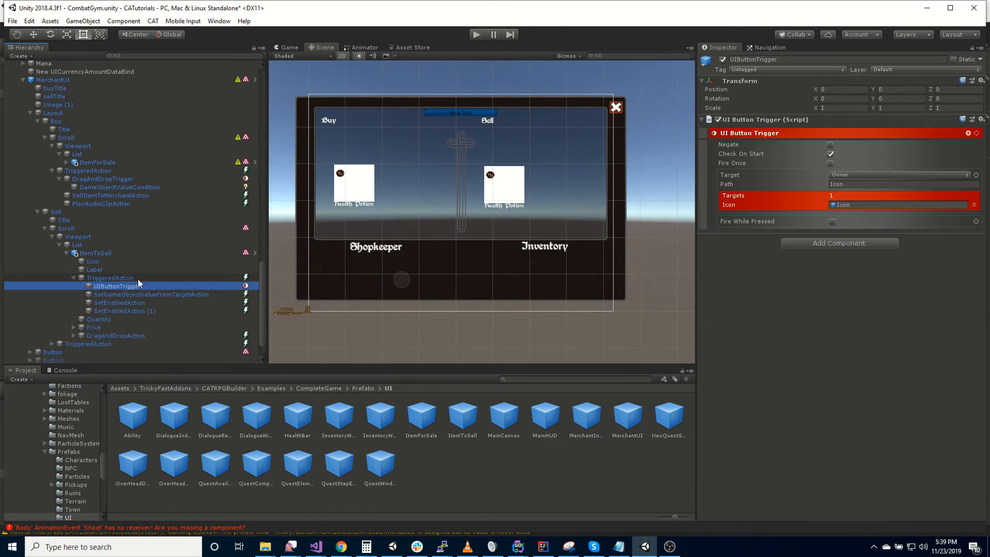
pyautogui.click(158, 294)
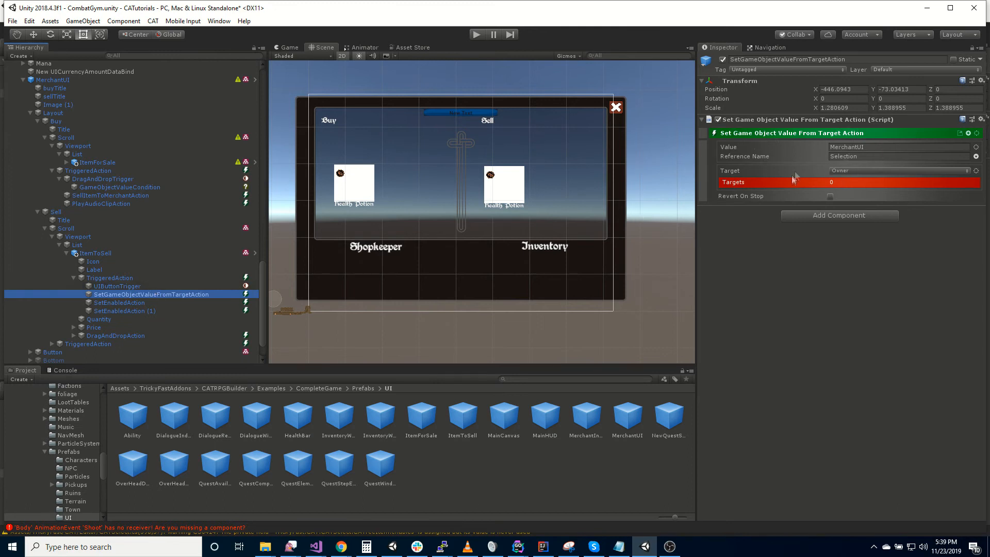
pyautogui.click(147, 303)
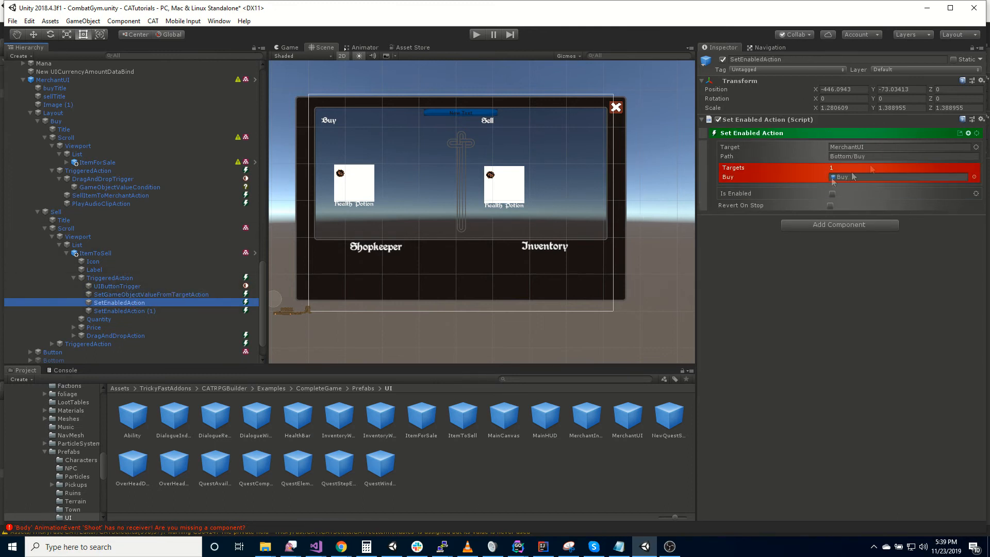
pyautogui.click(126, 311)
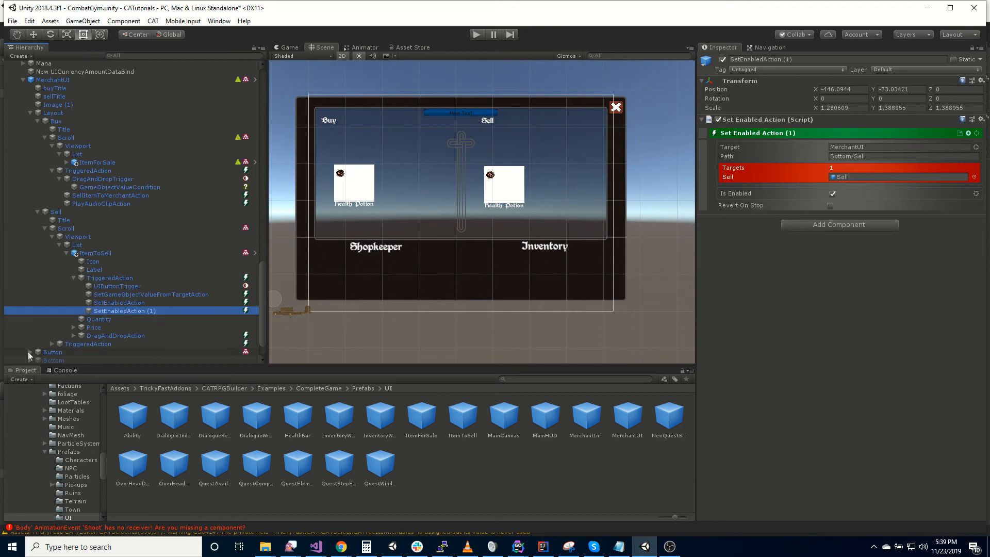
# Step: Examine ItemToSell's Quantity, Price and DragAndDropAction, including the SetParentAction nested below it
pyautogui.click(106, 320)
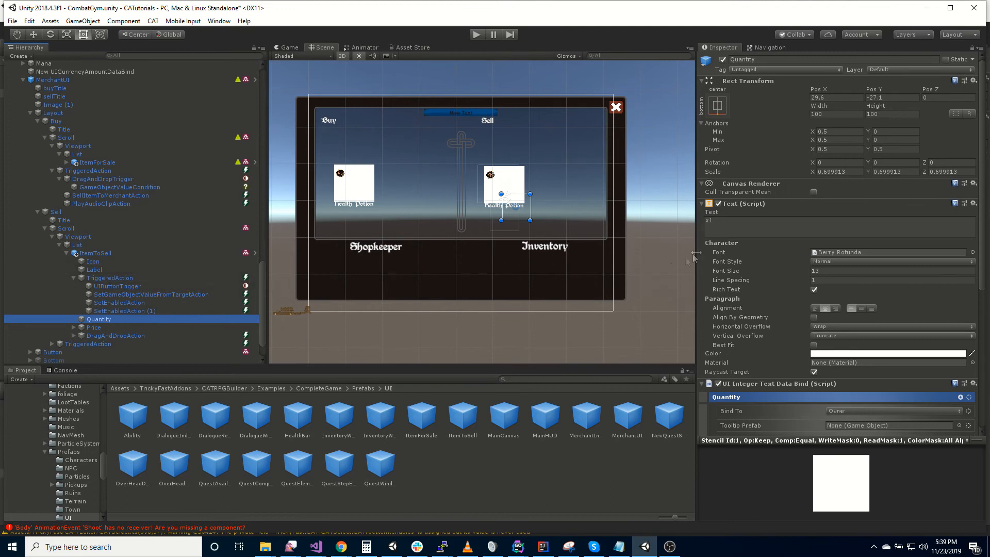
pyautogui.click(98, 329)
pyautogui.click(106, 336)
pyautogui.click(73, 336)
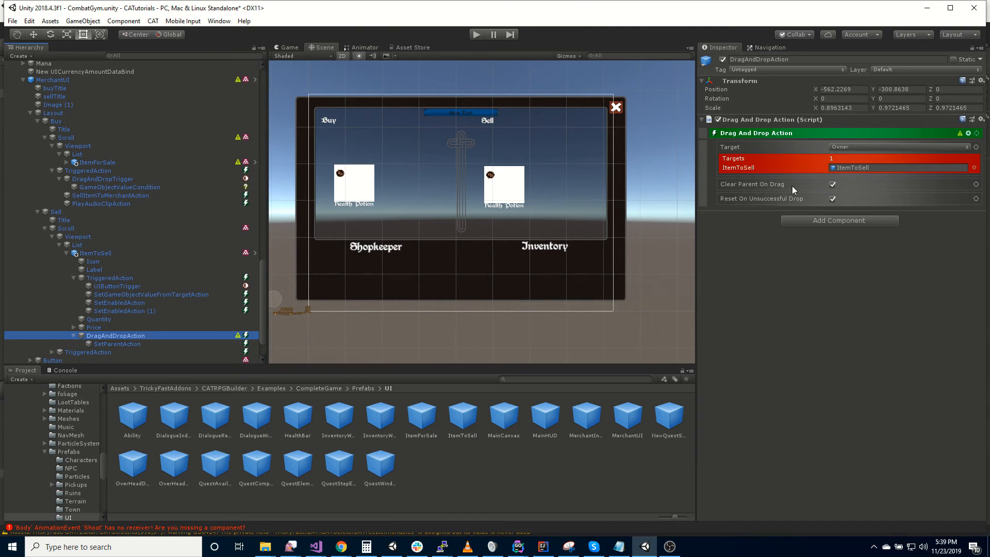
pyautogui.click(106, 345)
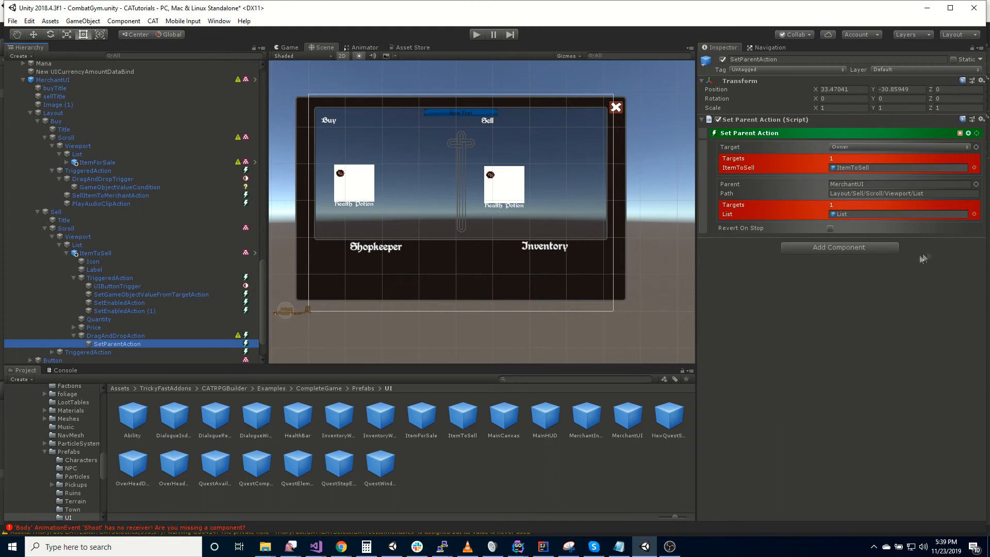
# Step: Examine the DragAndDropTrigger conditions, BuyItemFromMerchantAction and PlayAudioClipAction in the TriggeredAction of Sell under Layout
pyautogui.click(67, 253)
pyautogui.click(52, 310)
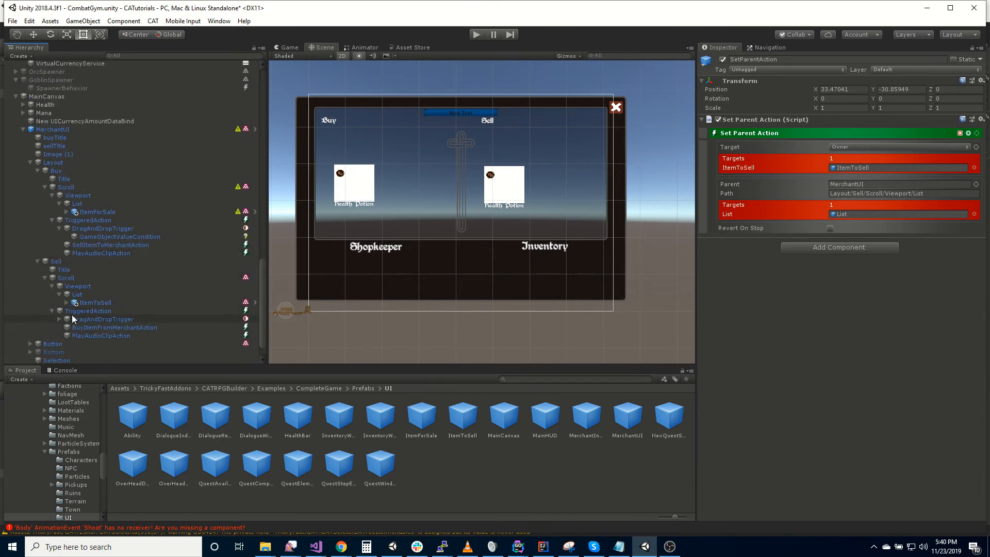
pyautogui.click(60, 319)
pyautogui.click(91, 319)
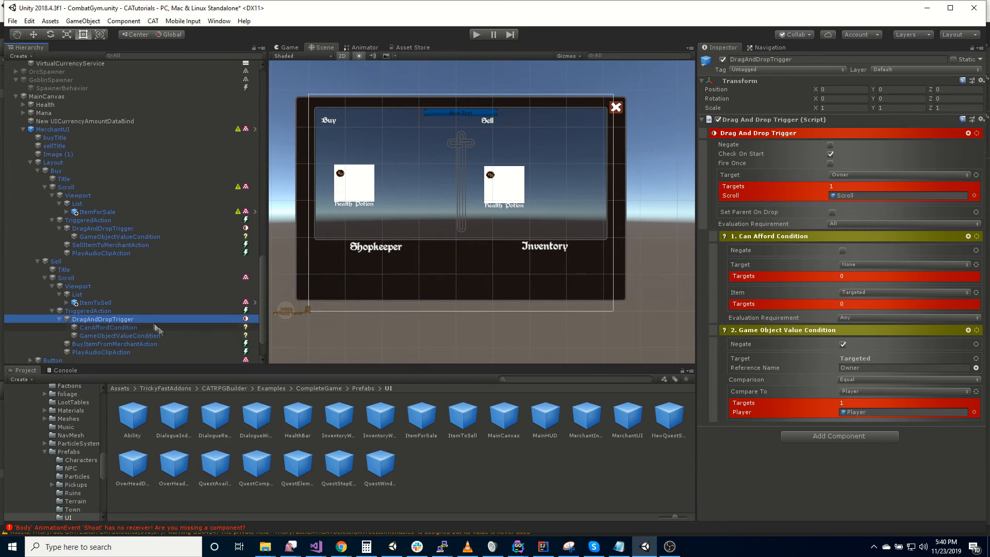
pyautogui.click(152, 344)
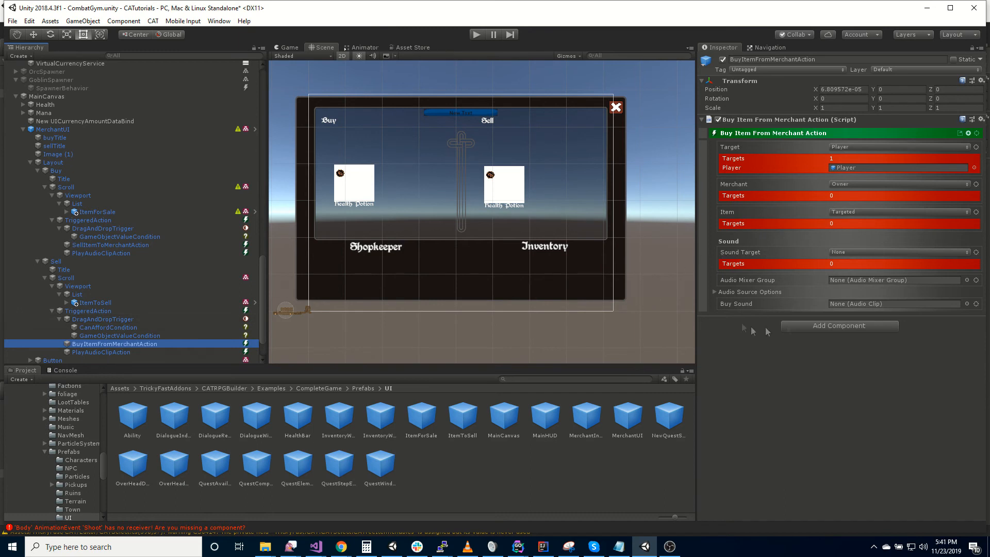
pyautogui.click(126, 354)
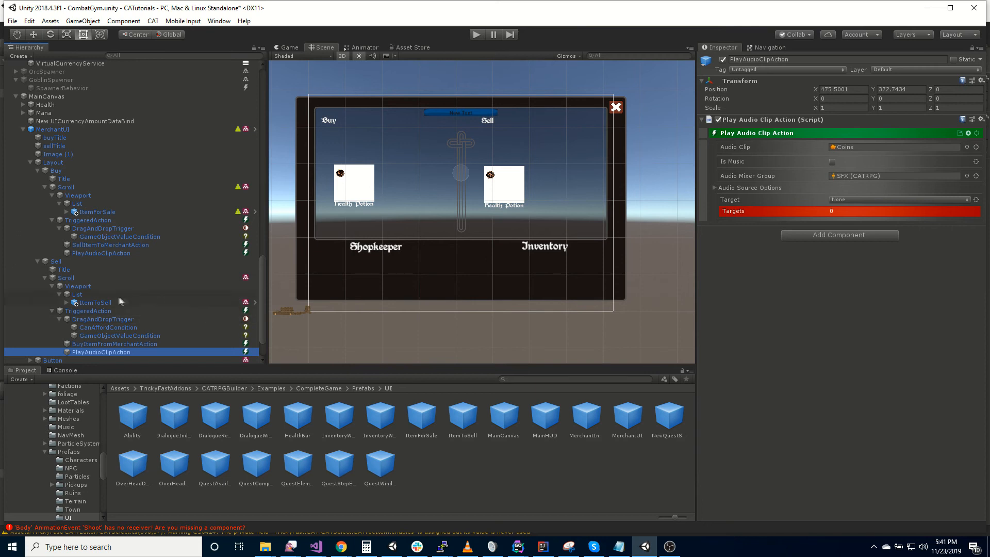
# Step: Enable MerchantUI's Bottom object and expand it to examine its Data Bind Base and children
pyautogui.scroll(-3, 113, 313)
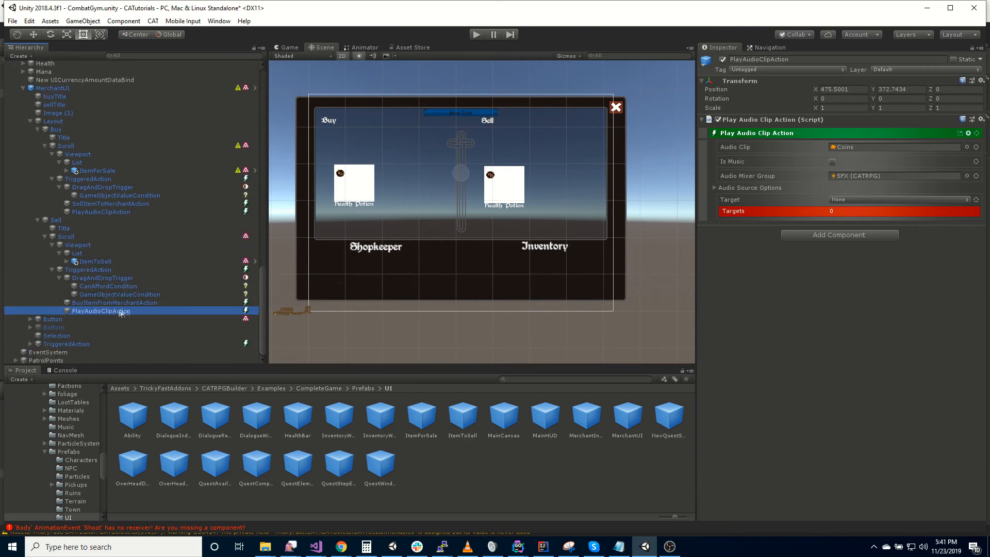
pyautogui.click(56, 319)
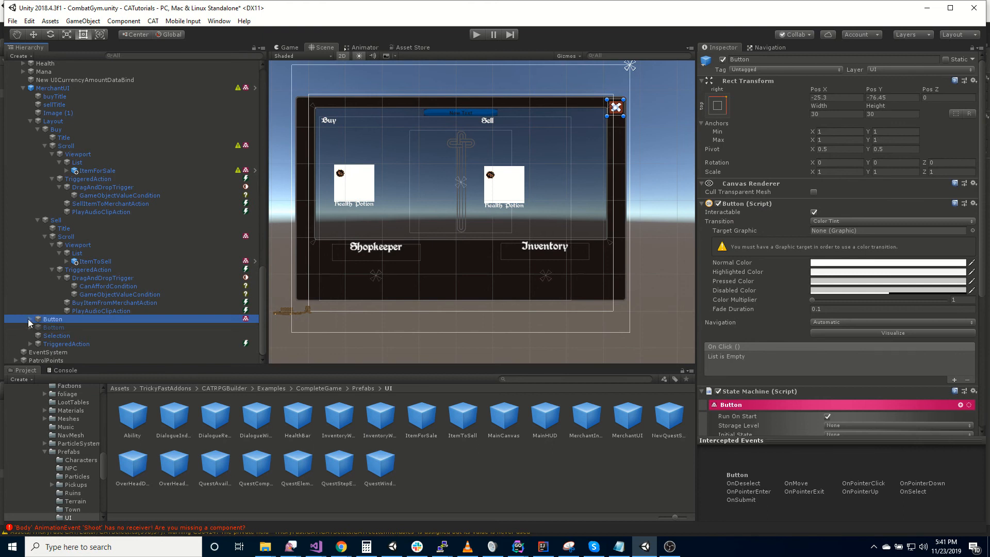
pyautogui.click(51, 327)
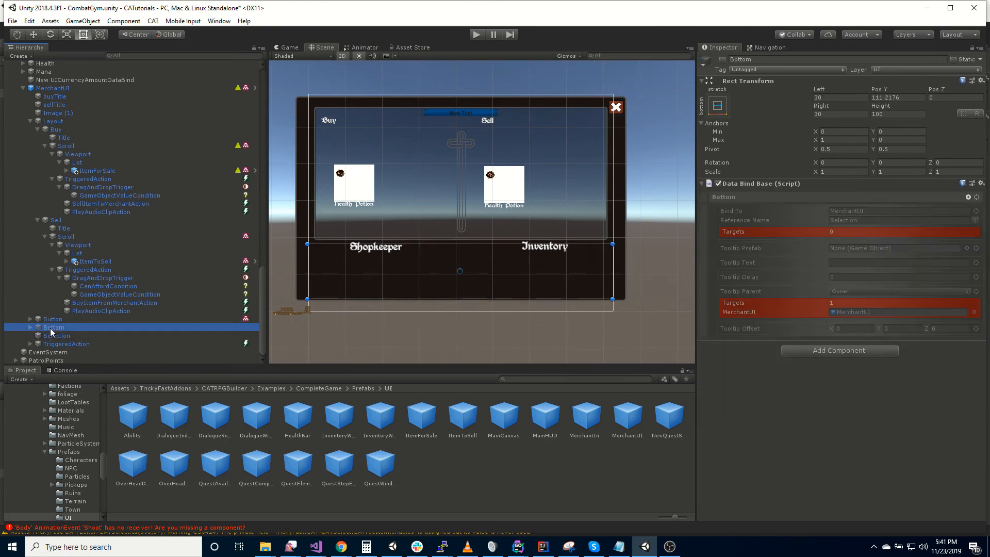
pyautogui.click(30, 328)
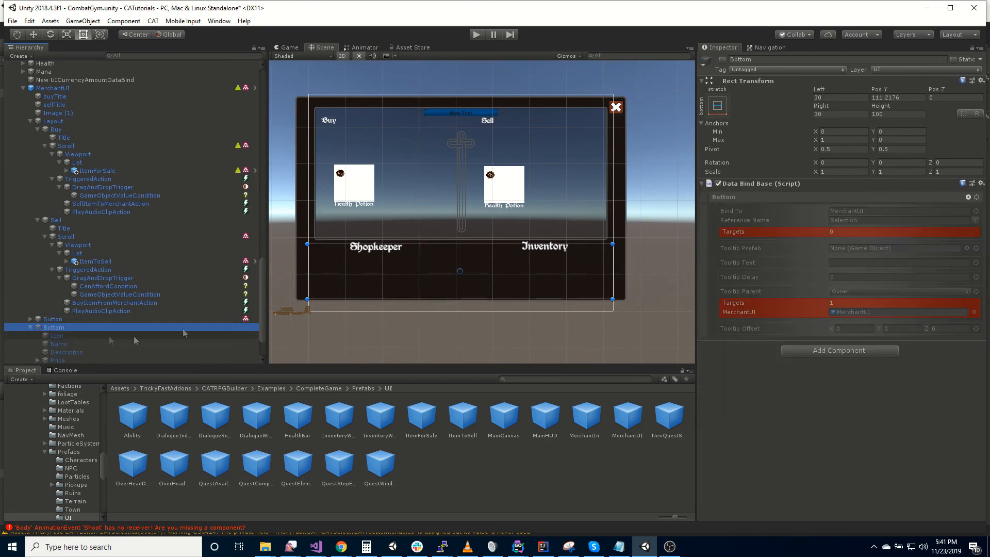
pyautogui.click(722, 60)
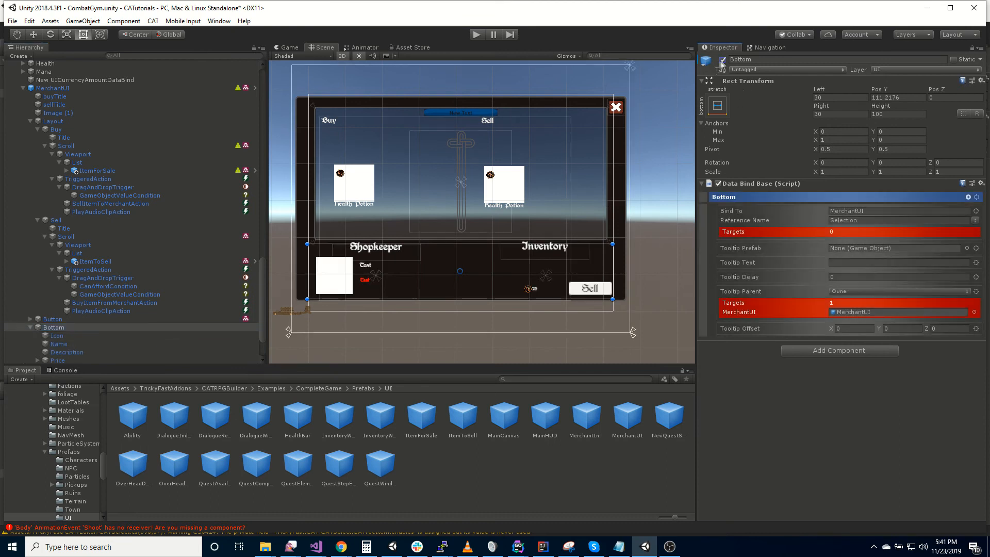
pyautogui.scroll(-2, 80, 341)
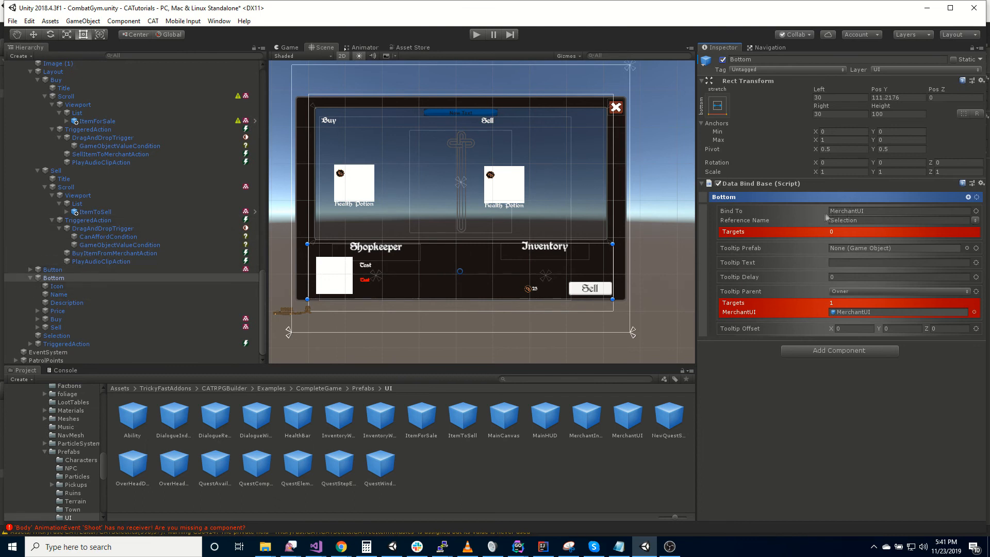
# Step: Examine the data binds on Bottom's Icon, Name, Description and Price objects
pyautogui.click(71, 286)
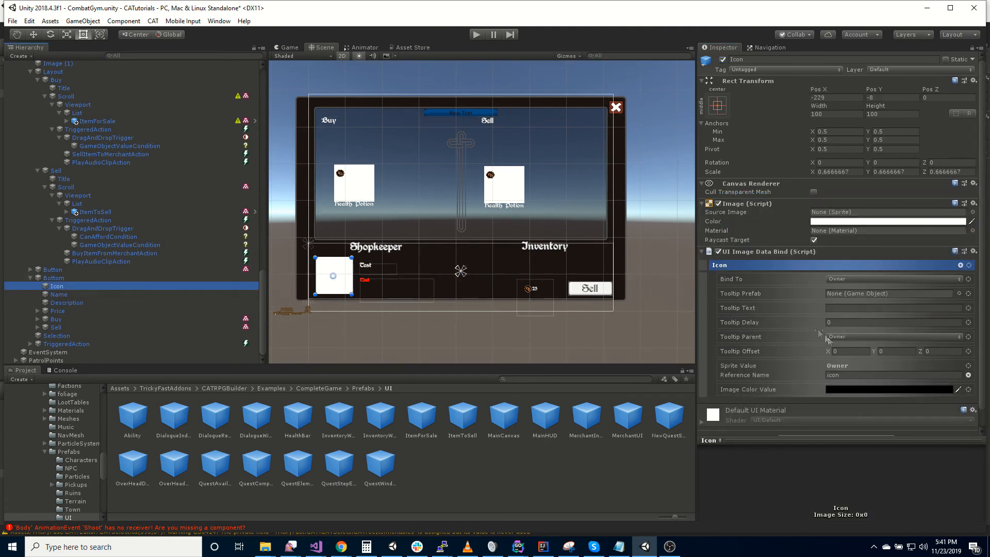
pyautogui.click(66, 295)
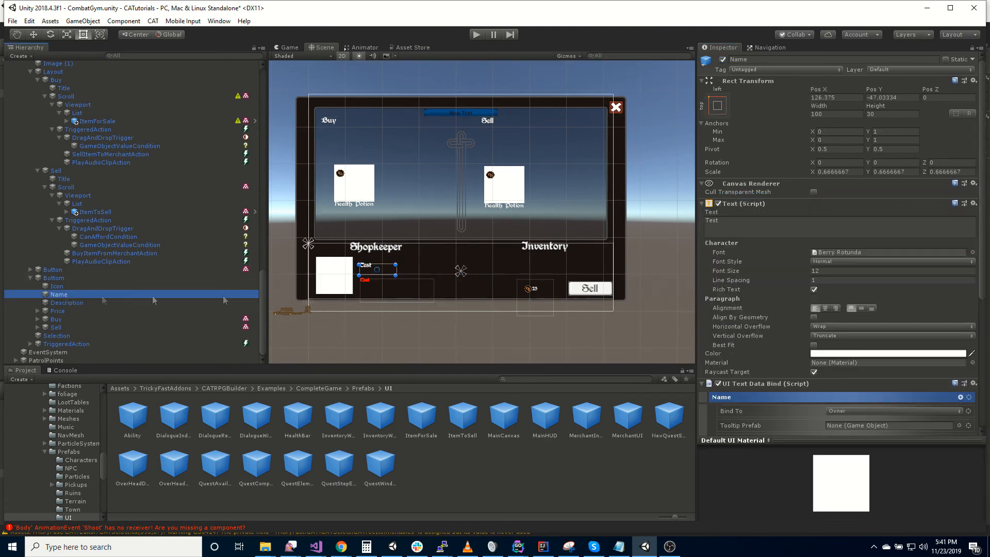
pyautogui.scroll(-7, 835, 343)
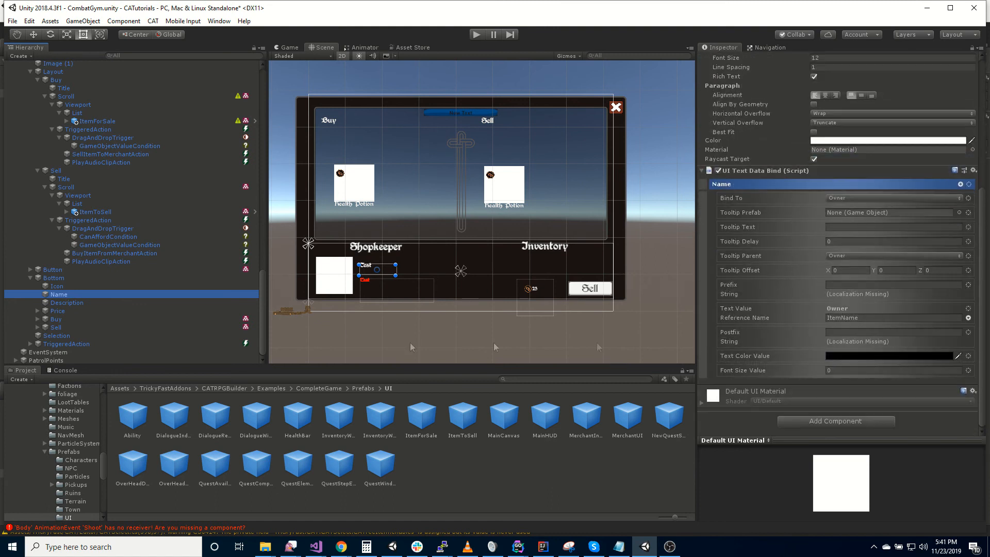
pyautogui.click(111, 304)
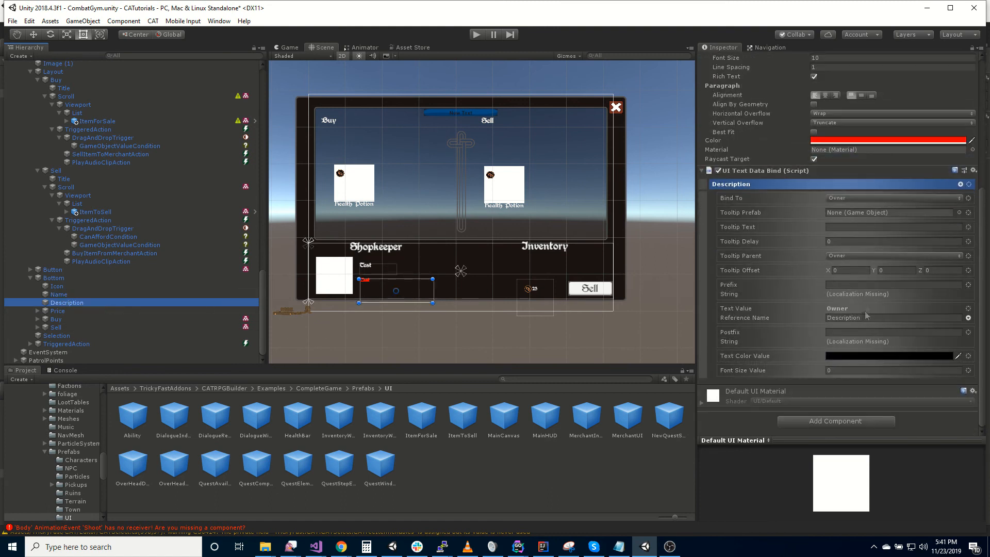
pyautogui.click(57, 312)
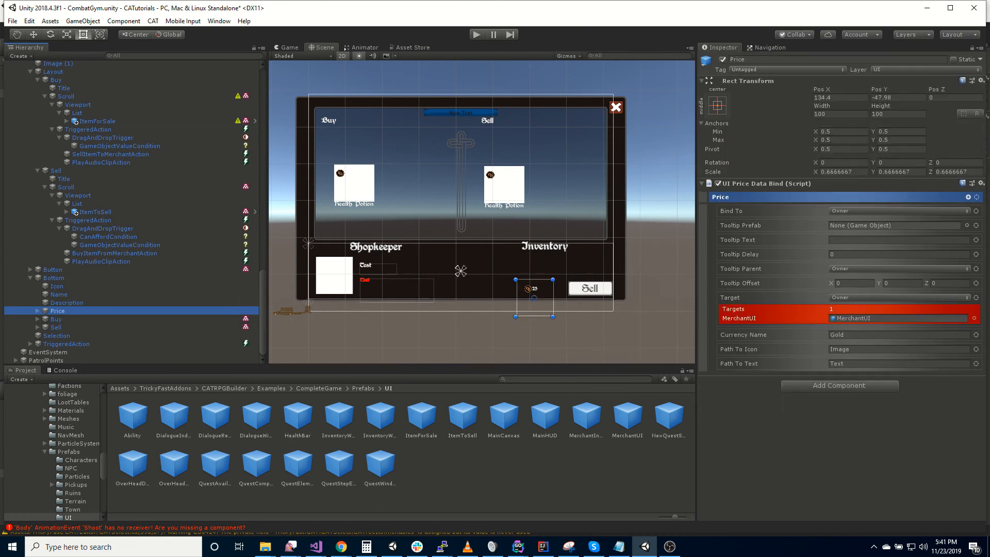
# Step: Examine the State Machine of Bottom's Buy button and the BuyItemFromMerchantAction in its TriggeredAction
pyautogui.click(66, 320)
pyautogui.click(38, 319)
pyautogui.scroll(-1, 85, 319)
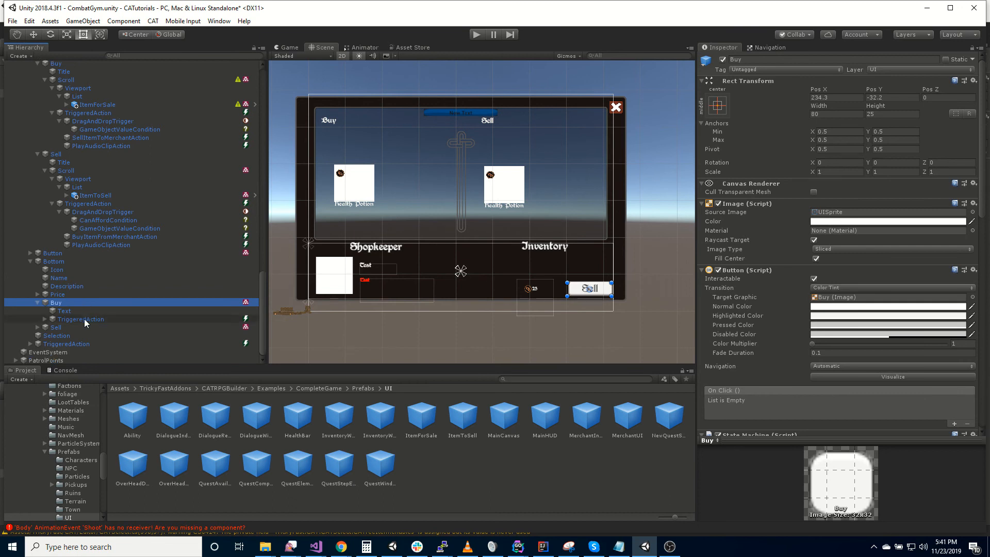
pyautogui.scroll(-10, 781, 224)
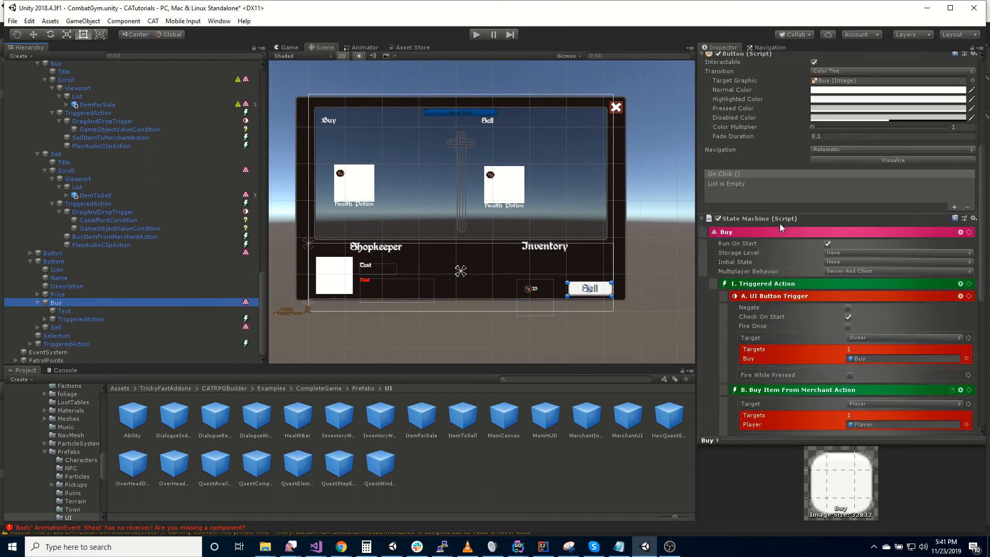
pyautogui.click(45, 320)
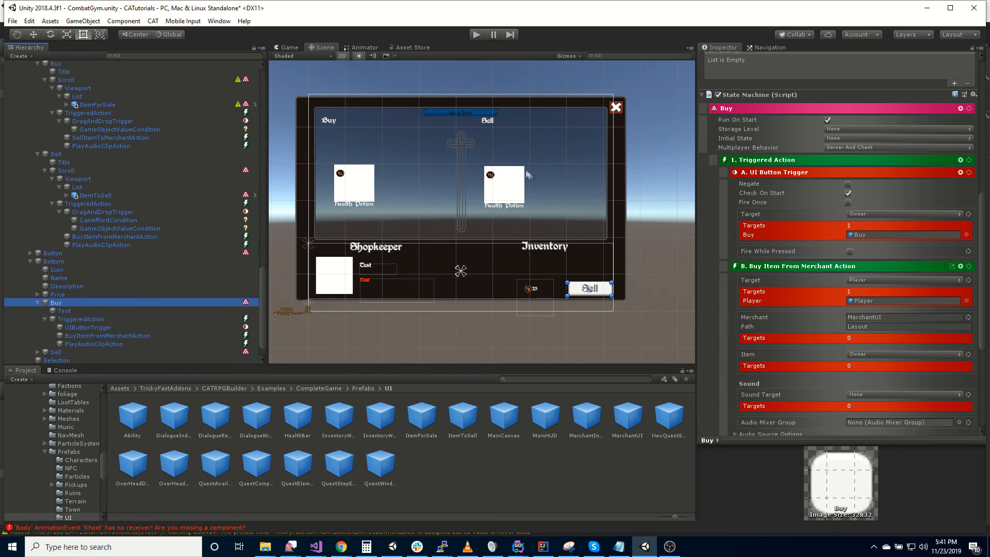
pyautogui.scroll(-1, 96, 307)
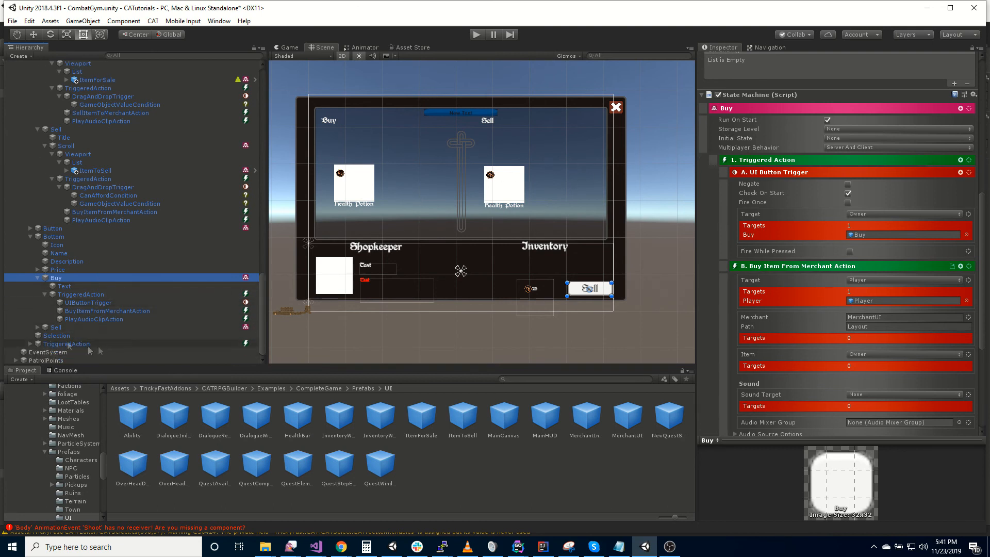
pyautogui.click(101, 303)
pyautogui.click(131, 310)
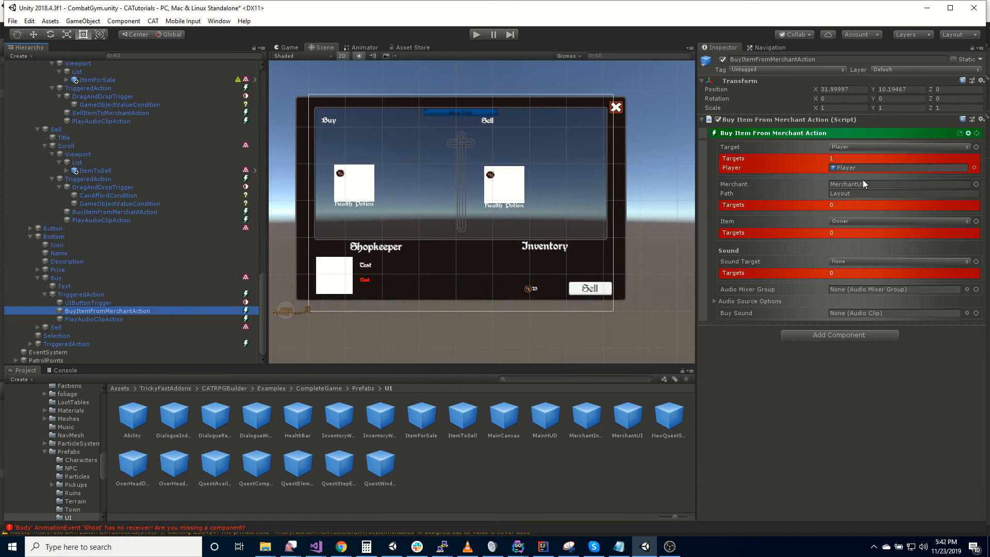
# Step: Examine the Use Binding options for BuyItemFromMerchantAction's Merchant and Item, compare Bottom's data bind, and view the Buy button's PlayAudioClipAction
pyautogui.click(976, 184)
pyautogui.moveTo(943, 297)
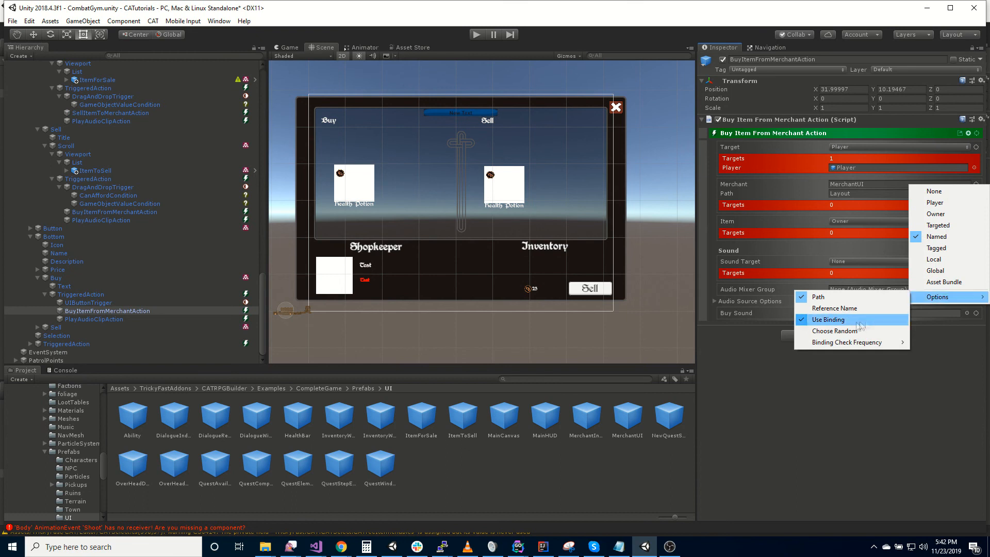
pyautogui.click(768, 359)
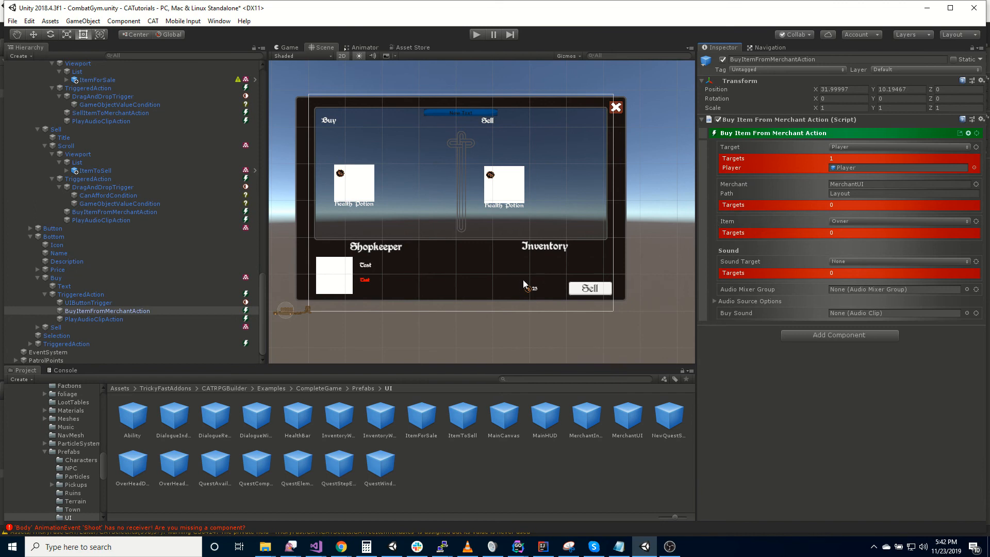
pyautogui.click(976, 222)
pyautogui.moveTo(934, 332)
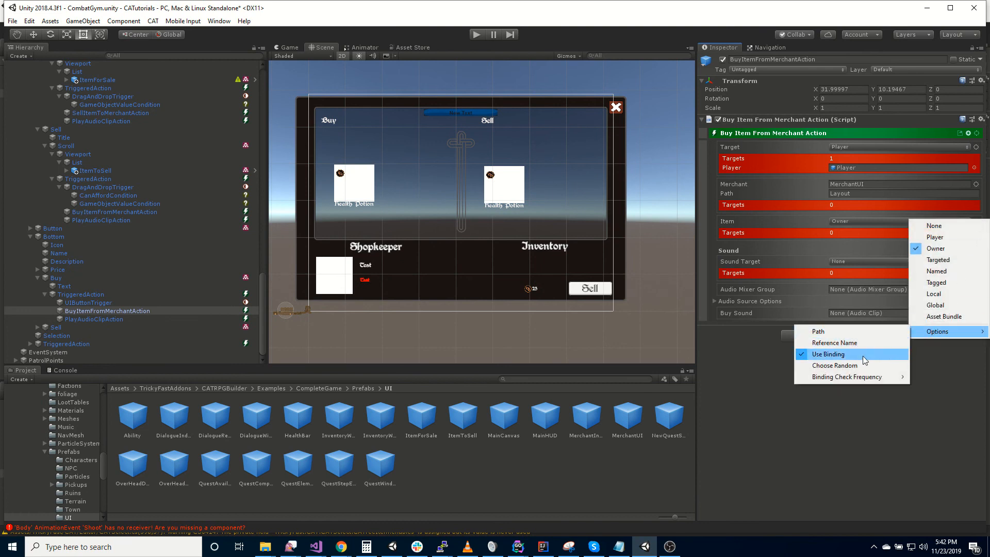
pyautogui.click(840, 355)
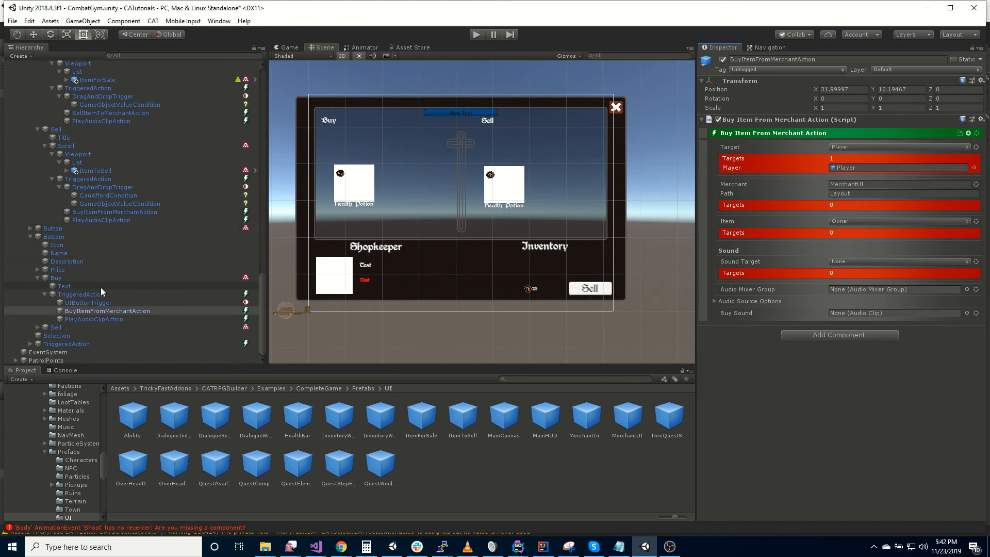
pyautogui.click(77, 236)
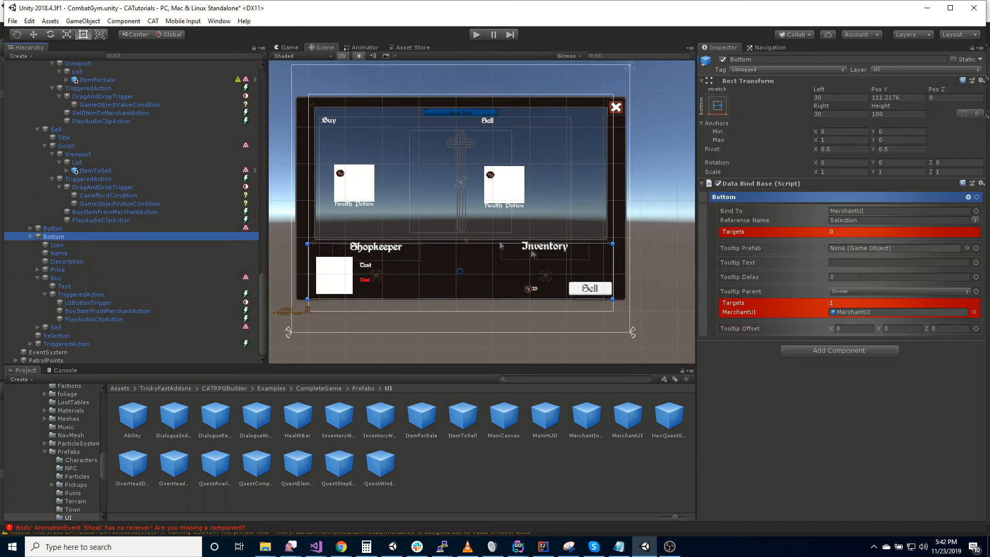
pyautogui.click(119, 311)
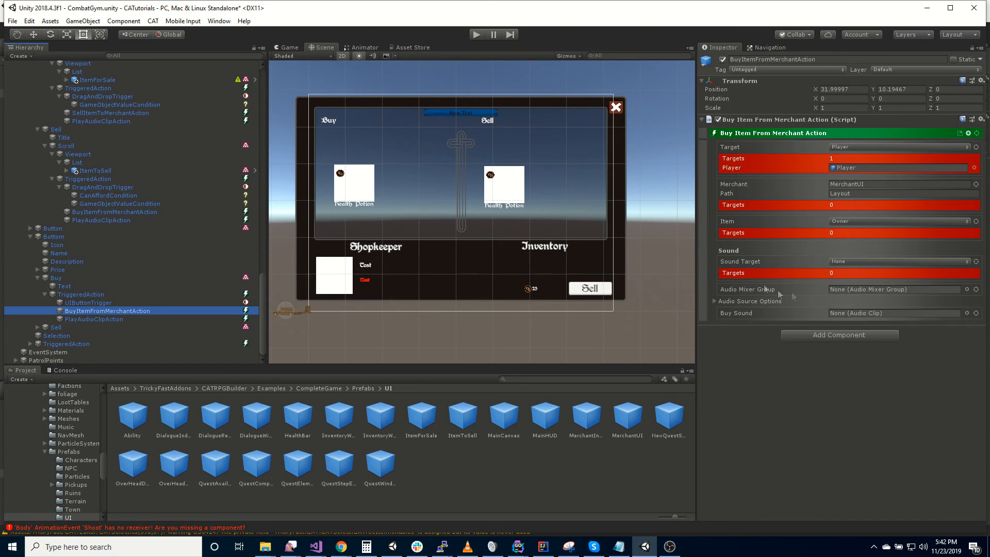
pyautogui.click(106, 319)
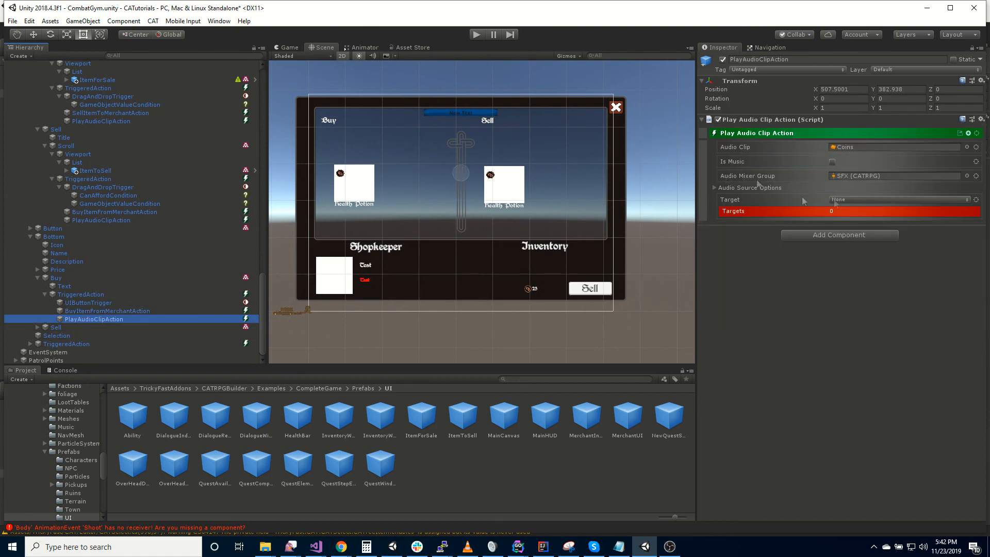
# Step: Expand Bottom's Sell button and examine its SellItemToMerchantAction and PlayAudioClipAction settings
pyautogui.click(37, 278)
pyautogui.click(36, 327)
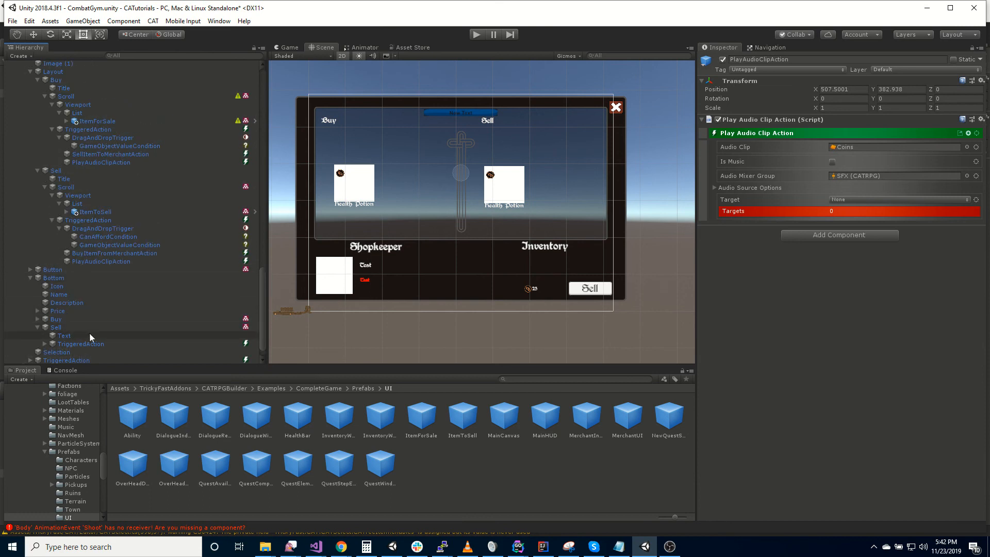
pyautogui.click(45, 327)
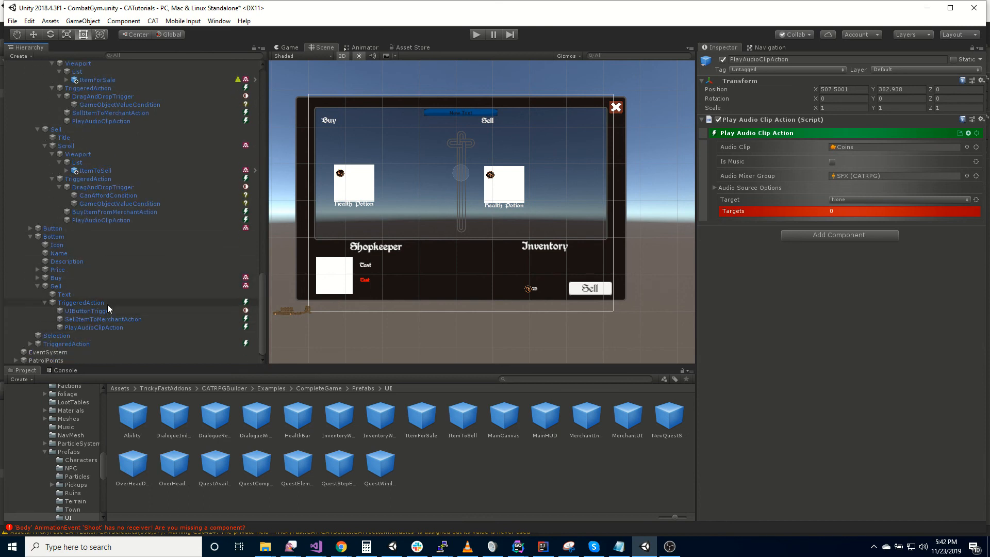
pyautogui.click(109, 318)
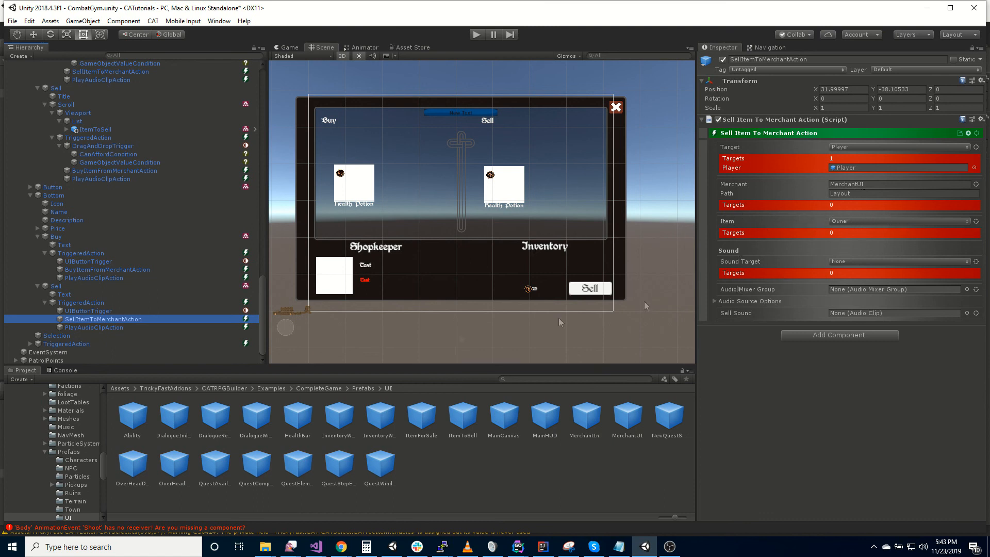
pyautogui.click(95, 327)
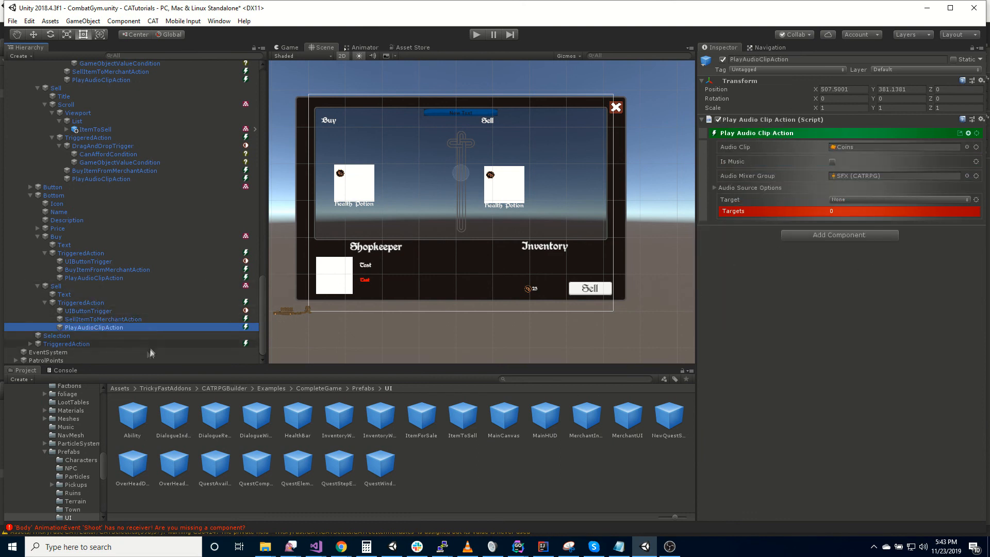
# Step: Examine the GameObjectValueTrigger and both SetEnabledActions in MerchantUI's own TriggeredAction
pyautogui.click(31, 344)
pyautogui.click(104, 329)
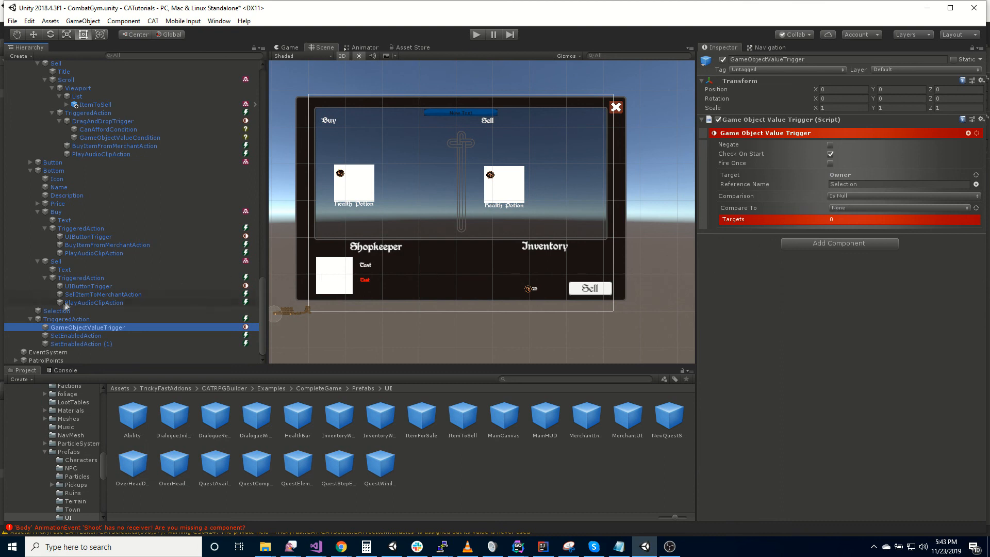
pyautogui.click(86, 337)
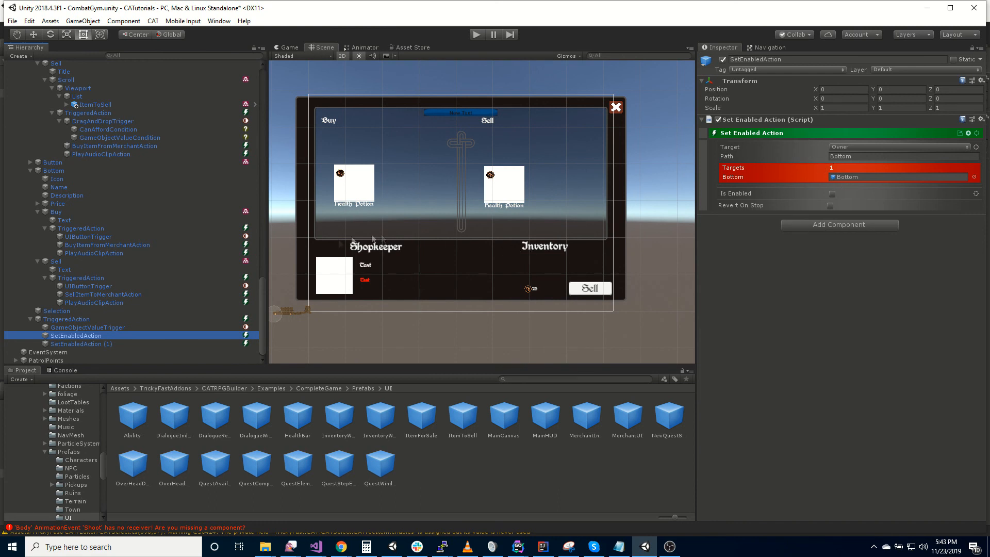
pyautogui.click(90, 344)
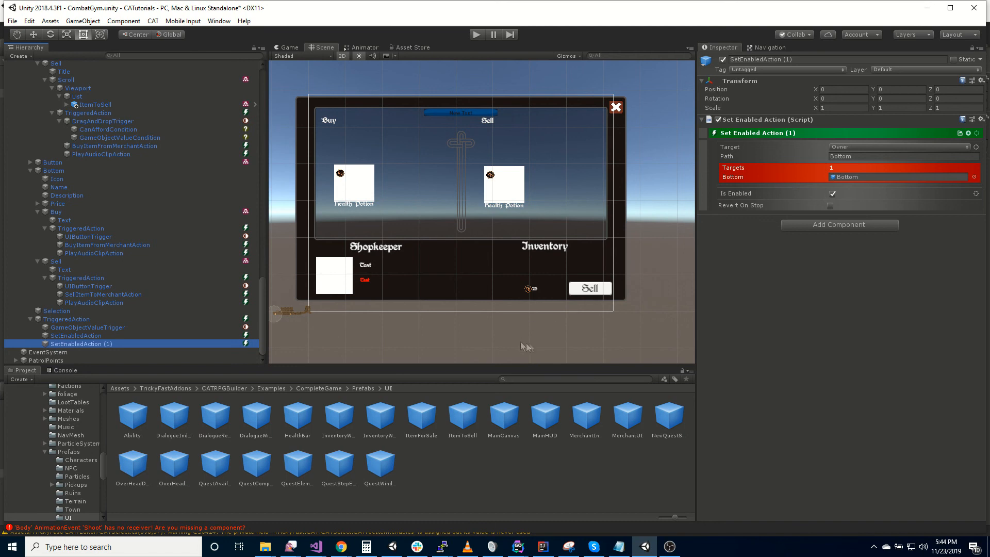
# Step: Delete MerchantUI from the MainCanvas
pyautogui.scroll(8, 114, 286)
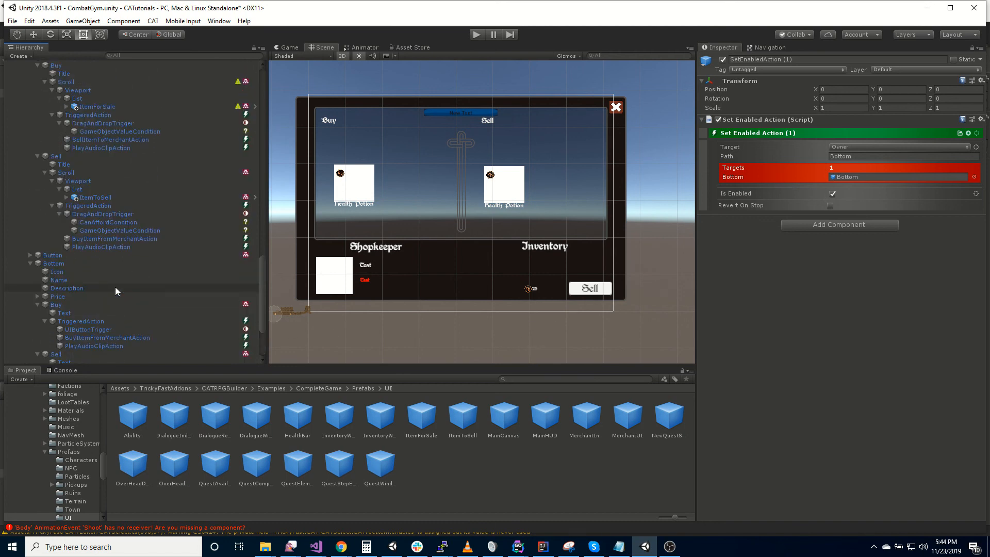
pyautogui.click(66, 140)
pyautogui.click(63, 147)
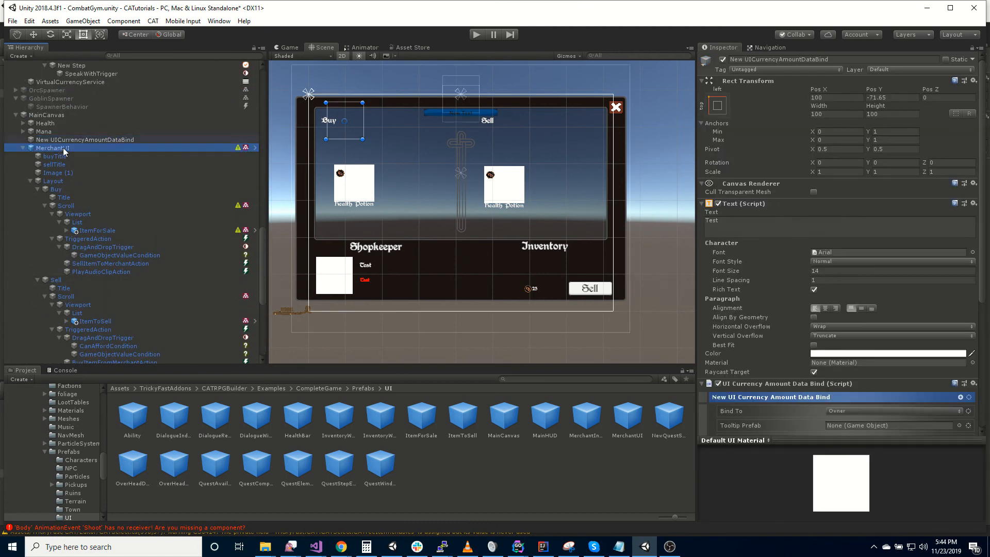
pyautogui.press('Delete')
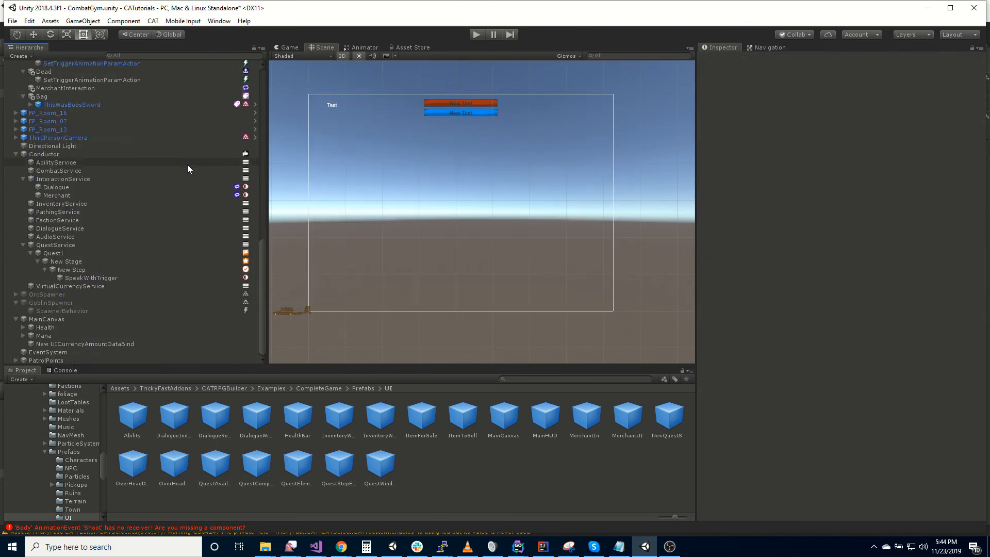